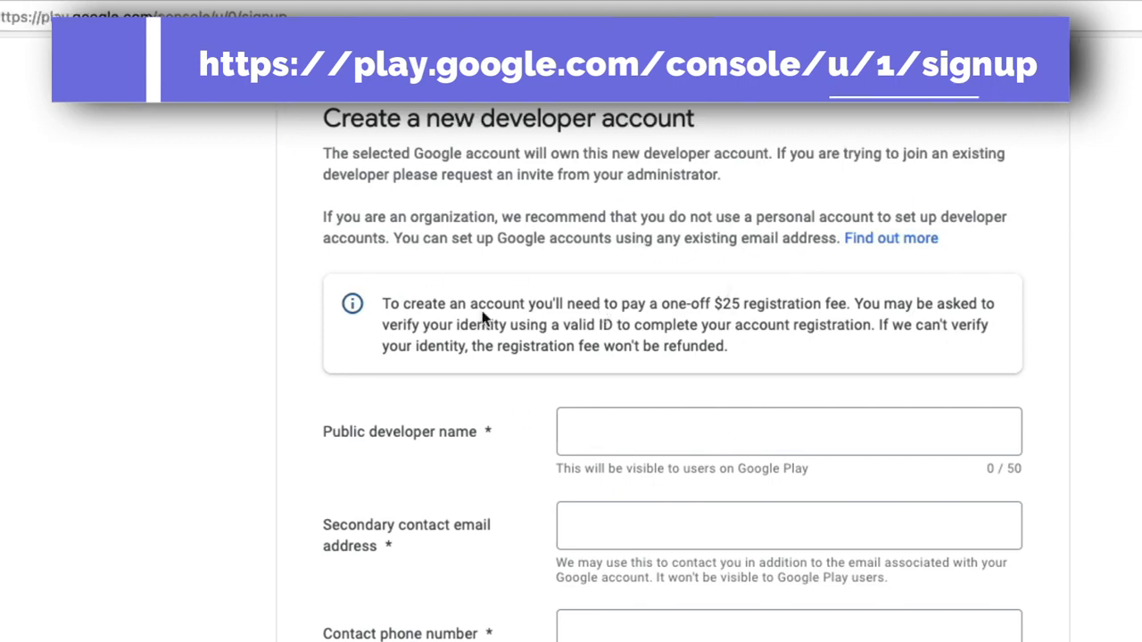
- Enter the public developer name, a secondary contact Gmail address and the contact phone number
{"action": "left_click", "coordinate": [600, 435]}
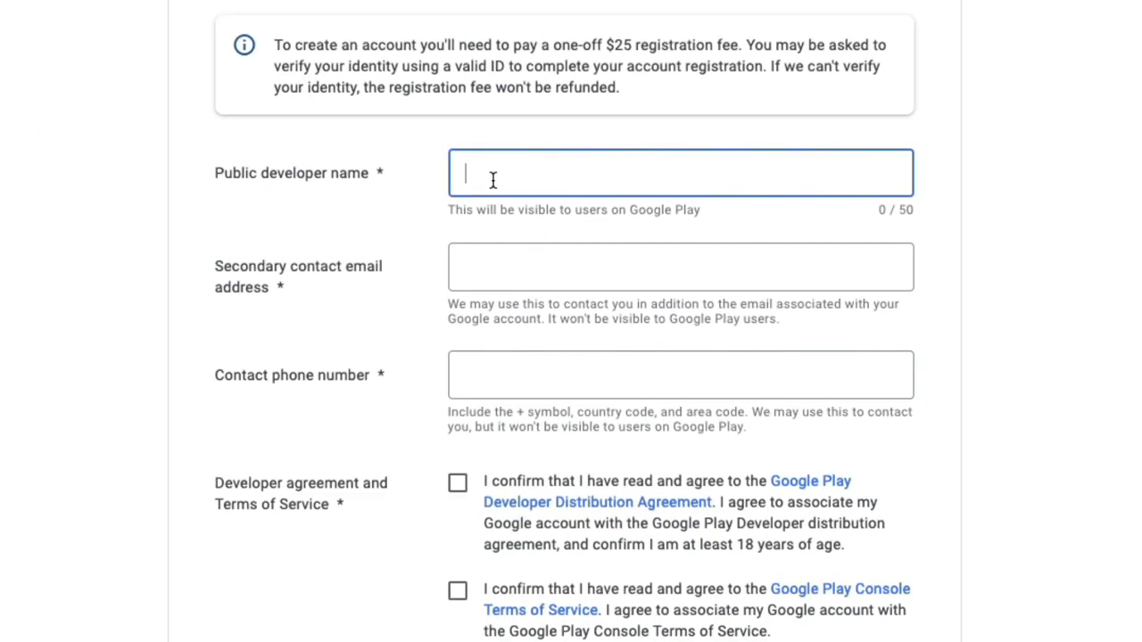
{"action": "type", "text": "mjsdcoding"}
{"action": "left_click", "coordinate": [506, 266]}
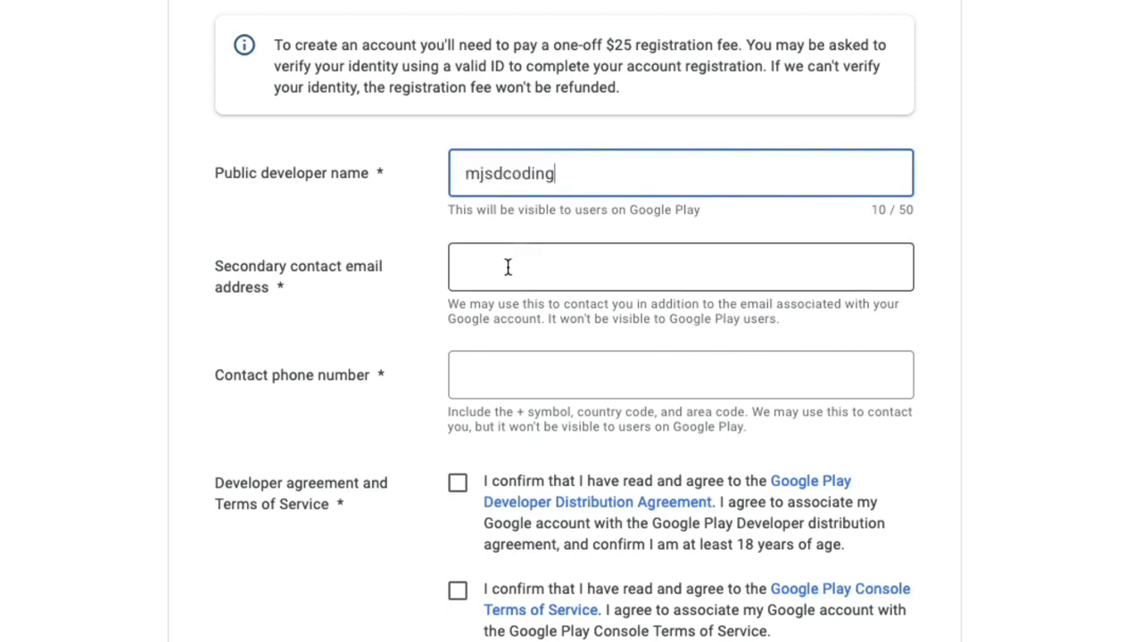
{"action": "key", "text": "Tab"}
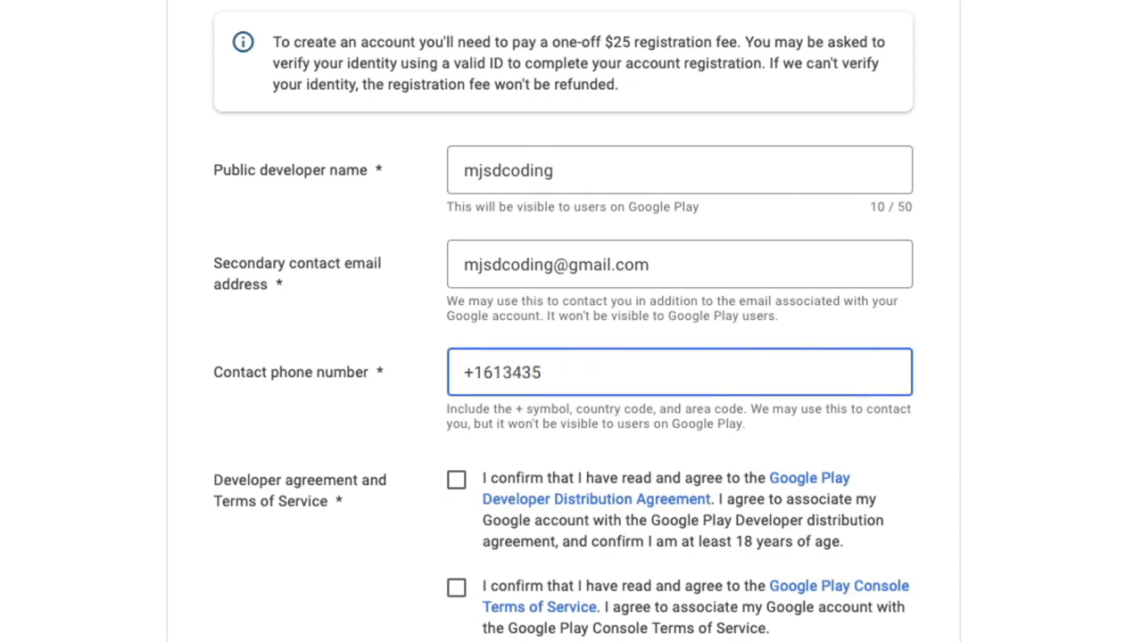
- Accept the Developer Distribution Agreement and Terms of Service, then start the $25.00 registration payment
{"action": "left_click", "coordinate": [542, 364]}
{"action": "left_click", "coordinate": [540, 442]}
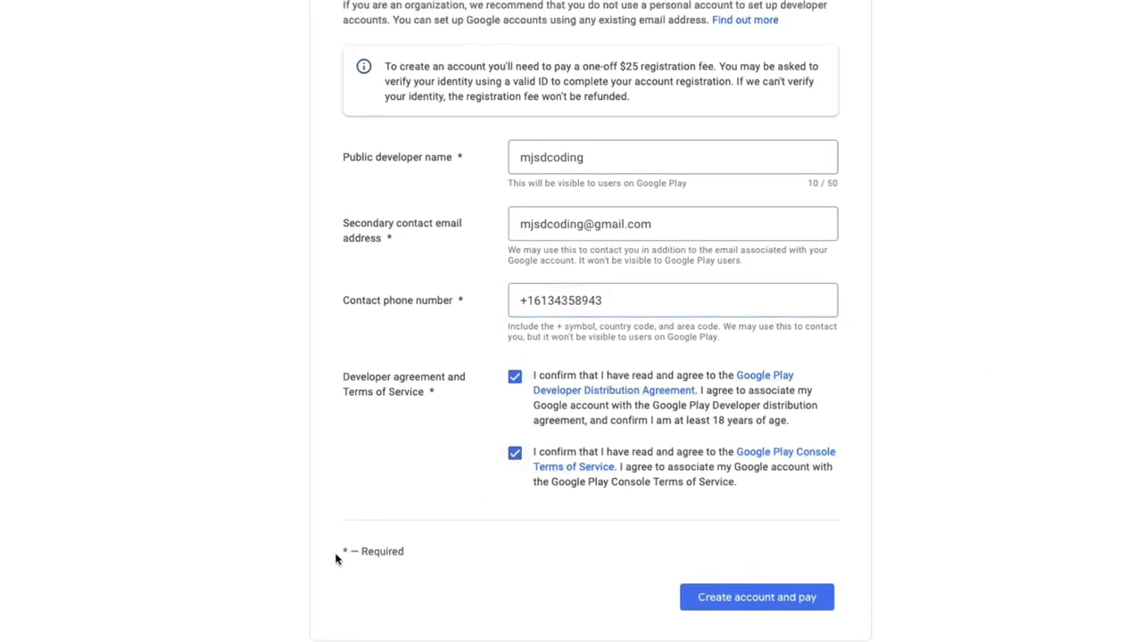
{"action": "left_click", "coordinate": [742, 600]}
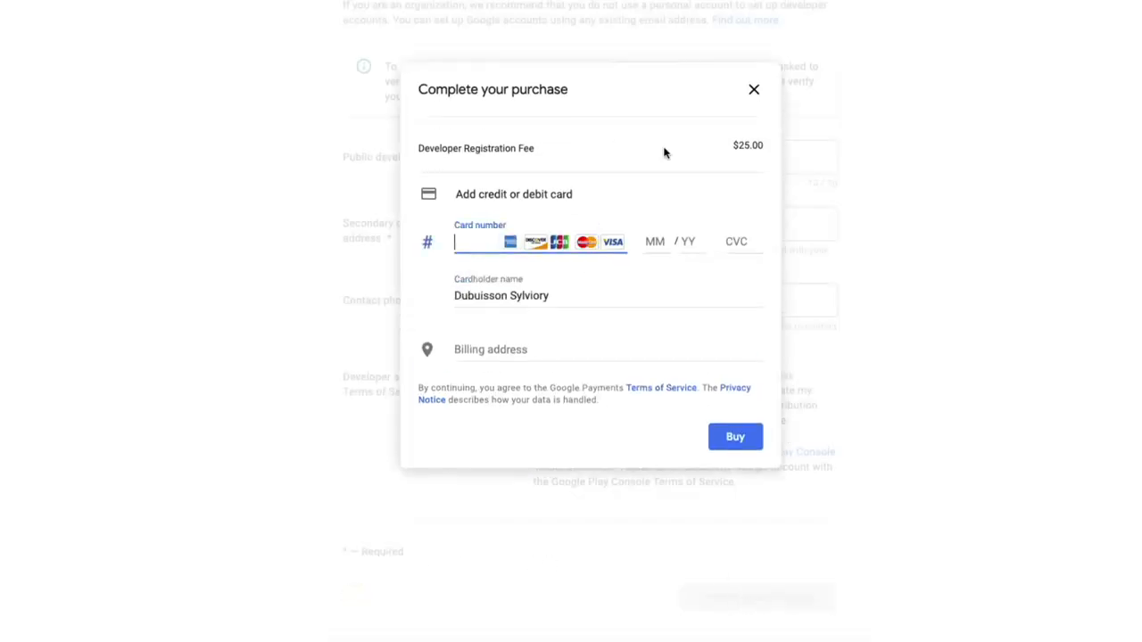
{"action": "double_click", "coordinate": [741, 145]}
{"action": "left_click", "coordinate": [605, 285]}
{"action": "left_click", "coordinate": [560, 242]}
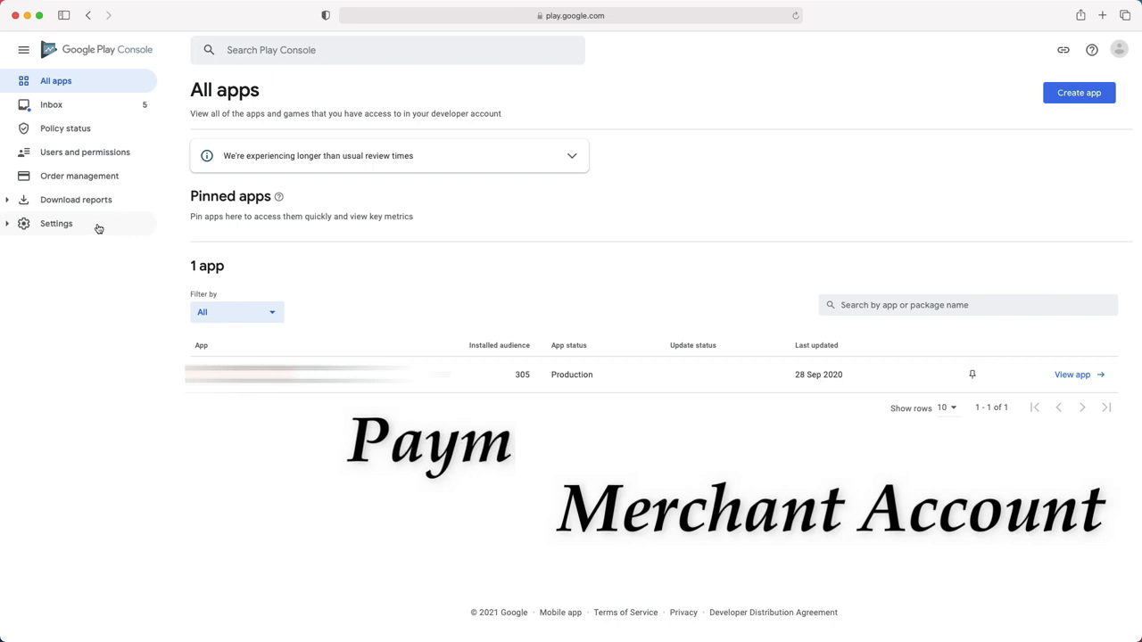
{"action": "left_click", "coordinate": [40, 225]}
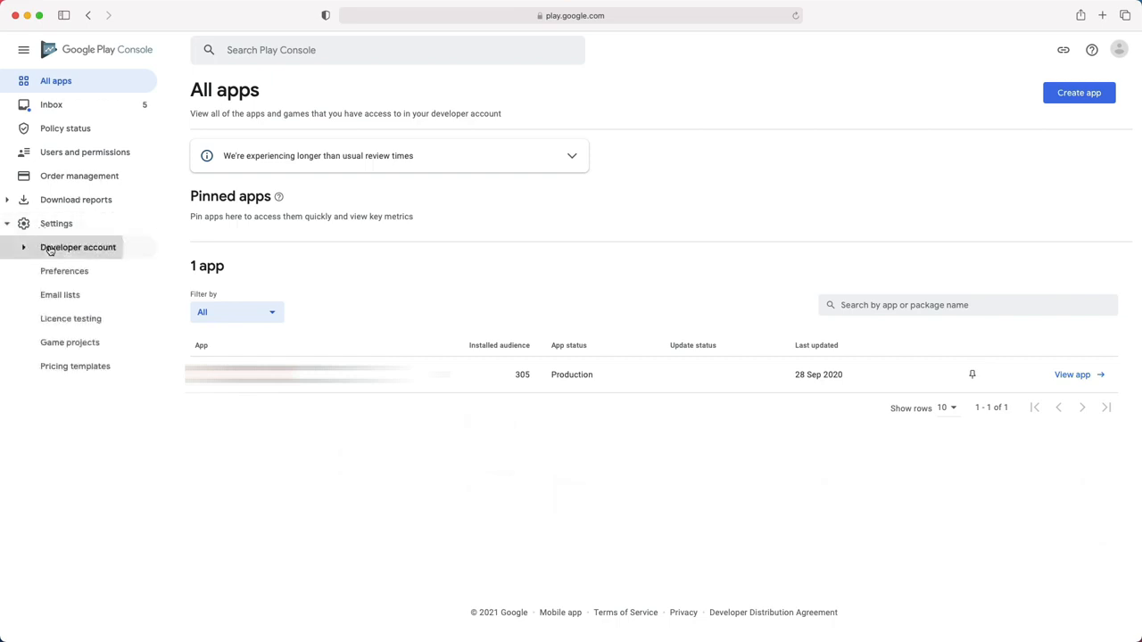
{"action": "left_click", "coordinate": [51, 249]}
{"action": "left_click", "coordinate": [78, 396]}
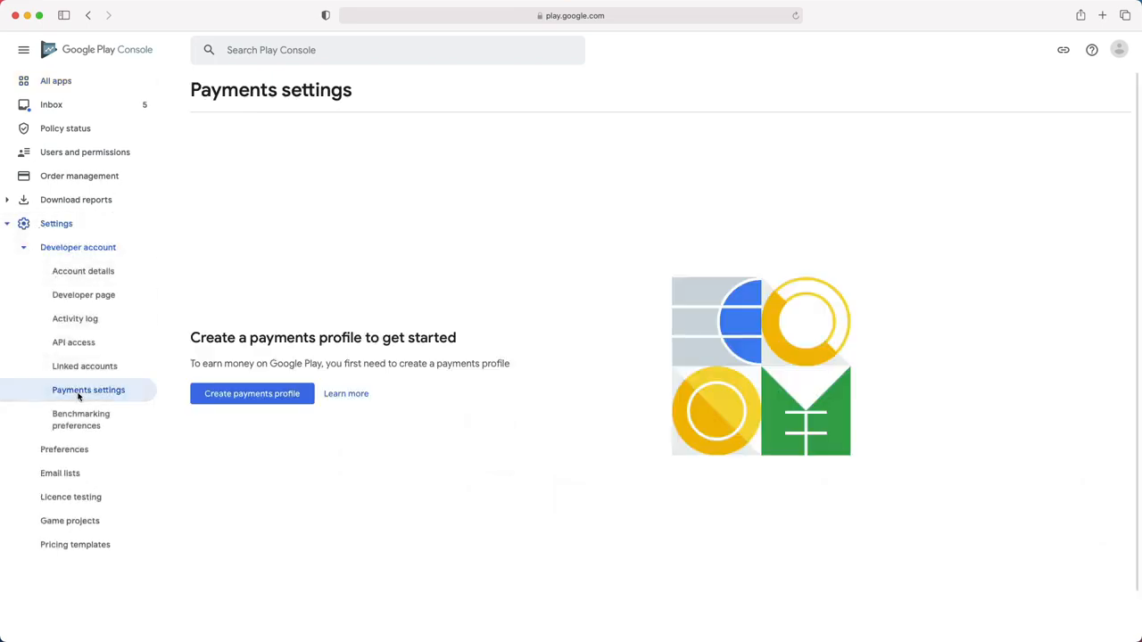
{"action": "left_click_drag", "start_coordinate": [191, 363], "coordinate": [525, 368]}
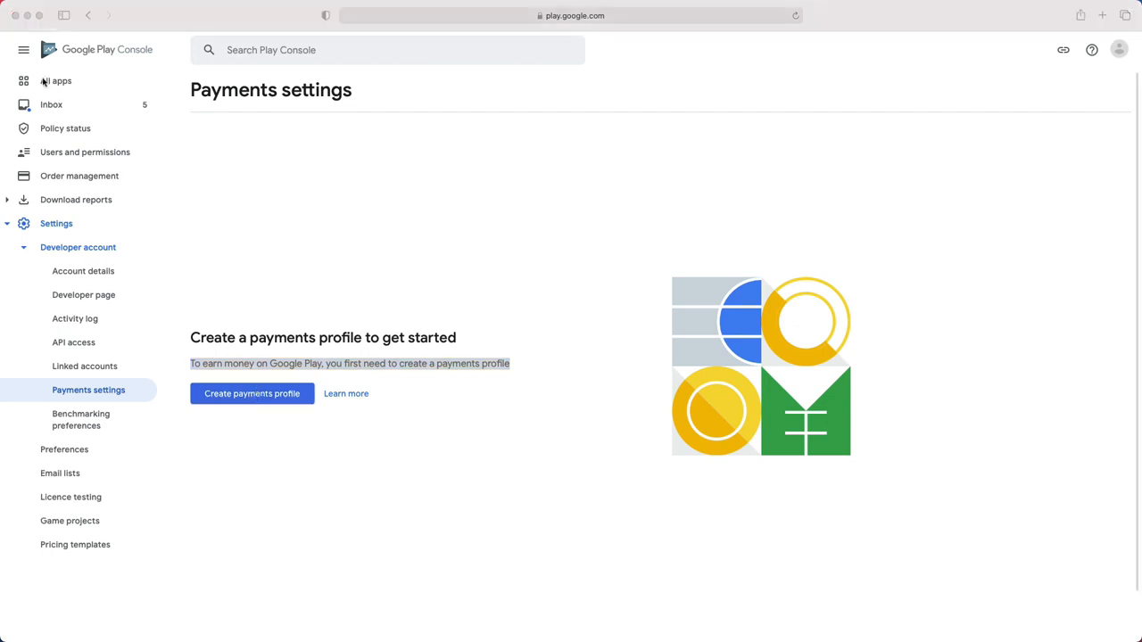
{"action": "left_click", "coordinate": [45, 84]}
{"action": "left_click", "coordinate": [45, 85]}
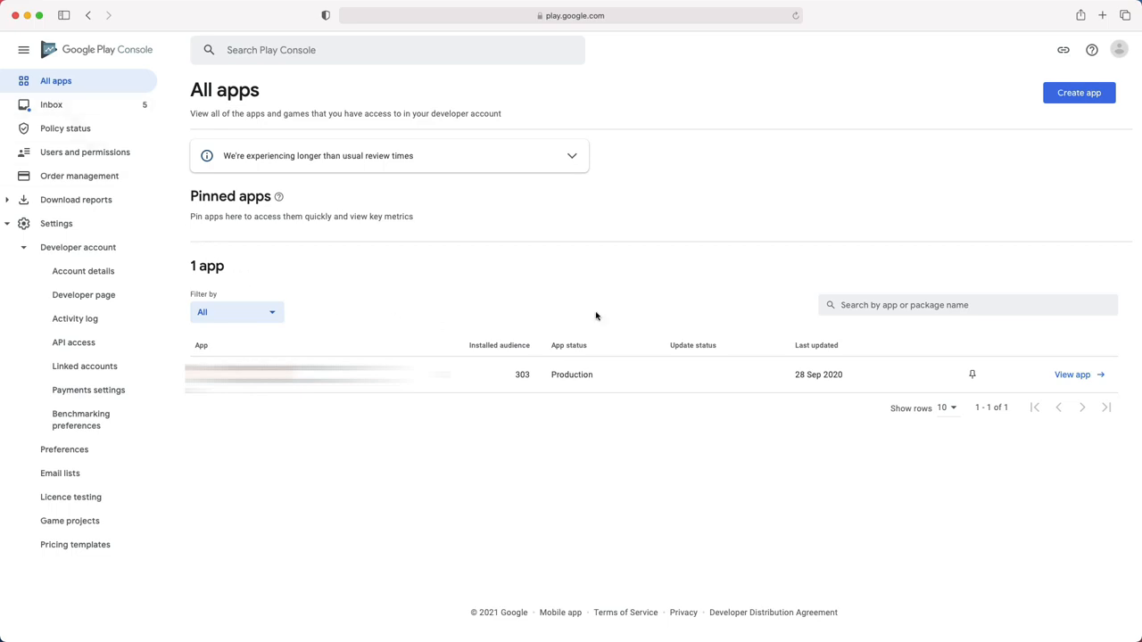
- Start a new app named 'Food Receipt' in English (Canada), set as a free App
{"action": "left_click", "coordinate": [1075, 95]}
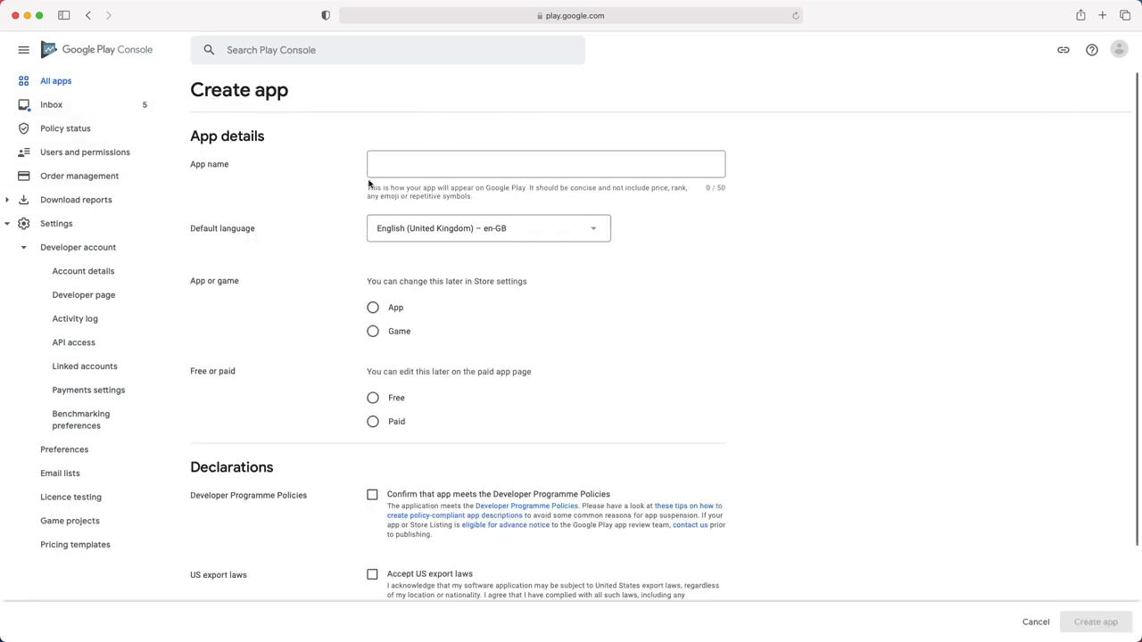
{"action": "left_click", "coordinate": [387, 172]}
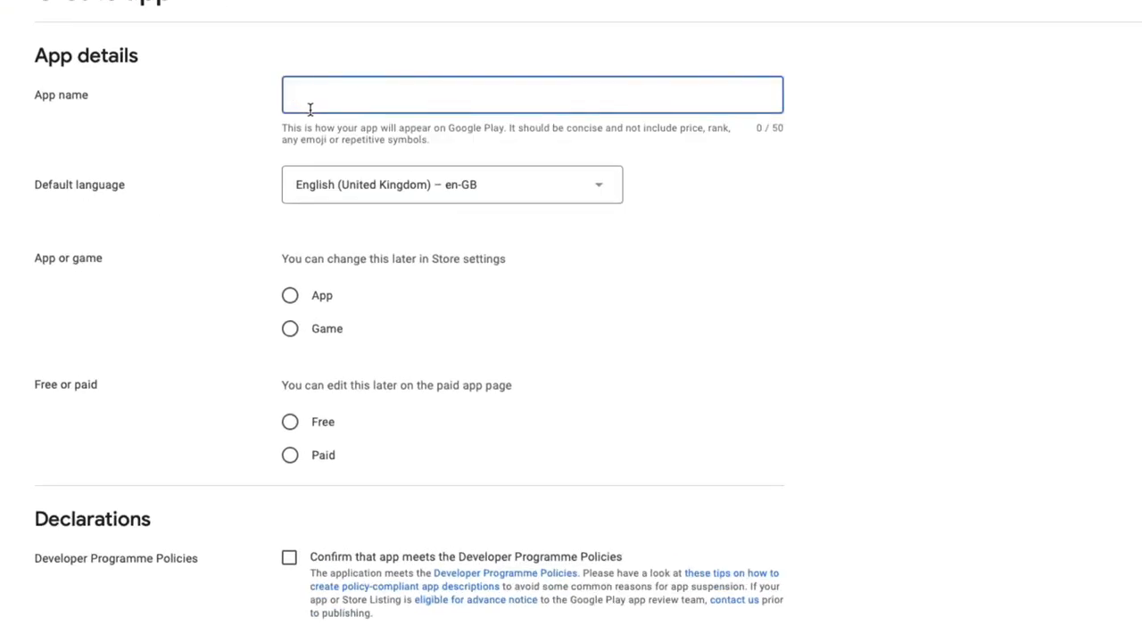
{"action": "type", "text": "Food Receipt"}
{"action": "left_click", "coordinate": [362, 187]}
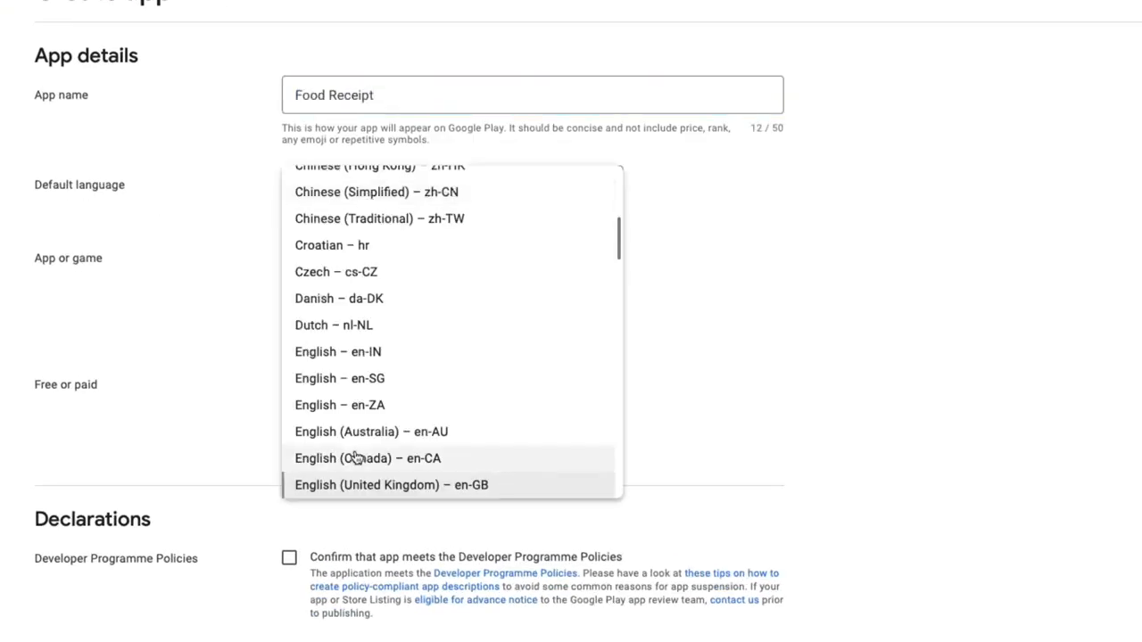
{"action": "left_click", "coordinate": [360, 456]}
{"action": "left_click", "coordinate": [290, 295]}
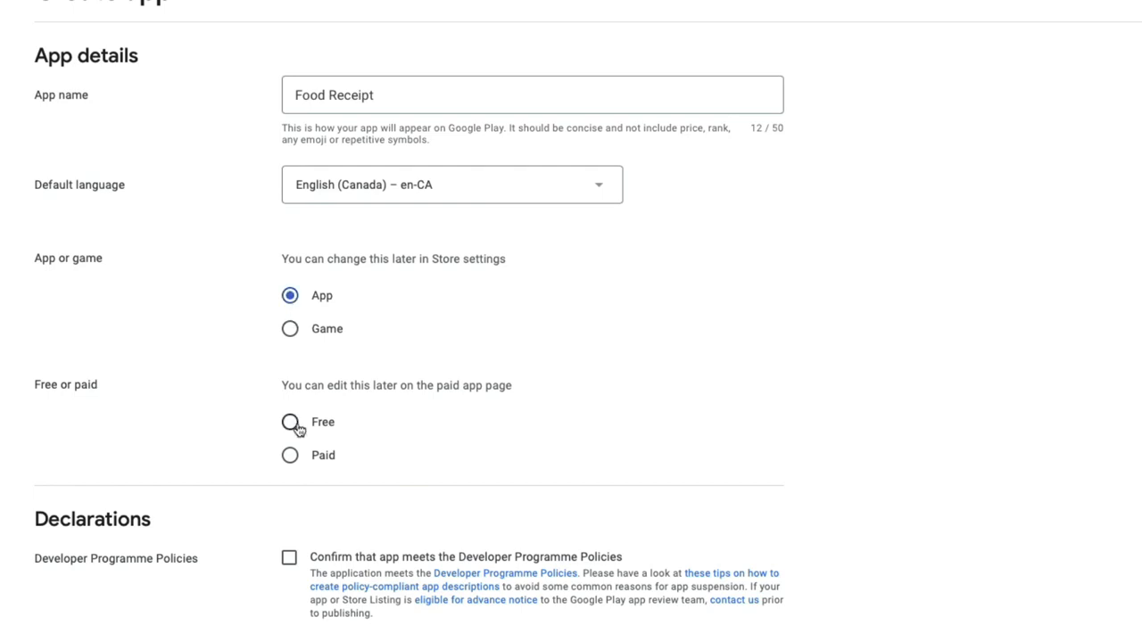
{"action": "left_click", "coordinate": [290, 421]}
- Confirm the Developer Programme Policies and US export laws declarations and create the app
{"action": "scroll", "coordinate": [297, 429], "scroll_direction": "down", "scroll_amount": 1}
{"action": "scroll", "coordinate": [298, 429], "scroll_direction": "down", "scroll_amount": 1}
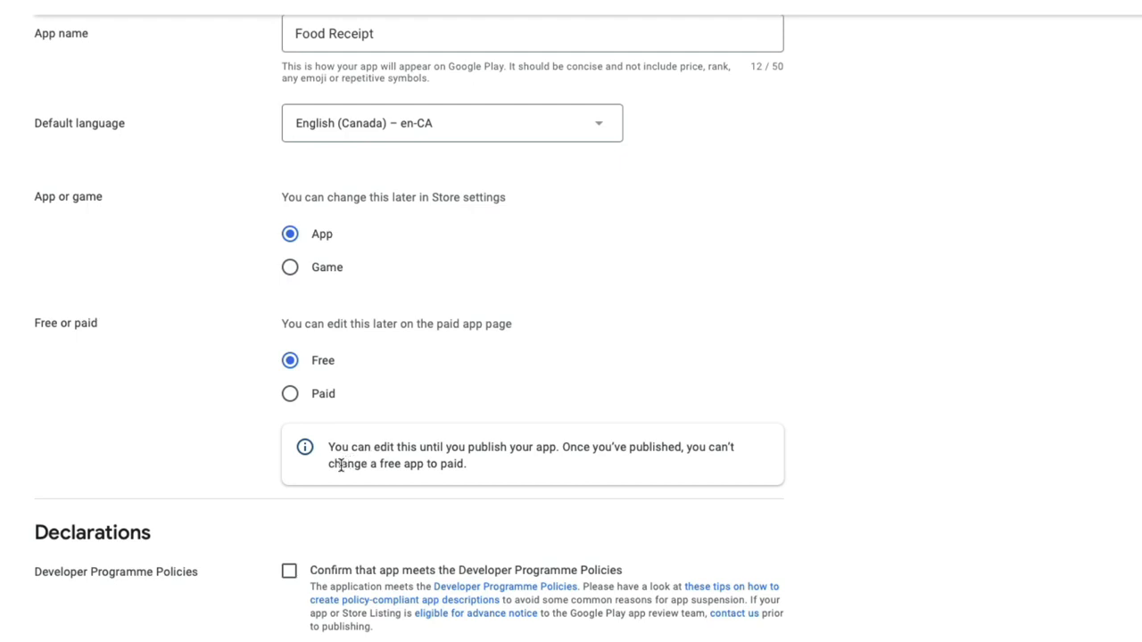
{"action": "scroll", "coordinate": [340, 464], "scroll_direction": "down", "scroll_amount": 3}
{"action": "left_click", "coordinate": [289, 471]}
{"action": "scroll", "coordinate": [297, 511], "scroll_direction": "down", "scroll_amount": 2}
{"action": "left_click", "coordinate": [289, 514]}
{"action": "left_click", "coordinate": [1079, 616]}
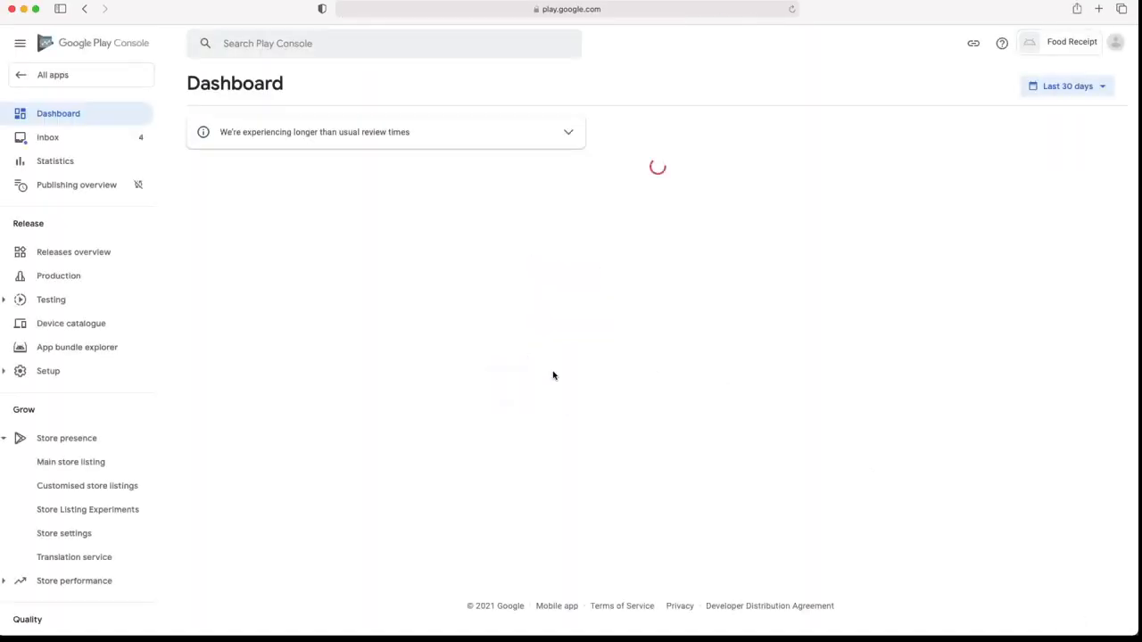
- Review the Dashboard's internal testing and store listing task lists
{"action": "left_click_drag", "start_coordinate": [196, 75], "coordinate": [318, 76]}
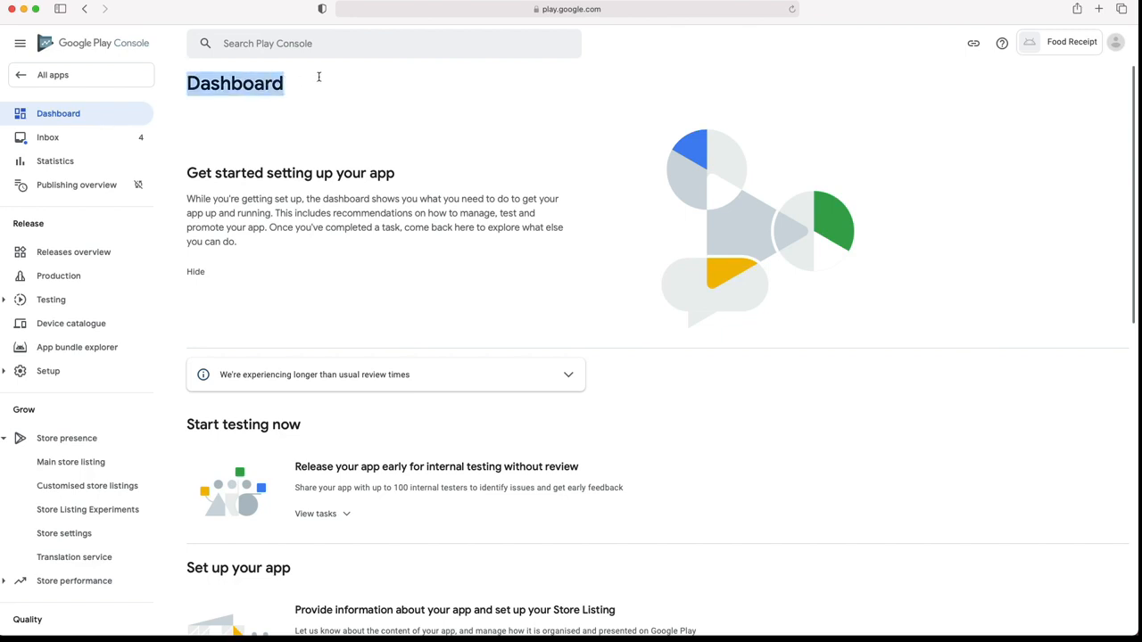
{"action": "left_click", "coordinate": [282, 133]}
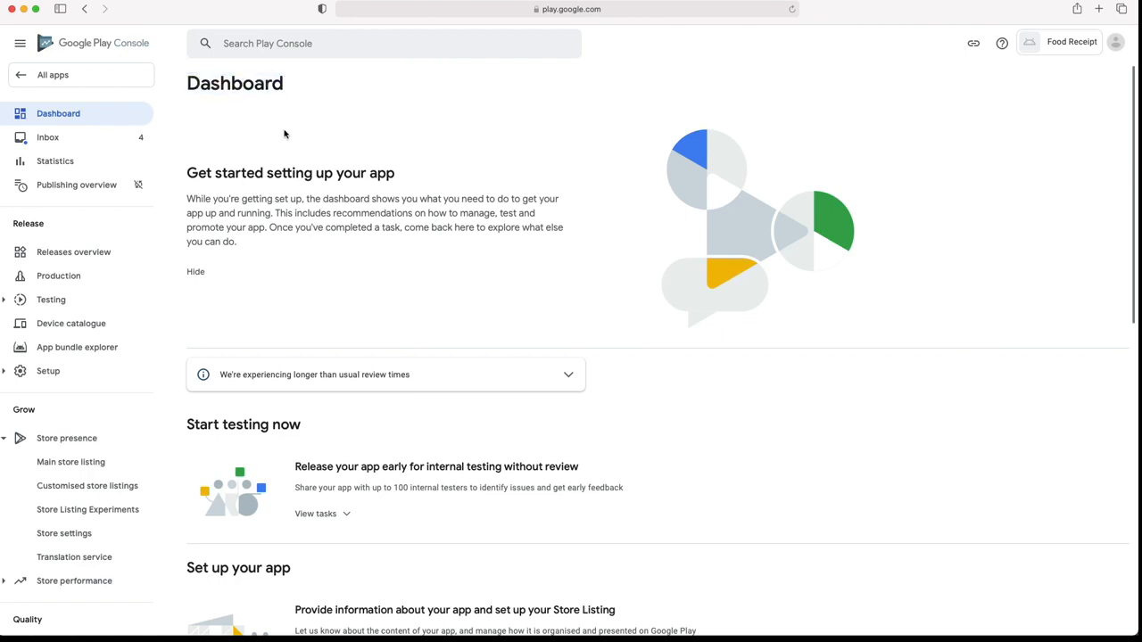
{"action": "scroll", "coordinate": [285, 133], "scroll_direction": "down", "scroll_amount": 5}
{"action": "scroll", "coordinate": [285, 135], "scroll_direction": "down", "scroll_amount": 1}
{"action": "left_click", "coordinate": [336, 248]}
{"action": "left_click", "coordinate": [337, 249]}
{"action": "scroll", "coordinate": [330, 367], "scroll_direction": "down", "scroll_amount": 1}
{"action": "left_click", "coordinate": [330, 373]}
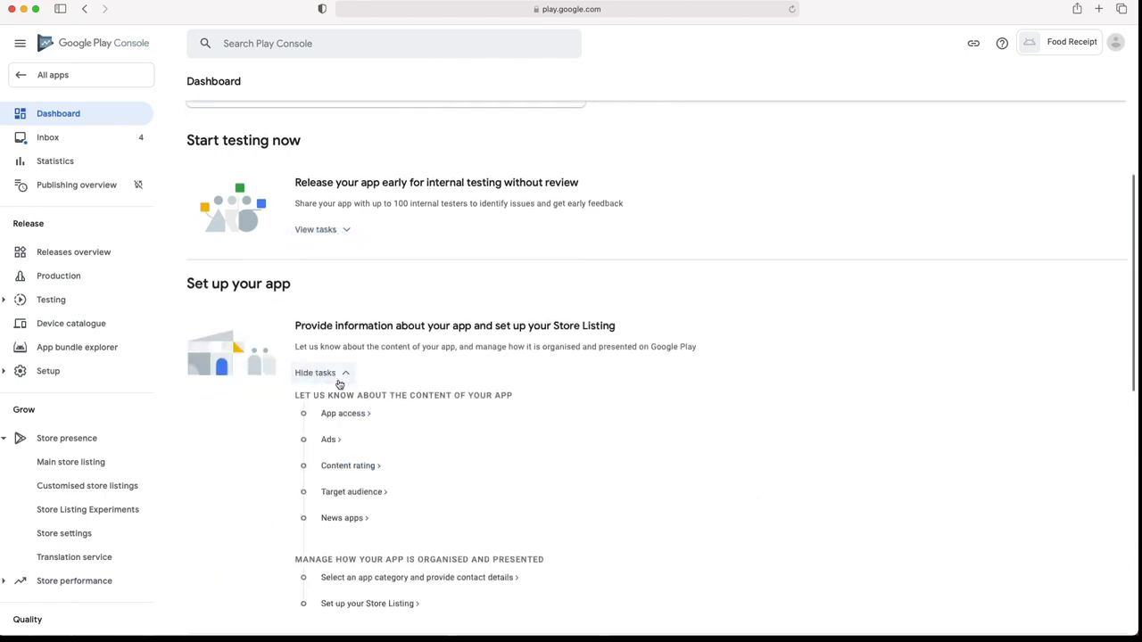
{"action": "left_click", "coordinate": [339, 378]}
- Read through the Dashboard and highlight the '100 internal testers' limit in the Start testing card
{"action": "scroll", "coordinate": [338, 380], "scroll_direction": "down", "scroll_amount": 5}
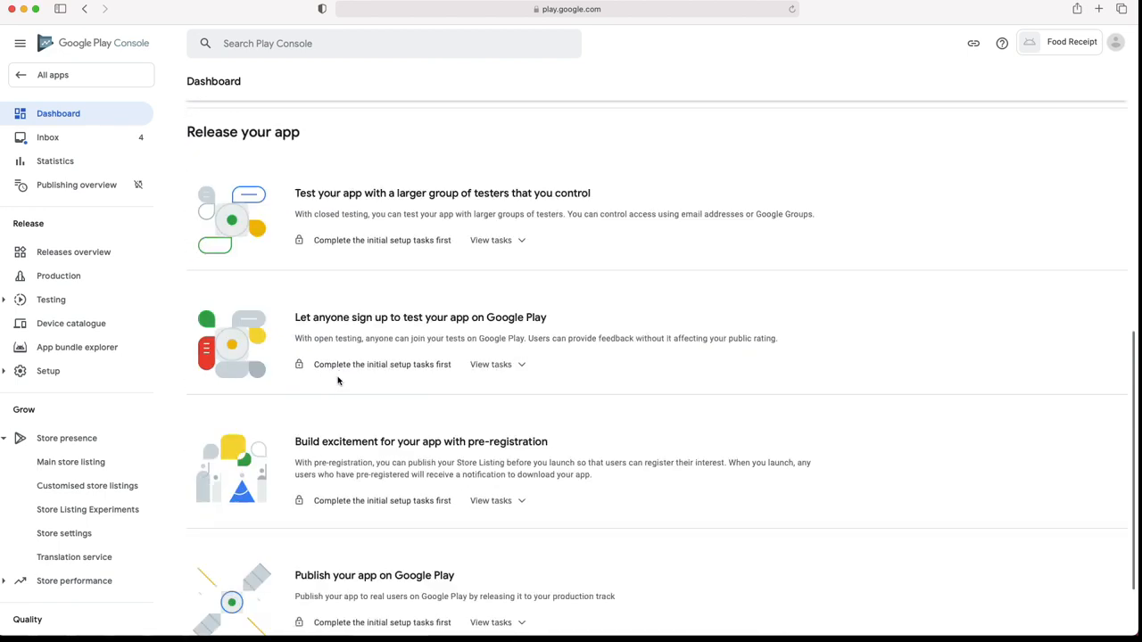
{"action": "scroll", "coordinate": [337, 380], "scroll_direction": "up", "scroll_amount": 6}
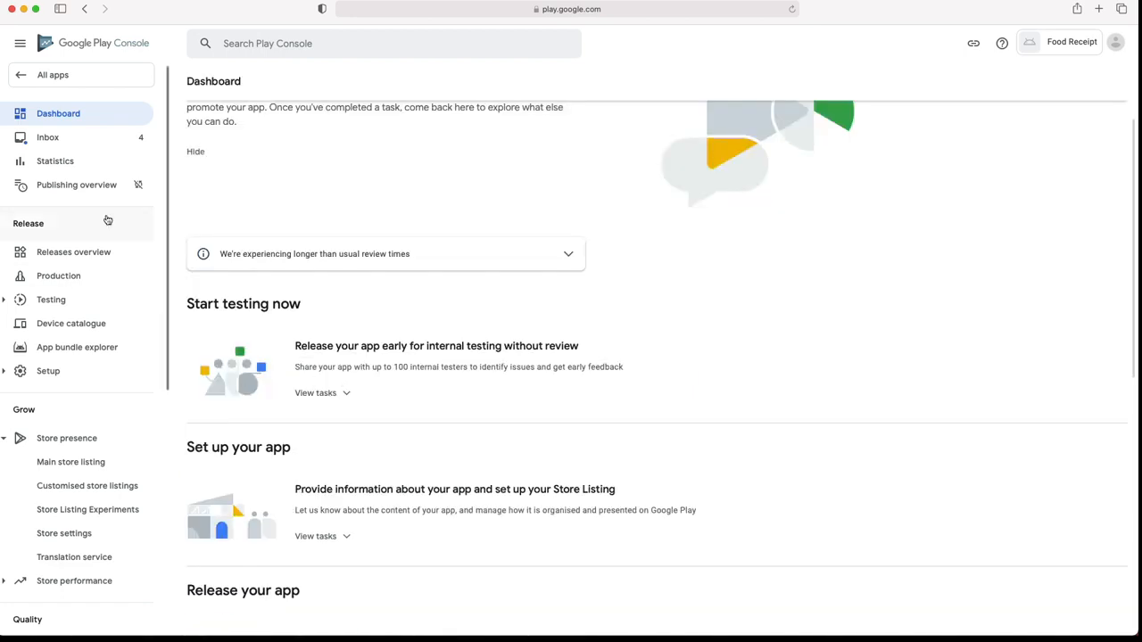
{"action": "scroll", "coordinate": [74, 210], "scroll_direction": "down", "scroll_amount": 4}
{"action": "scroll", "coordinate": [66, 242], "scroll_direction": "up", "scroll_amount": 8}
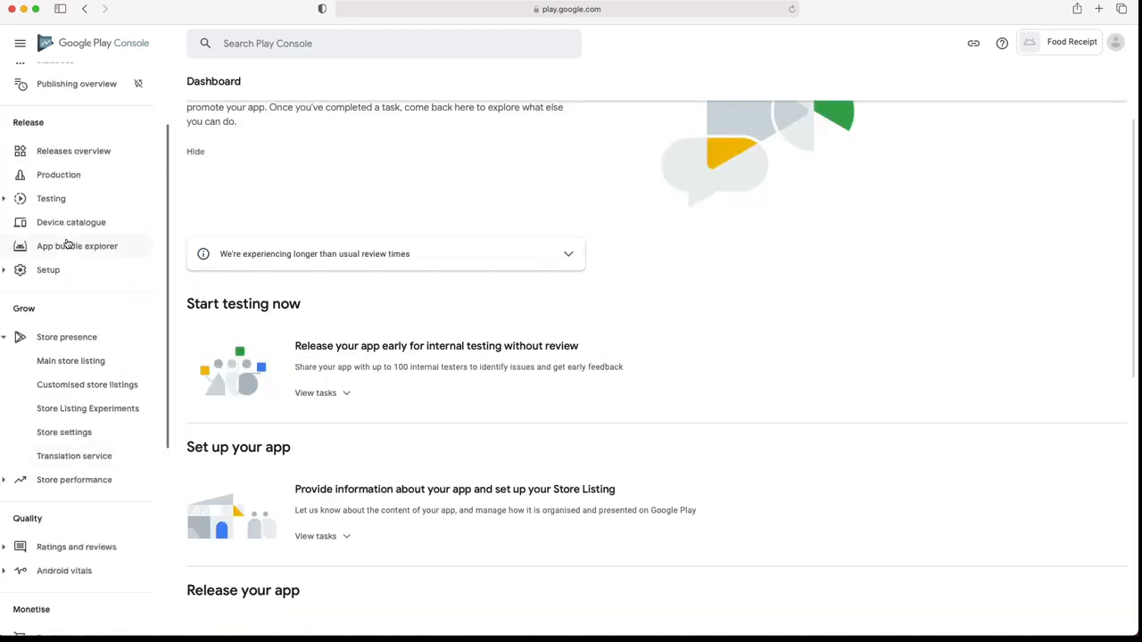
{"action": "scroll", "coordinate": [62, 178], "scroll_direction": "up", "scroll_amount": 2}
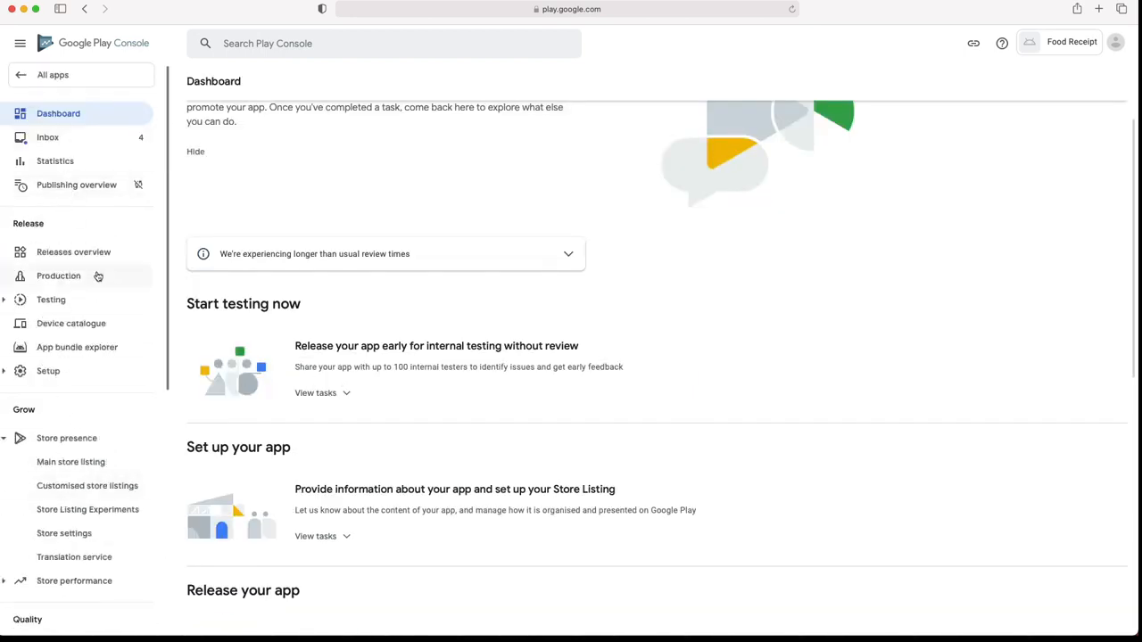
{"action": "scroll", "coordinate": [96, 295], "scroll_direction": "down", "scroll_amount": 8}
{"action": "scroll", "coordinate": [63, 294], "scroll_direction": "up", "scroll_amount": 8}
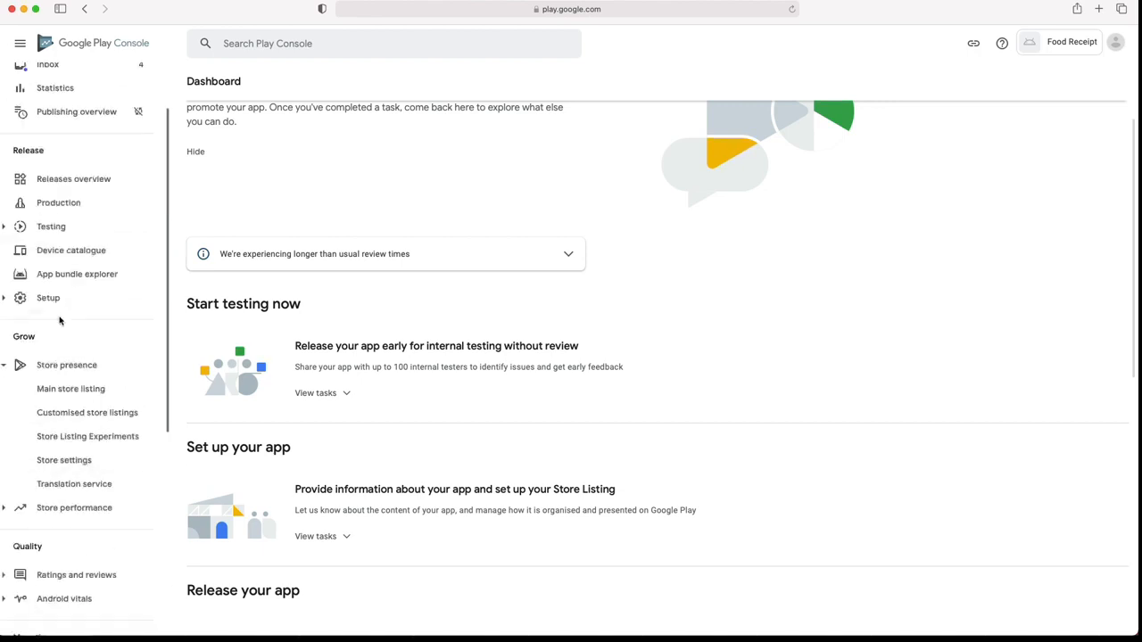
{"action": "scroll", "coordinate": [479, 297], "scroll_direction": "up", "scroll_amount": 1}
{"action": "scroll", "coordinate": [479, 297], "scroll_direction": "up", "scroll_amount": 1}
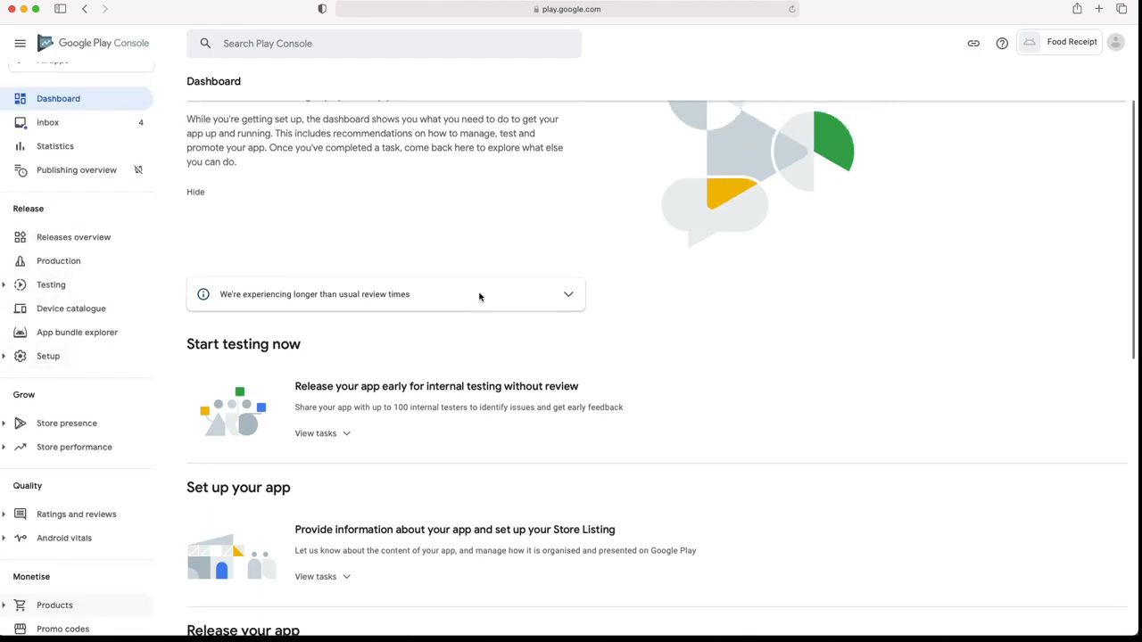
{"action": "scroll", "coordinate": [481, 261], "scroll_direction": "up", "scroll_amount": 3}
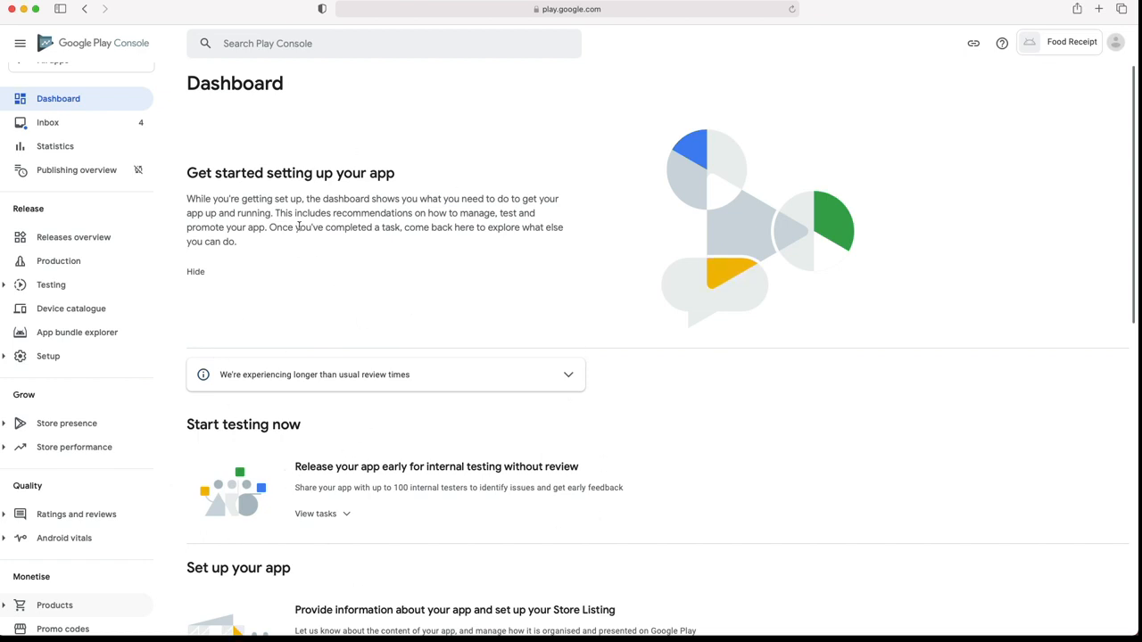
{"action": "left_click_drag", "start_coordinate": [306, 202], "coordinate": [276, 217]}
{"action": "left_click", "coordinate": [318, 278]}
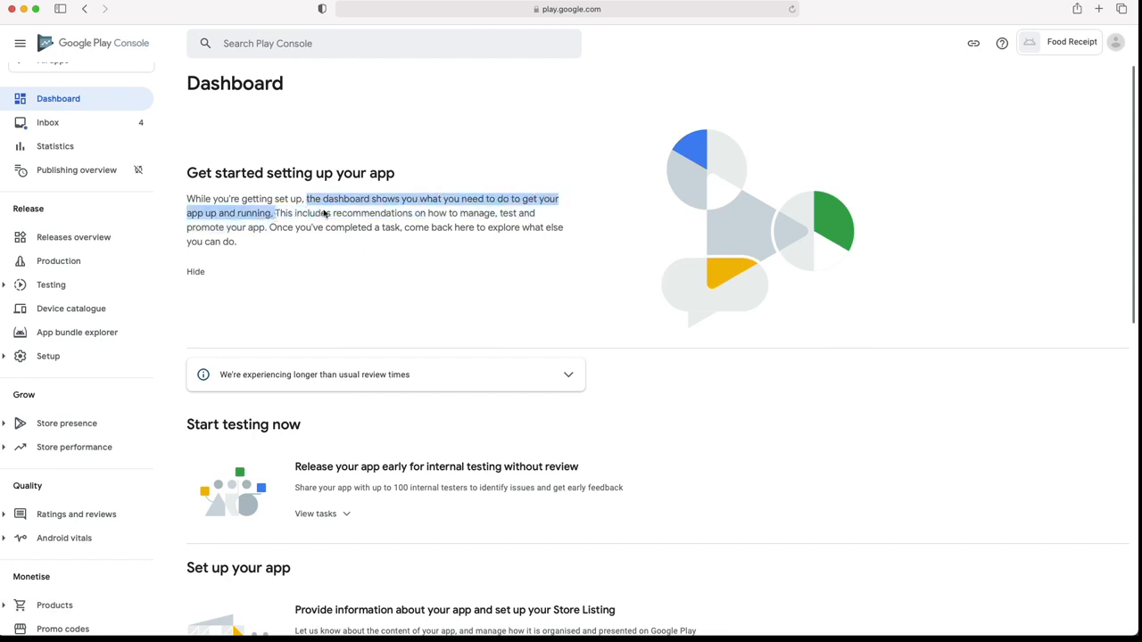
{"action": "scroll", "coordinate": [382, 216], "scroll_direction": "down", "scroll_amount": 5}
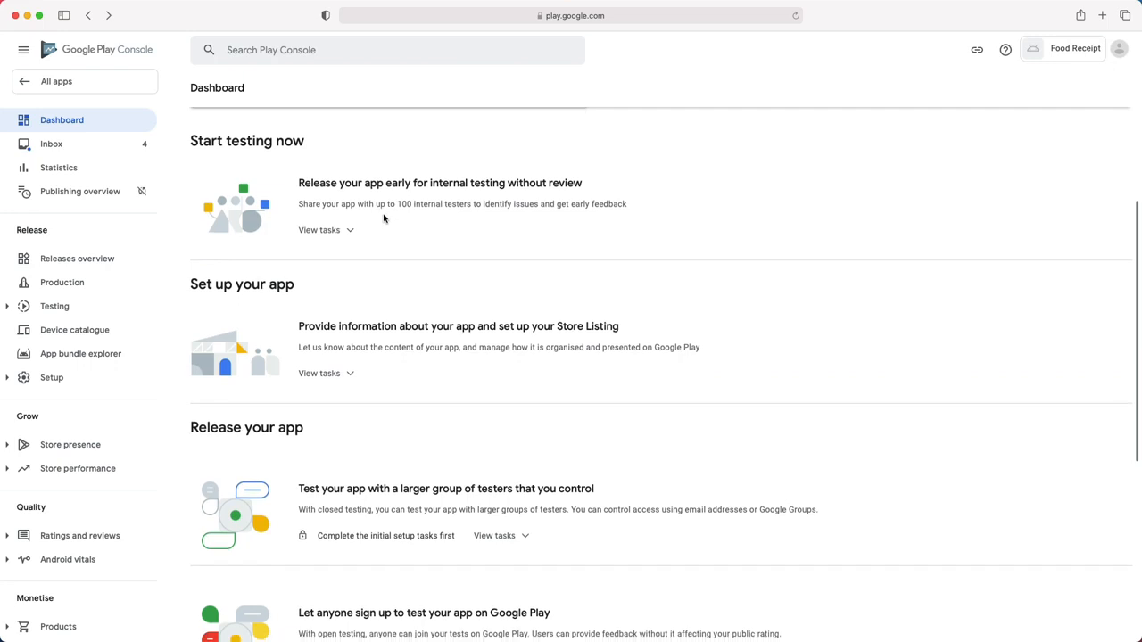
{"action": "scroll", "coordinate": [402, 576], "scroll_direction": "down", "scroll_amount": 5}
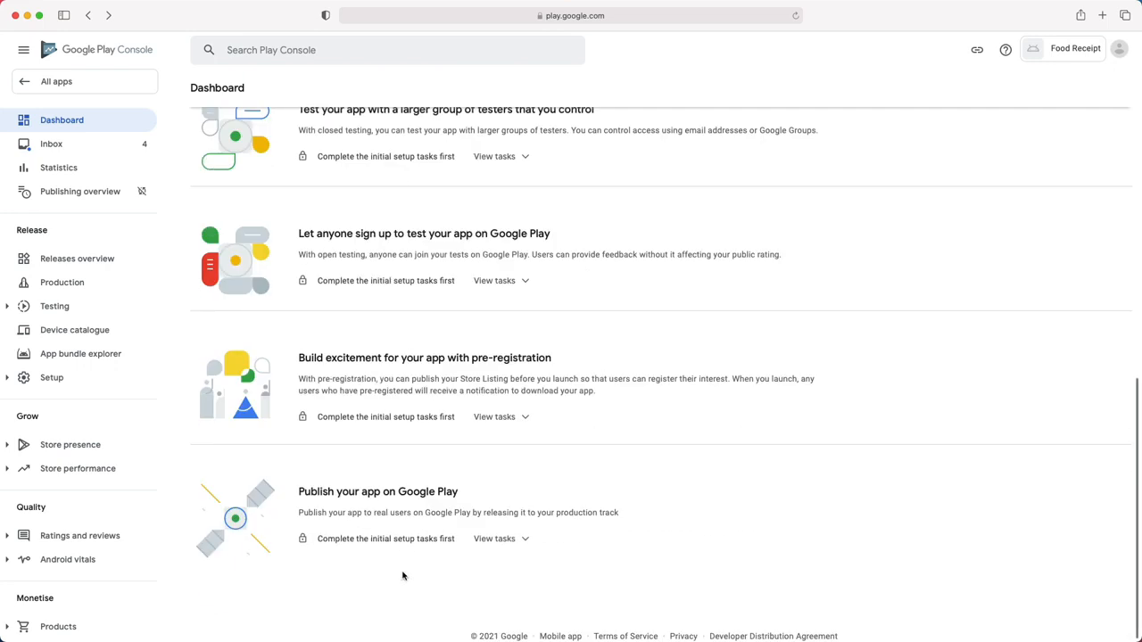
{"action": "scroll", "coordinate": [402, 576], "scroll_direction": "up", "scroll_amount": 5}
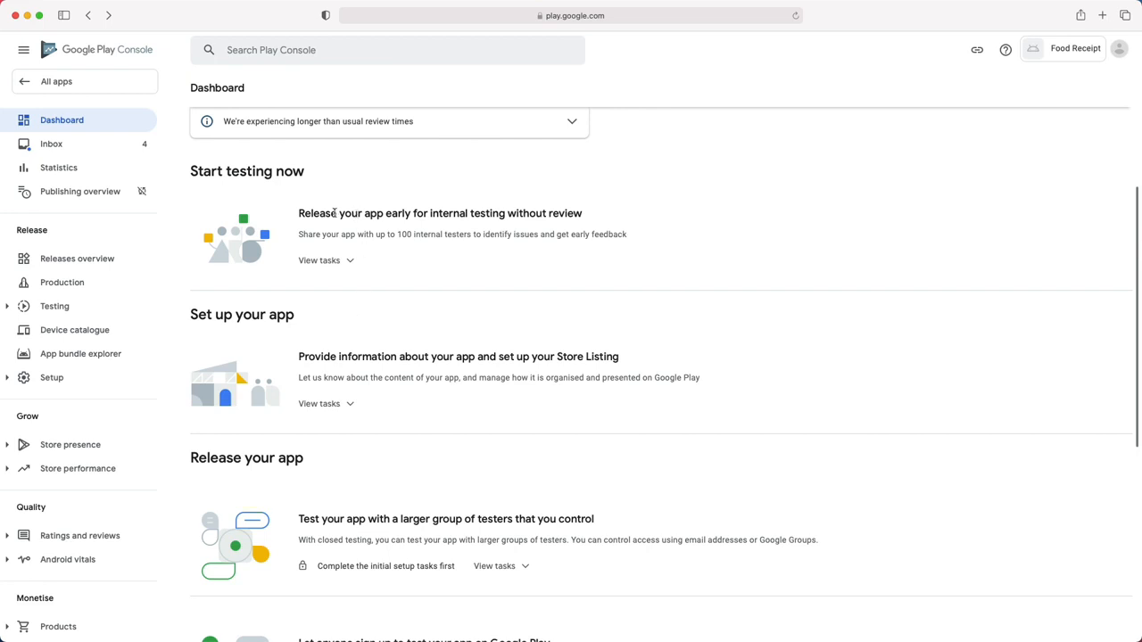
{"action": "left_click_drag", "start_coordinate": [394, 235], "coordinate": [471, 236]}
- Expand Testing in the sidebar and the Set up your app task list
{"action": "left_click", "coordinate": [53, 306]}
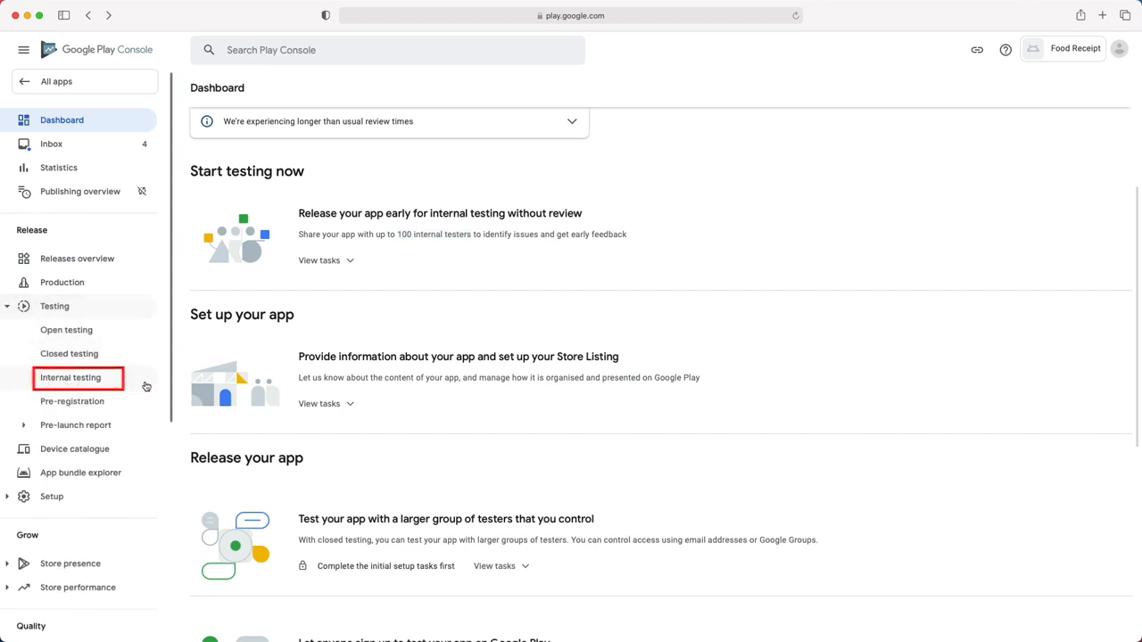
{"action": "left_click_drag", "start_coordinate": [300, 355], "coordinate": [612, 357]}
{"action": "left_click", "coordinate": [324, 403]}
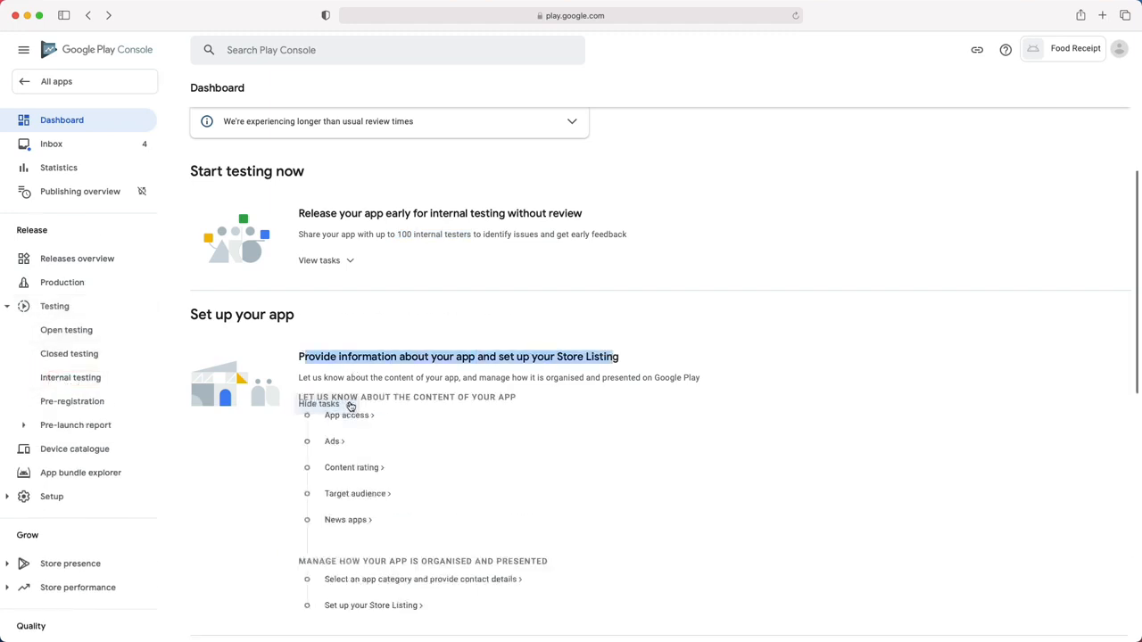
{"action": "scroll", "coordinate": [124, 548], "scroll_direction": "down", "scroll_amount": 5}
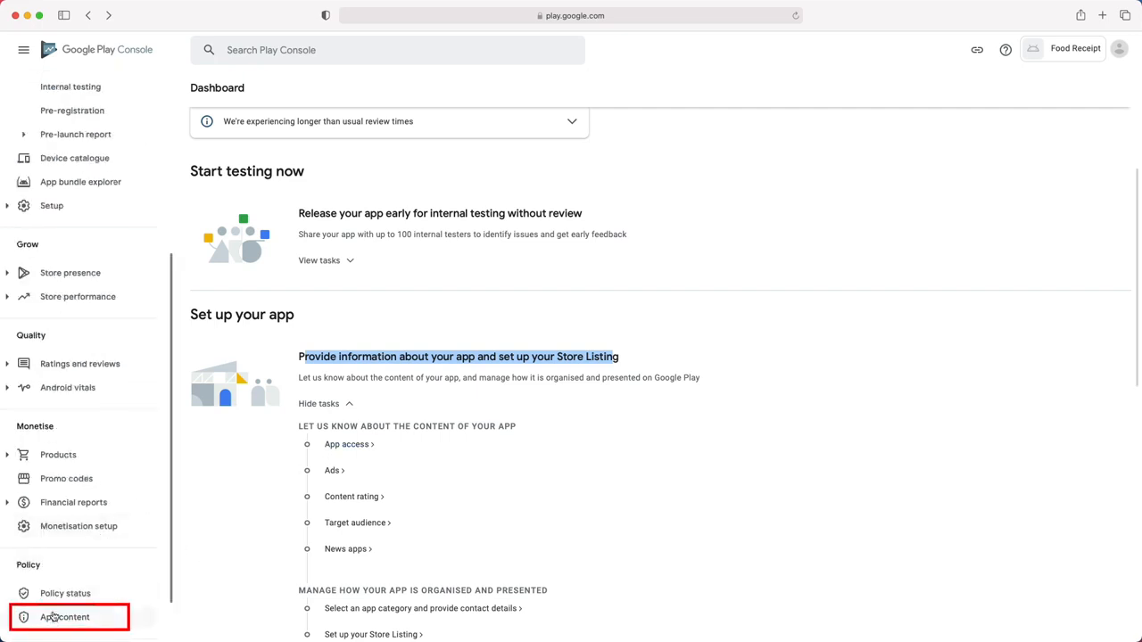
{"action": "scroll", "coordinate": [327, 535], "scroll_direction": "down", "scroll_amount": 4}
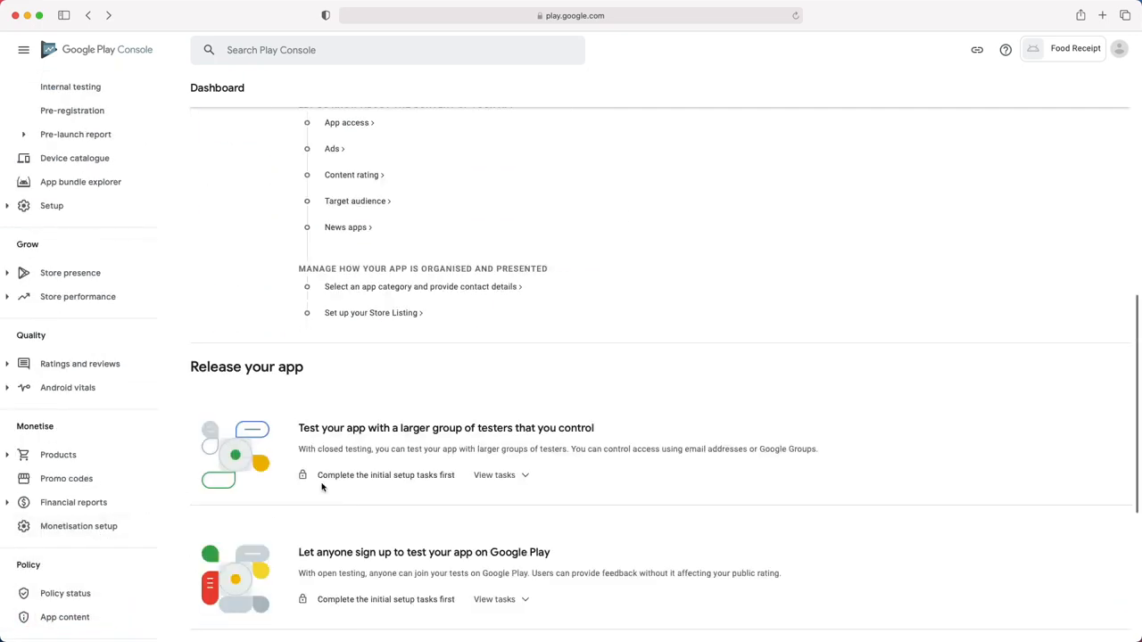
- Expand Store presence and review the Release your app cards down to pre-registration
{"action": "left_click", "coordinate": [15, 273]}
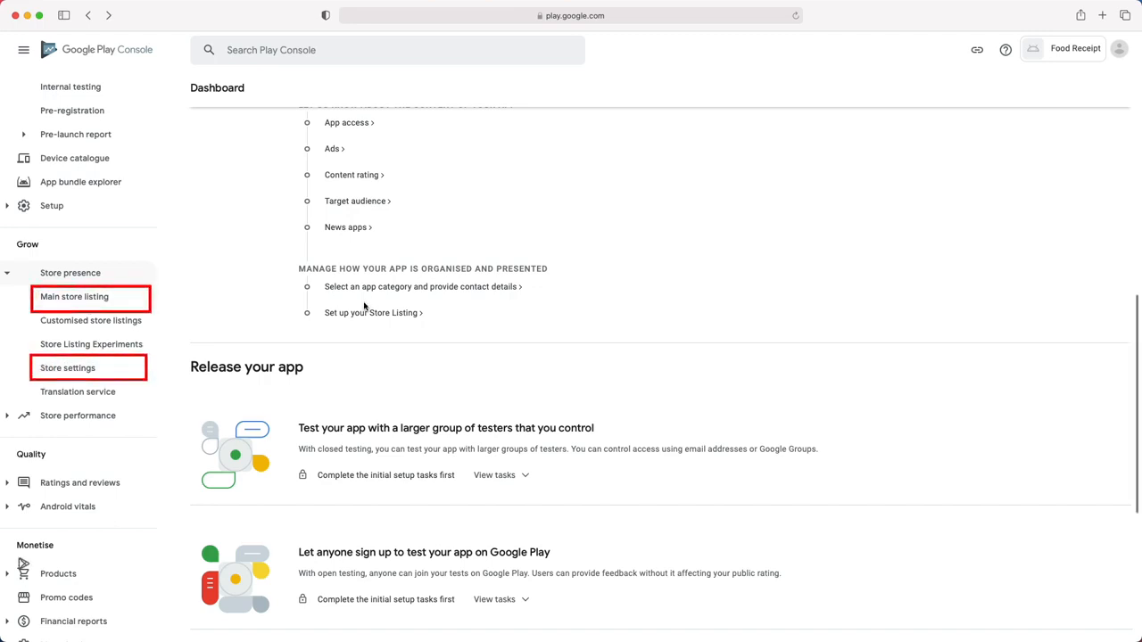
{"action": "scroll", "coordinate": [339, 302], "scroll_direction": "down", "scroll_amount": 3}
{"action": "left_click_drag", "start_coordinate": [190, 140], "coordinate": [334, 144]}
{"action": "left_click_drag", "start_coordinate": [319, 222], "coordinate": [376, 222]}
{"action": "scroll", "coordinate": [98, 188], "scroll_direction": "up", "scroll_amount": 3}
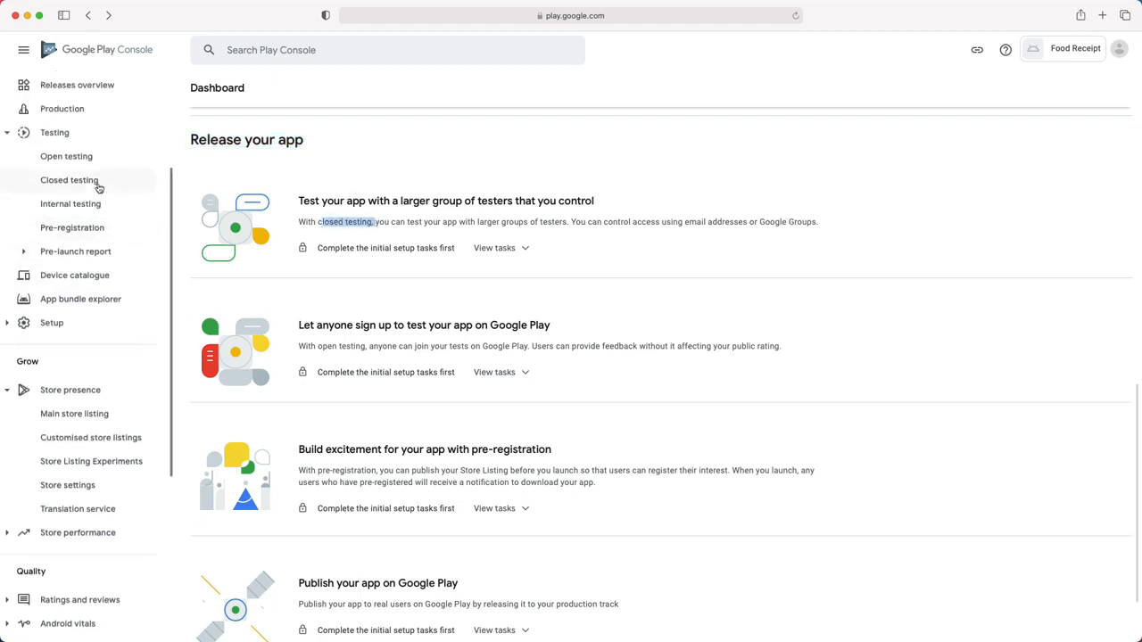
{"action": "scroll", "coordinate": [98, 188], "scroll_direction": "up", "scroll_amount": 1}
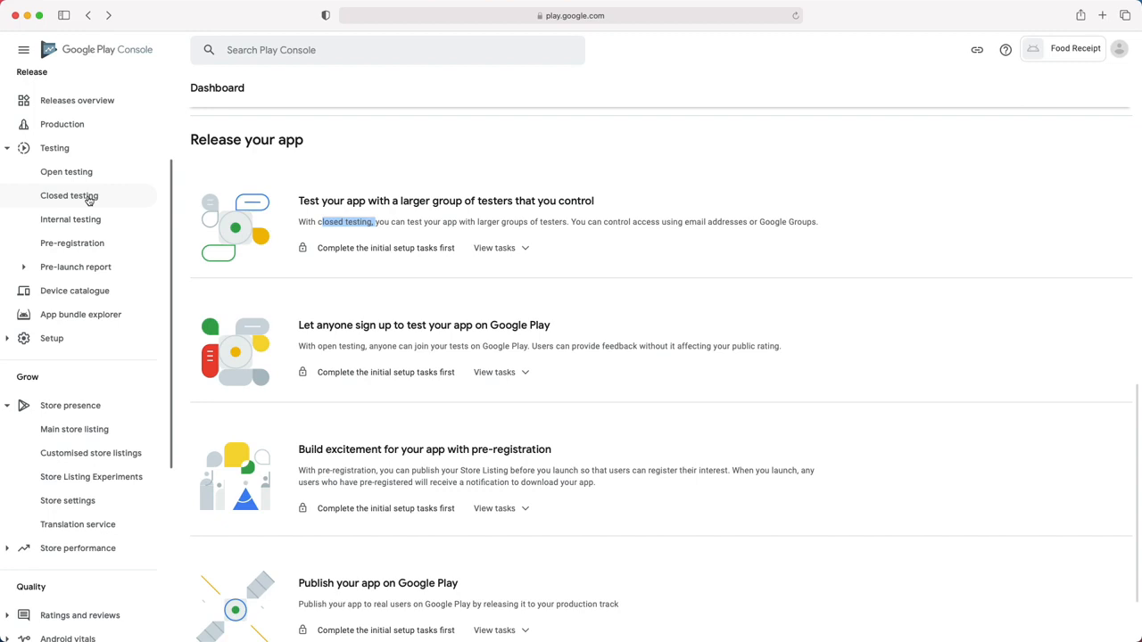
{"action": "scroll", "coordinate": [312, 321], "scroll_direction": "down", "scroll_amount": 1}
{"action": "left_click_drag", "start_coordinate": [318, 324], "coordinate": [372, 327]}
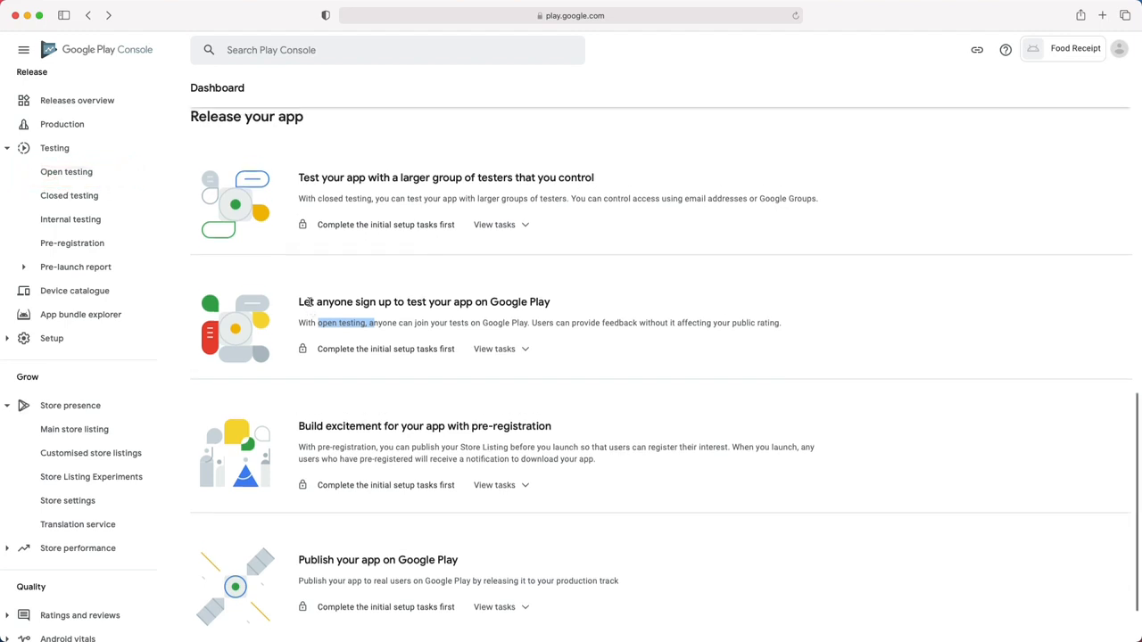
{"action": "scroll", "coordinate": [311, 303], "scroll_direction": "down", "scroll_amount": 3}
{"action": "scroll", "coordinate": [79, 208], "scroll_direction": "up", "scroll_amount": 1}
{"action": "scroll", "coordinate": [79, 209], "scroll_direction": "up", "scroll_amount": 1}
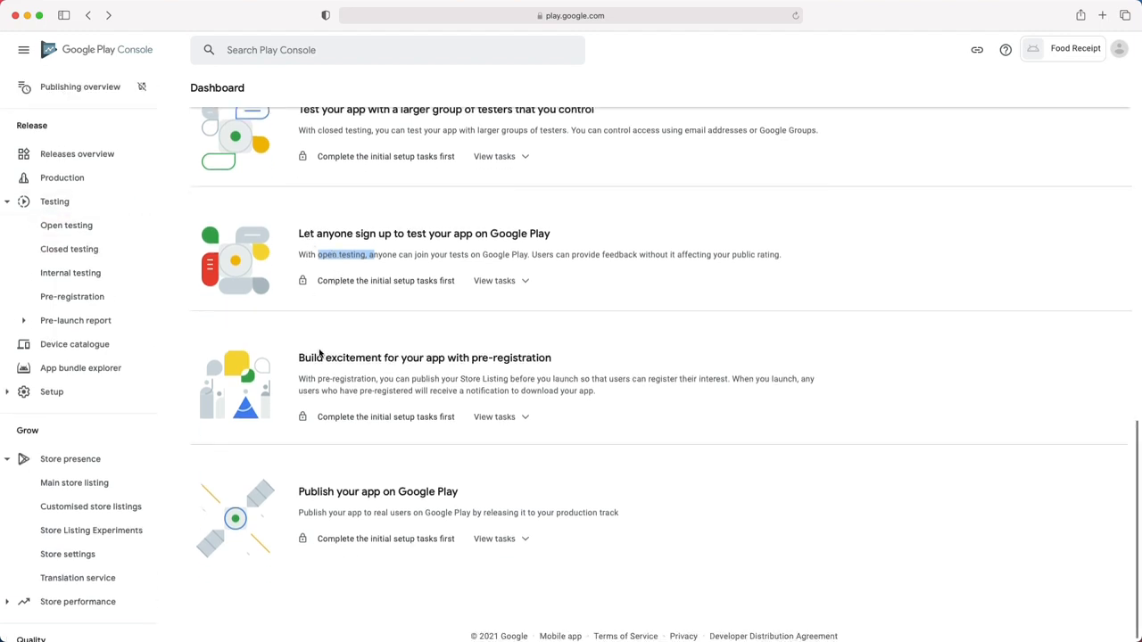
{"action": "left_click_drag", "start_coordinate": [551, 360], "coordinate": [297, 355]}
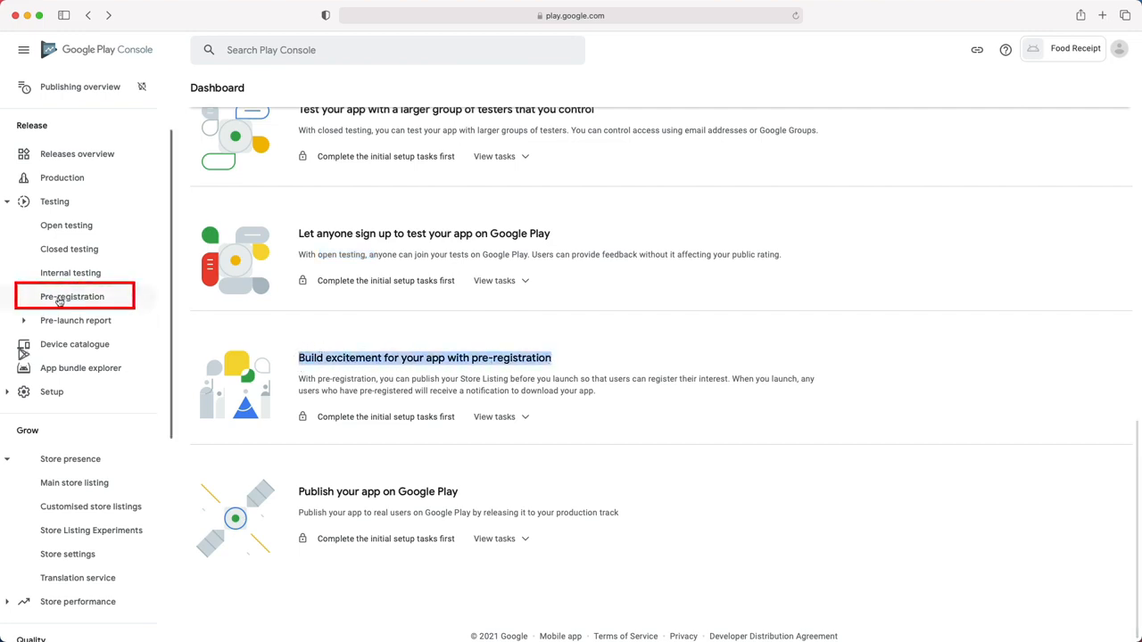
- Hide the Set up your app task list
{"action": "left_click_drag", "start_coordinate": [300, 492], "coordinate": [459, 493]}
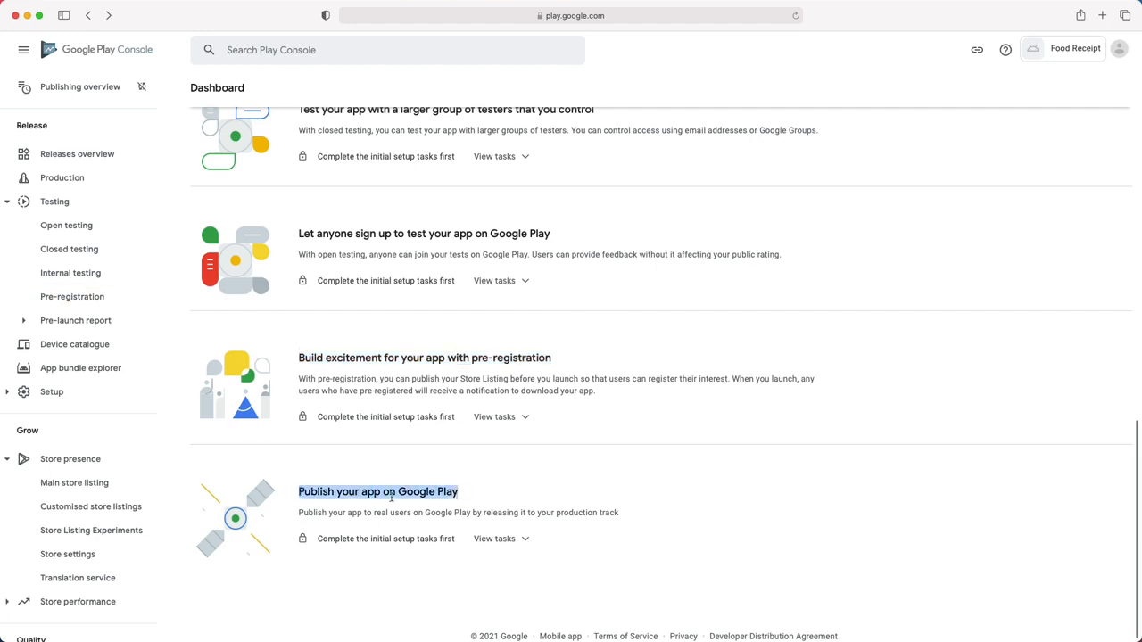
{"action": "scroll", "coordinate": [61, 288], "scroll_direction": "up", "scroll_amount": 3}
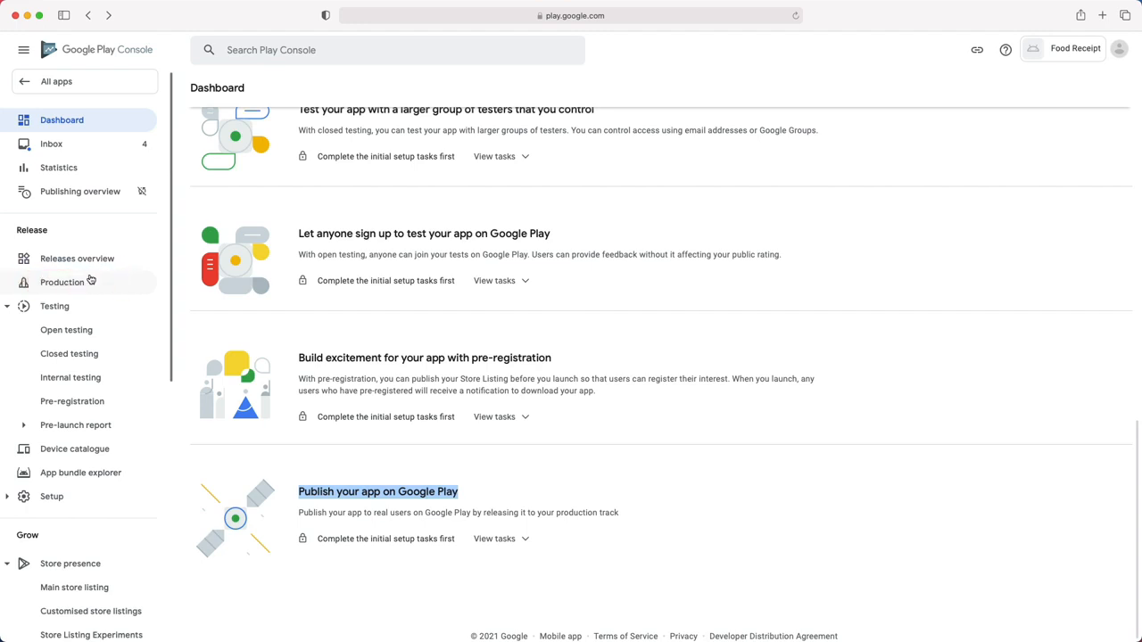
{"action": "scroll", "coordinate": [510, 537], "scroll_direction": "up", "scroll_amount": 10}
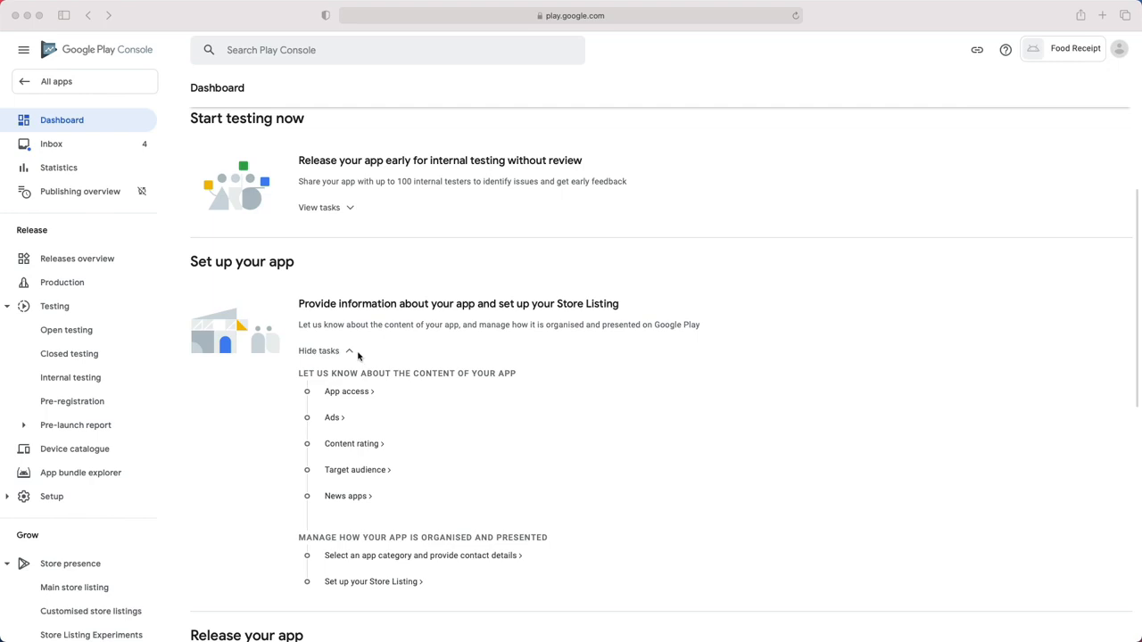
{"action": "scroll", "coordinate": [357, 356], "scroll_direction": "down", "scroll_amount": 3}
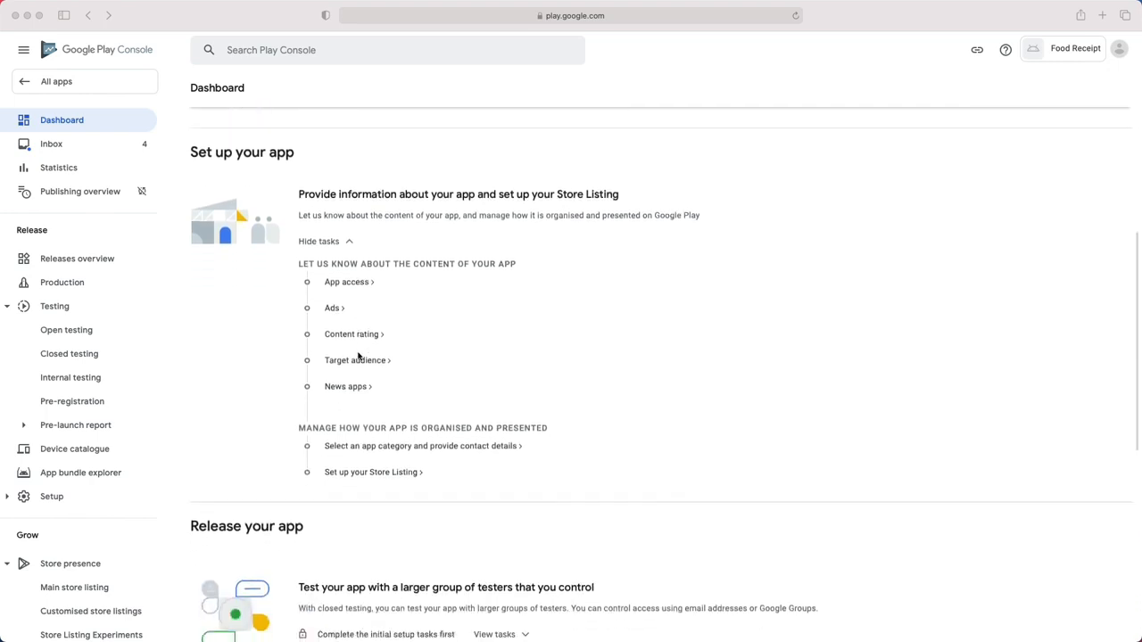
{"action": "left_click", "coordinate": [348, 242]}
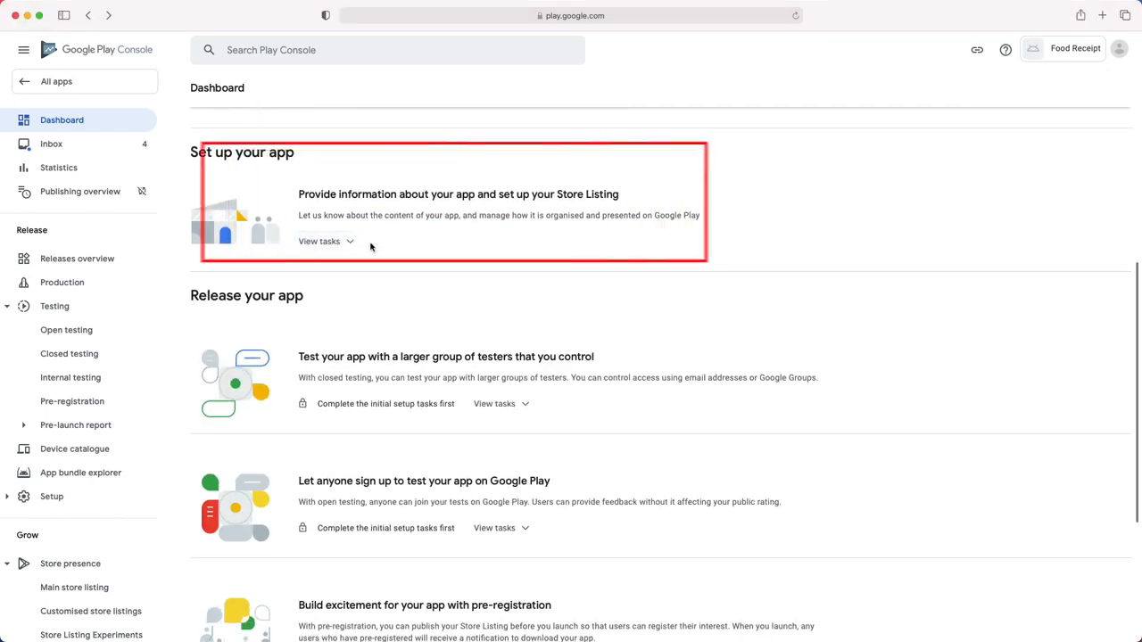
- Show the Publish your app on Google Play tasks: countries, new release, review and roll out
{"action": "scroll", "coordinate": [395, 285], "scroll_direction": "down", "scroll_amount": 2}
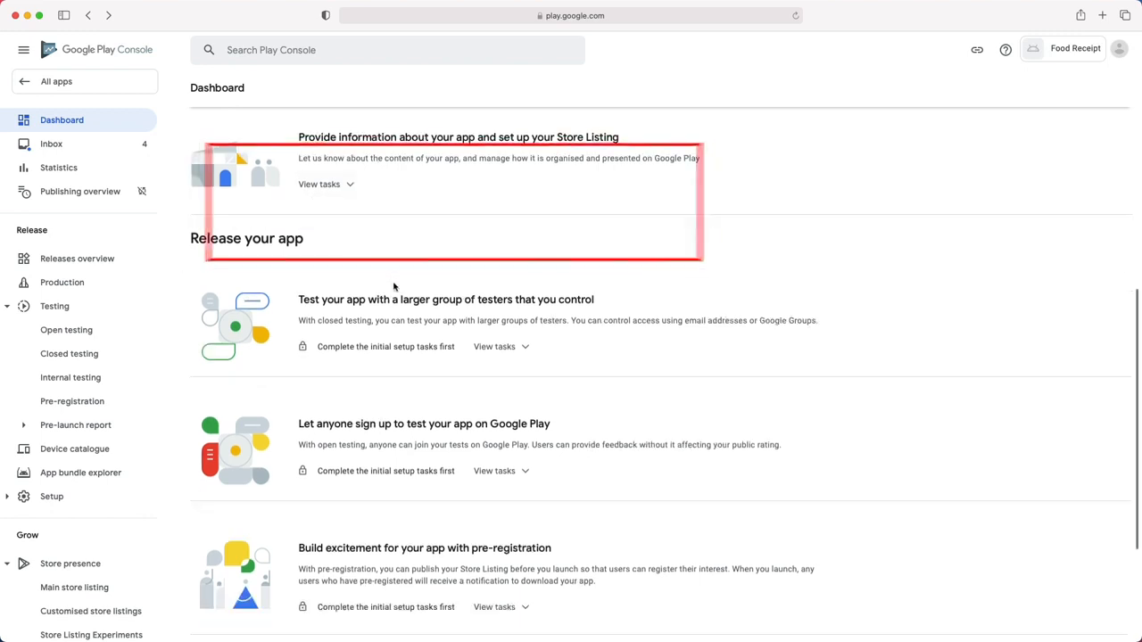
{"action": "scroll", "coordinate": [395, 290], "scroll_direction": "down", "scroll_amount": 3}
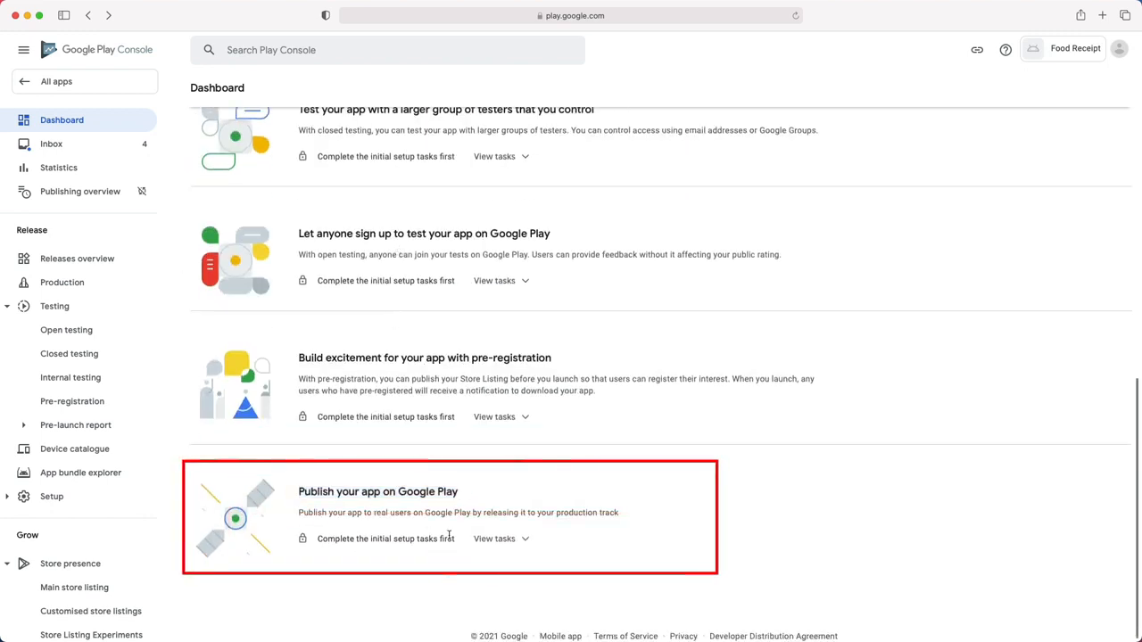
{"action": "left_click", "coordinate": [522, 539]}
{"action": "scroll", "coordinate": [384, 508], "scroll_direction": "down", "scroll_amount": 3}
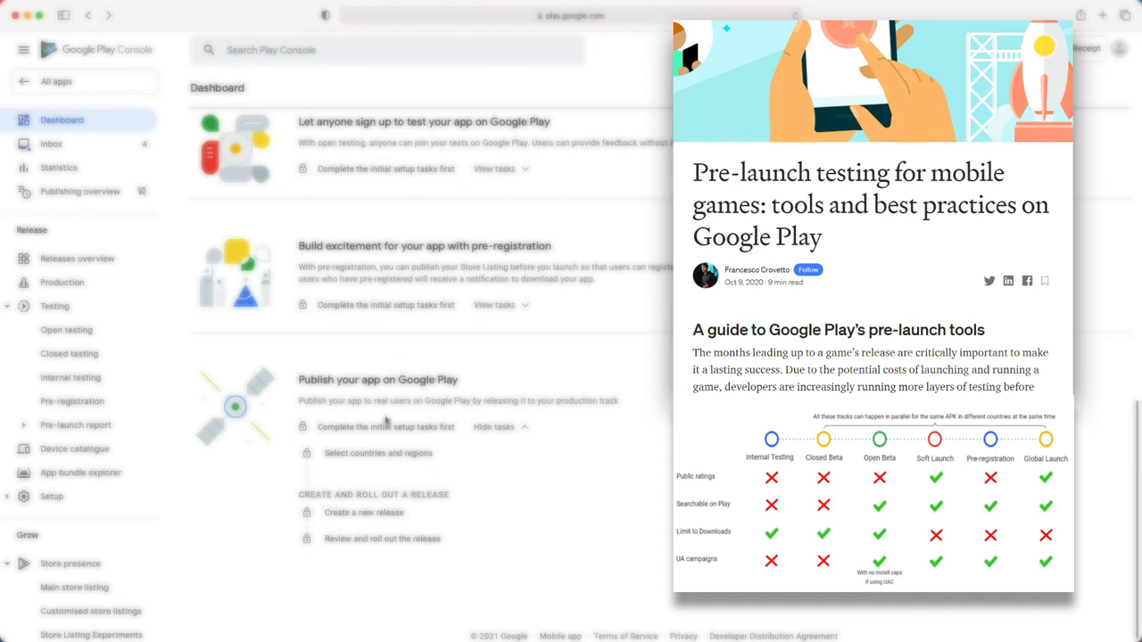
{"action": "scroll", "coordinate": [385, 420], "scroll_direction": "up", "scroll_amount": 4}
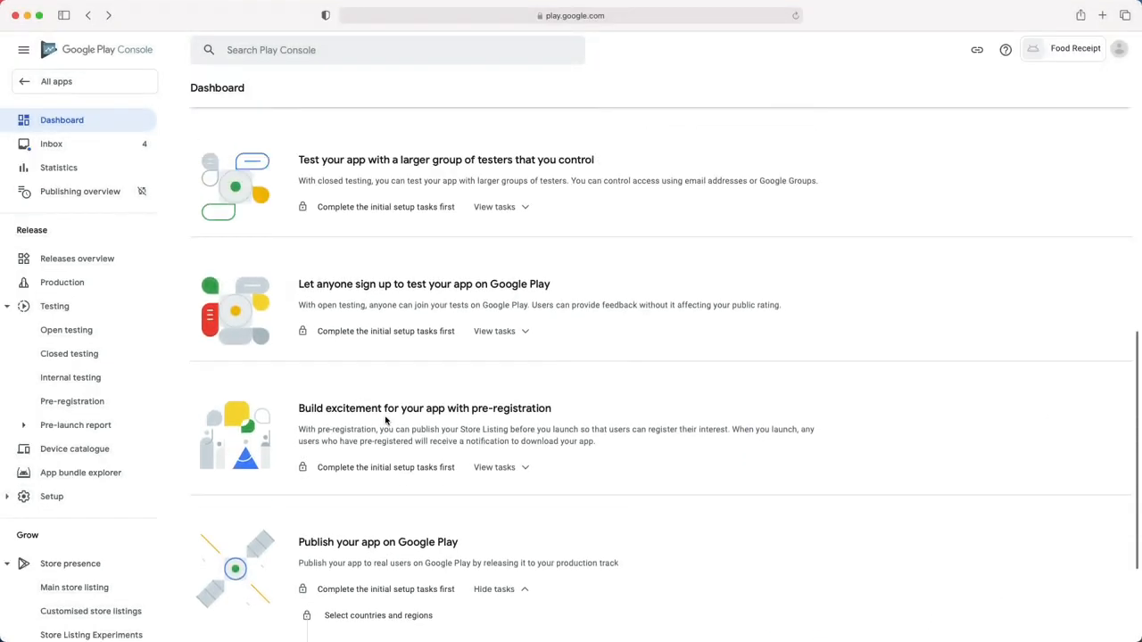
{"action": "scroll", "coordinate": [386, 419], "scroll_direction": "up", "scroll_amount": 6}
{"action": "scroll", "coordinate": [385, 420], "scroll_direction": "up", "scroll_amount": 5}
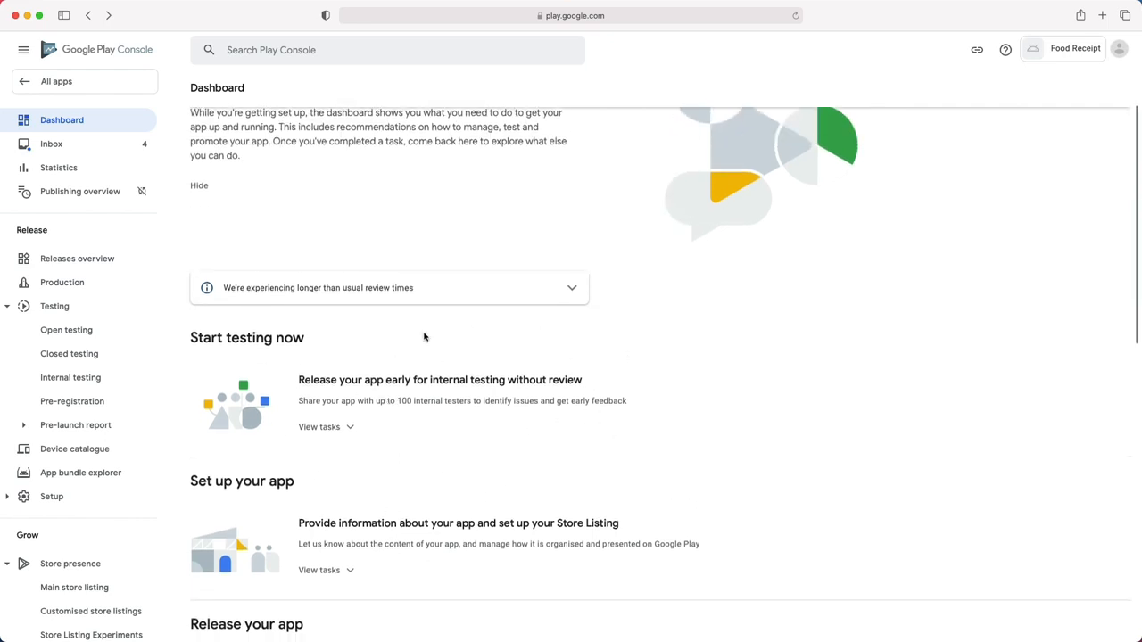
{"action": "scroll", "coordinate": [431, 380], "scroll_direction": "down", "scroll_amount": 1}
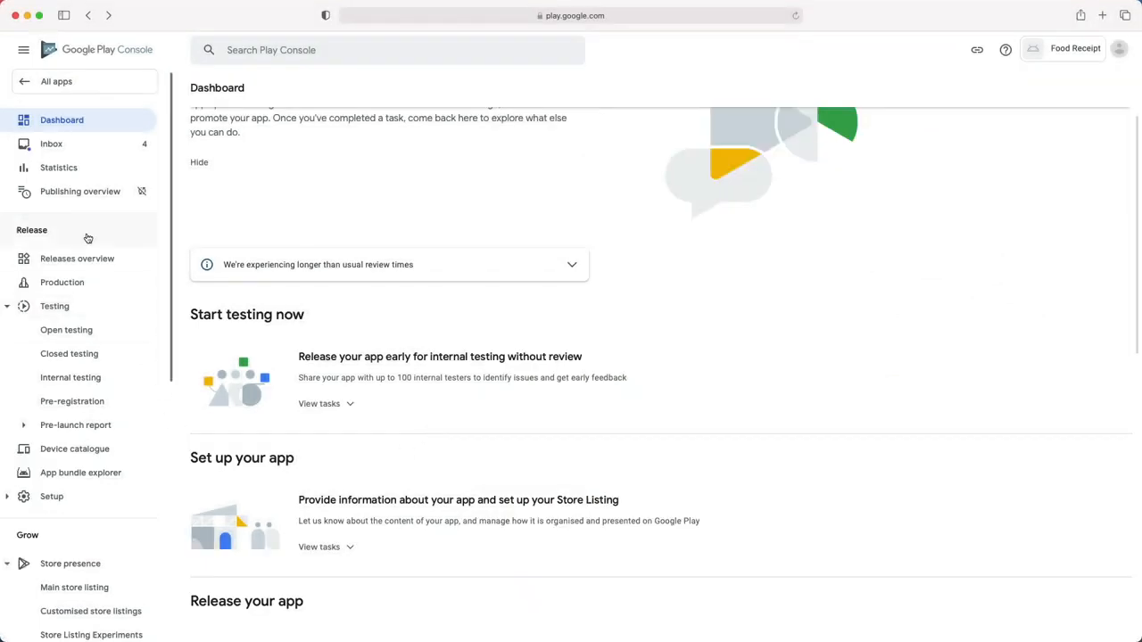
{"action": "scroll", "coordinate": [86, 237], "scroll_direction": "down", "scroll_amount": 2}
{"action": "scroll", "coordinate": [41, 411], "scroll_direction": "down", "scroll_amount": 10}
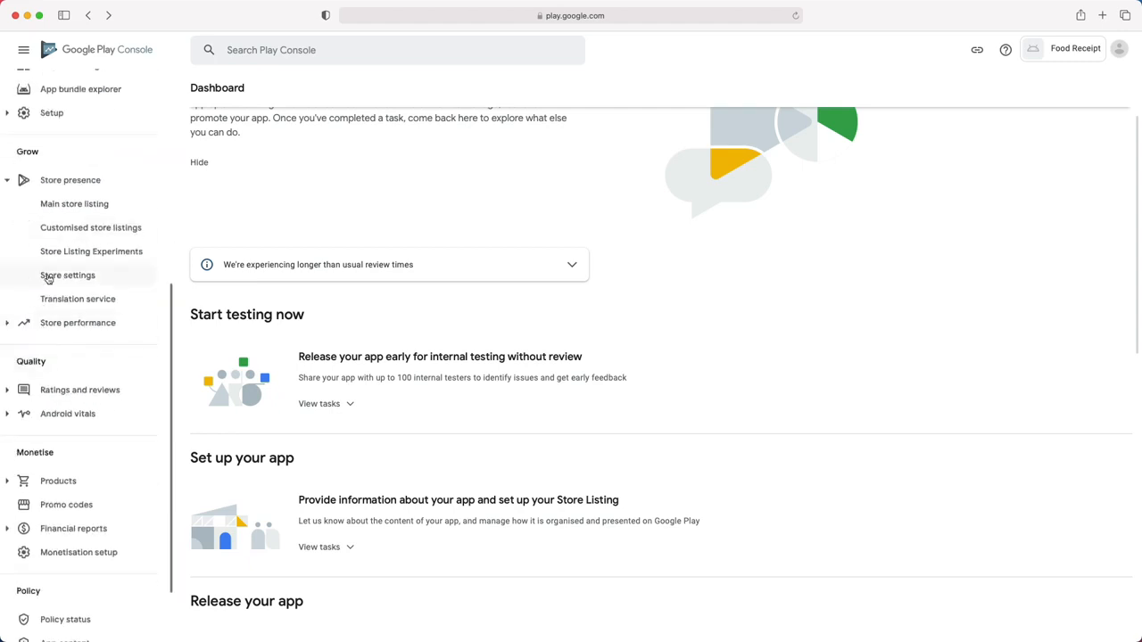
{"action": "scroll", "coordinate": [67, 357], "scroll_direction": "up", "scroll_amount": 11}
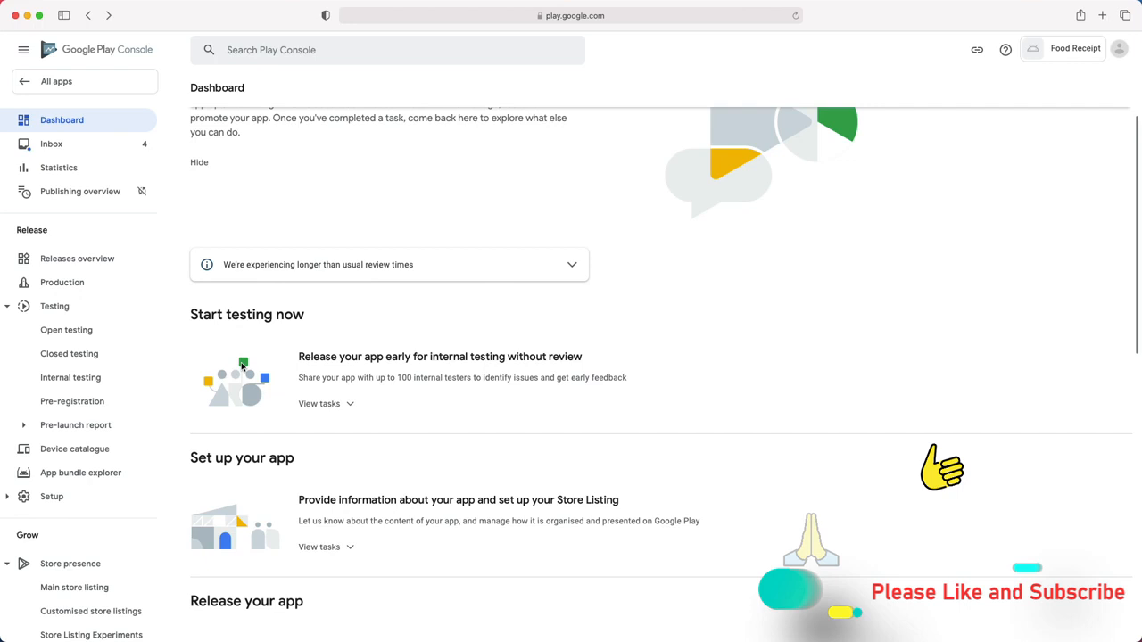
{"action": "scroll", "coordinate": [333, 401], "scroll_direction": "down", "scroll_amount": 4}
{"action": "scroll", "coordinate": [349, 472], "scroll_direction": "down", "scroll_amount": 9}
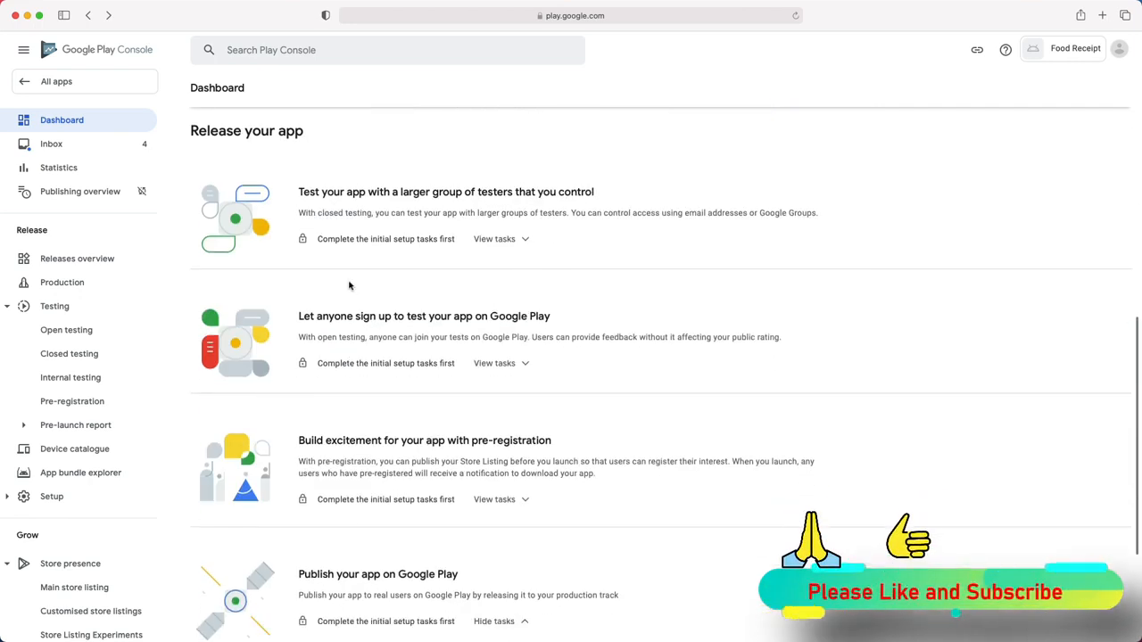
{"action": "scroll", "coordinate": [340, 265], "scroll_direction": "up", "scroll_amount": 5}
{"action": "scroll", "coordinate": [340, 265], "scroll_direction": "up", "scroll_amount": 10}
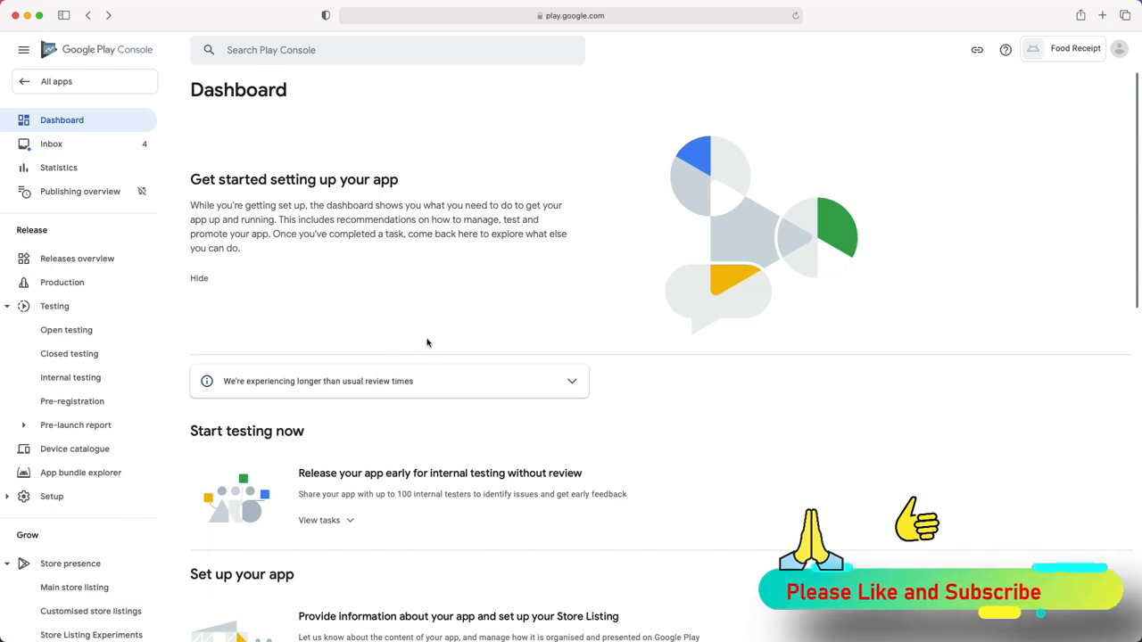
{"action": "scroll", "coordinate": [349, 370], "scroll_direction": "down", "scroll_amount": 5}
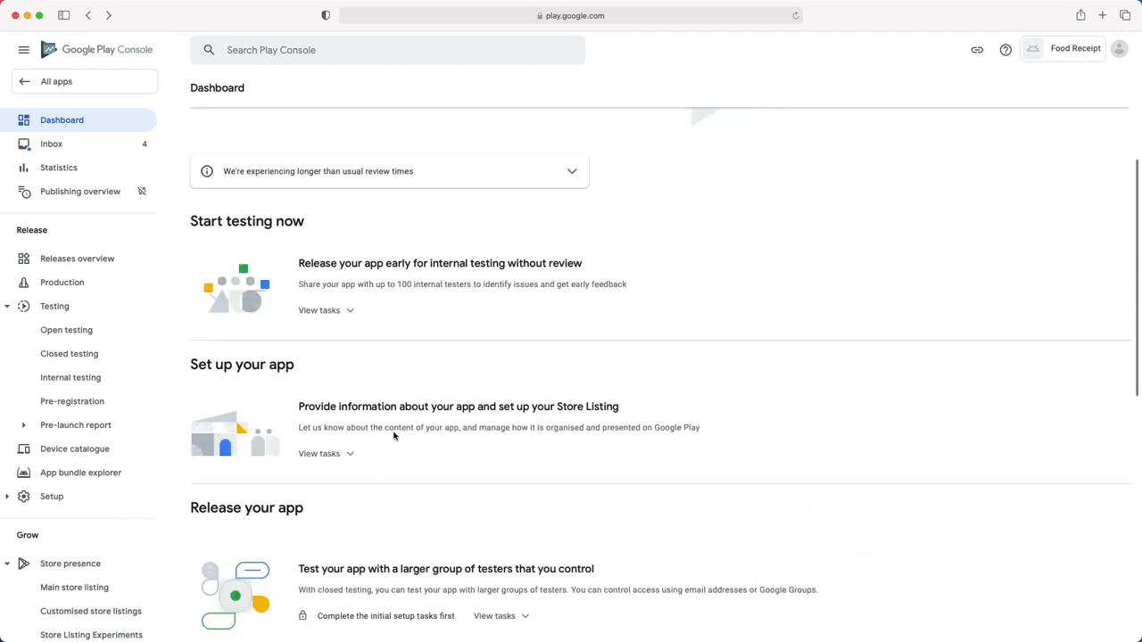
{"action": "scroll", "coordinate": [94, 459], "scroll_direction": "down", "scroll_amount": 10}
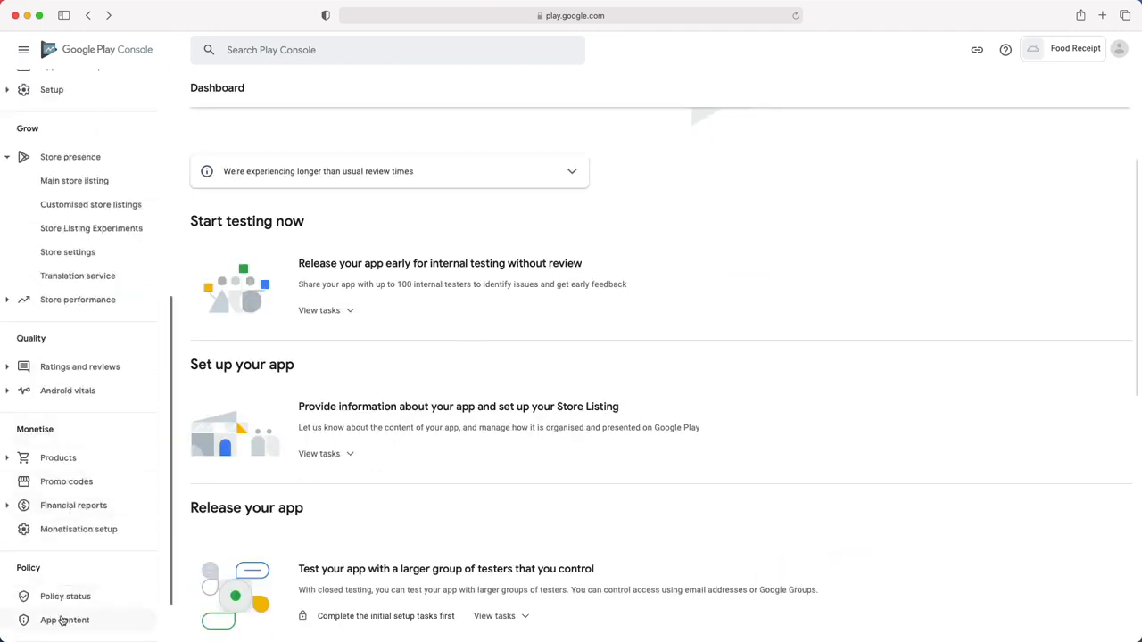
- Go to App content and begin the App access declaration
{"action": "left_click", "coordinate": [62, 622]}
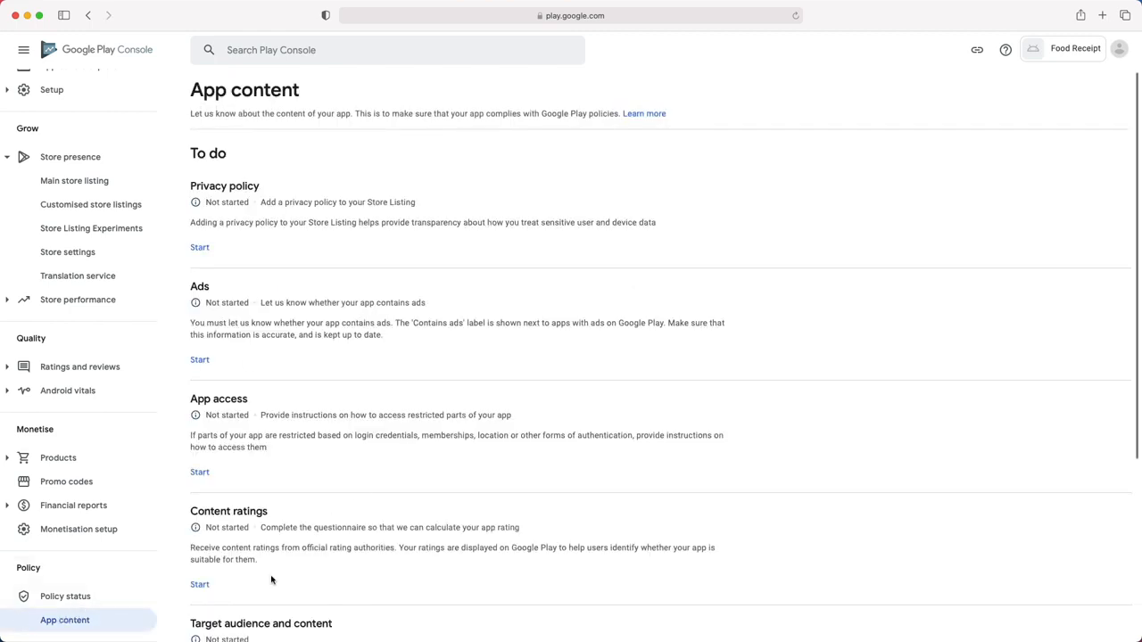
{"action": "scroll", "coordinate": [283, 499], "scroll_direction": "down", "scroll_amount": 2}
{"action": "scroll", "coordinate": [280, 494], "scroll_direction": "up", "scroll_amount": 2}
{"action": "left_click_drag", "start_coordinate": [191, 187], "coordinate": [258, 185]}
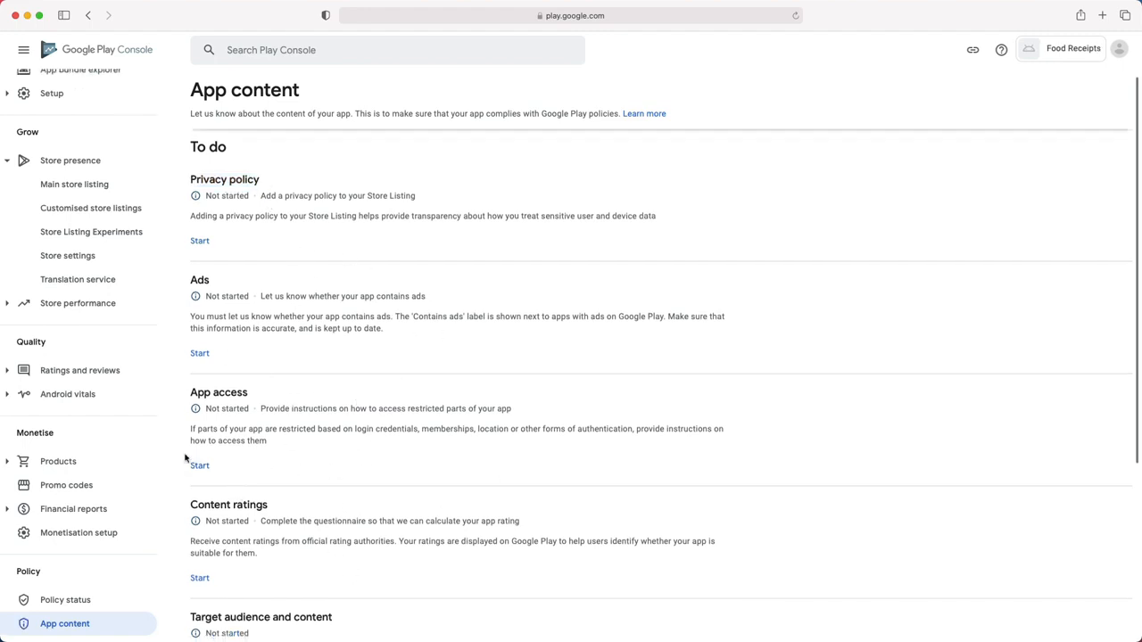
{"action": "left_click", "coordinate": [201, 465]}
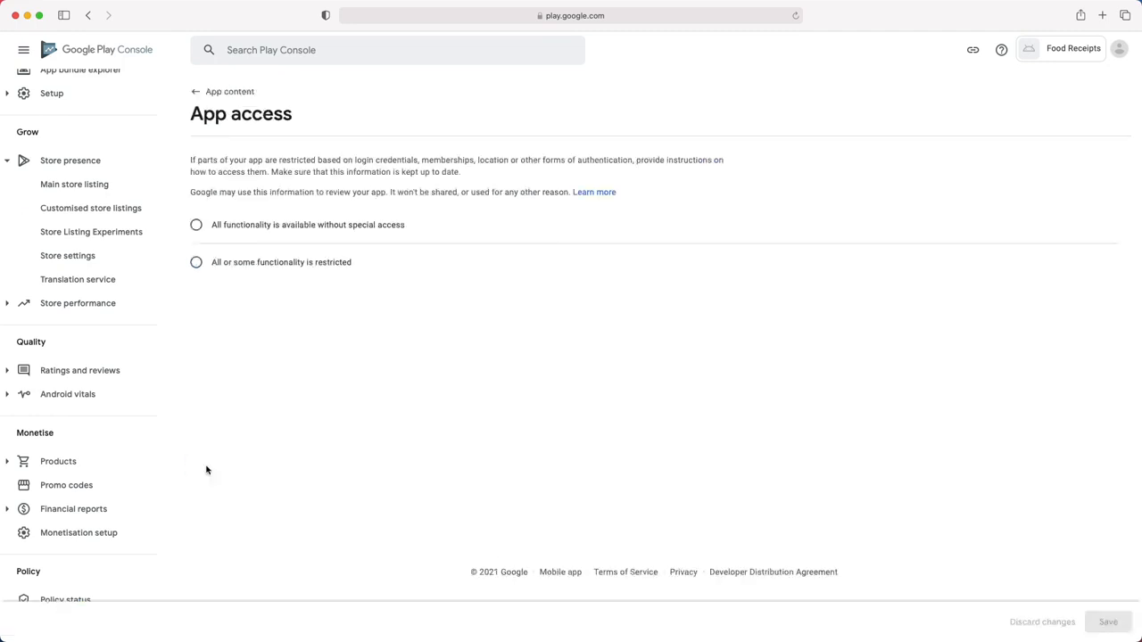
{"action": "key", "text": "super+equal"}
{"action": "key", "text": "super+equal"}
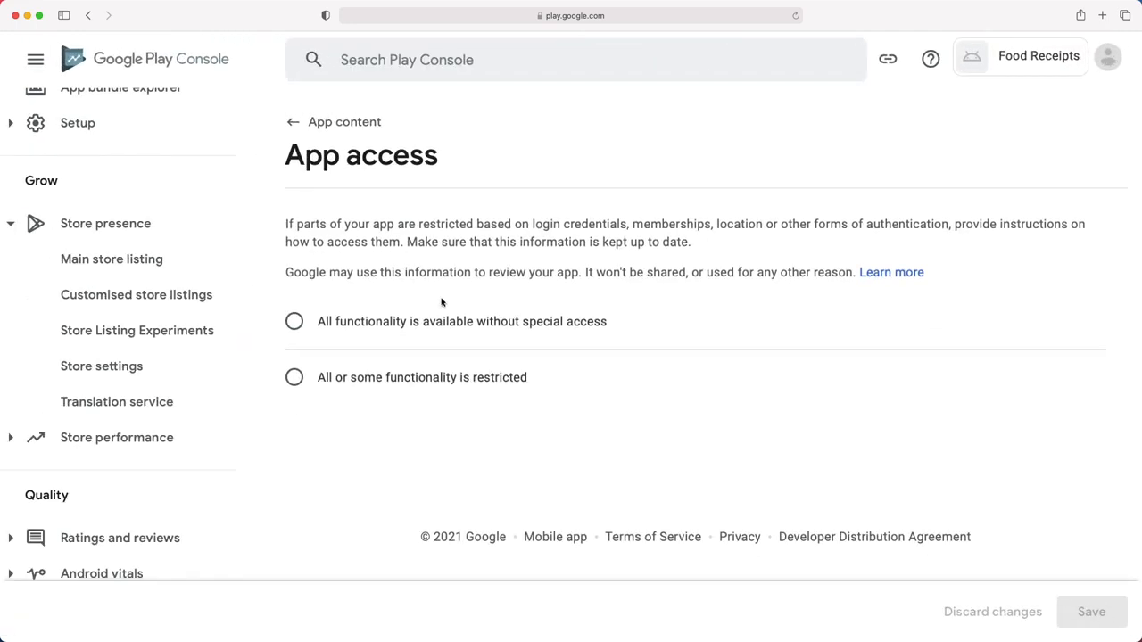
{"action": "key", "text": "super+minus"}
{"action": "left_click_drag", "start_coordinate": [403, 194], "coordinate": [847, 195]}
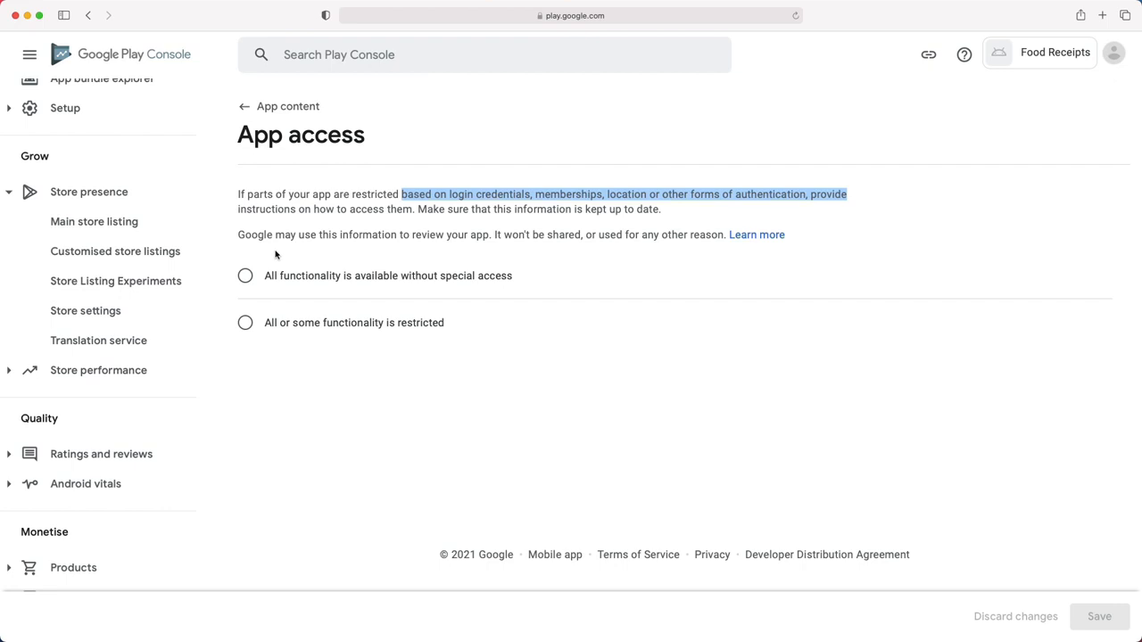
- Choose 'All functionality is available without special access', save, and return to App content
{"action": "left_click", "coordinate": [246, 323]}
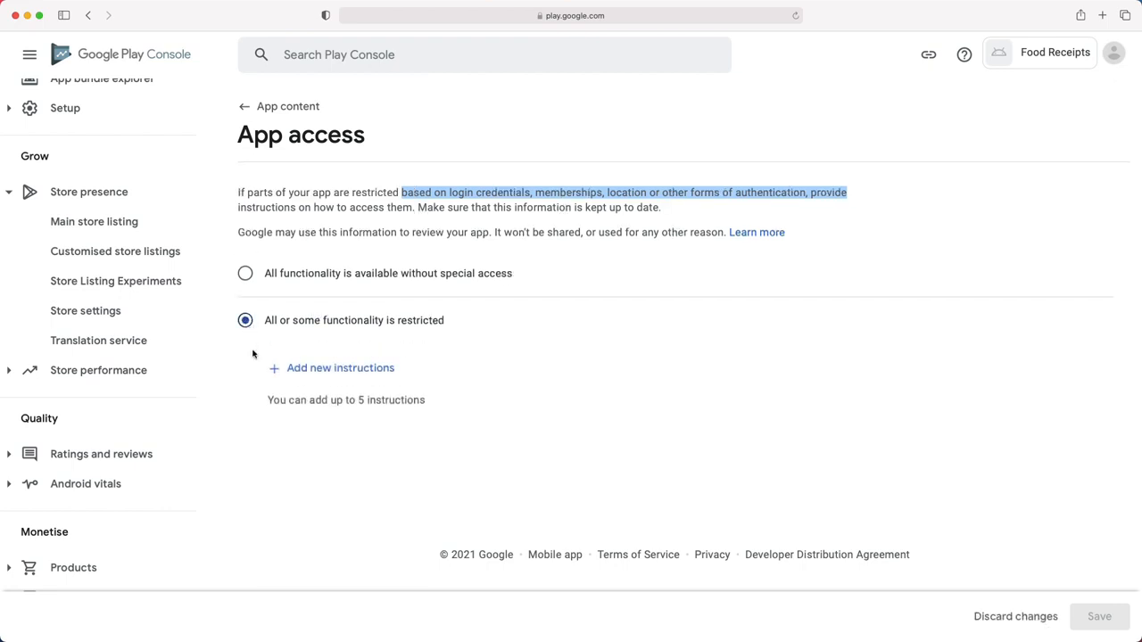
{"action": "left_click", "coordinate": [326, 373]}
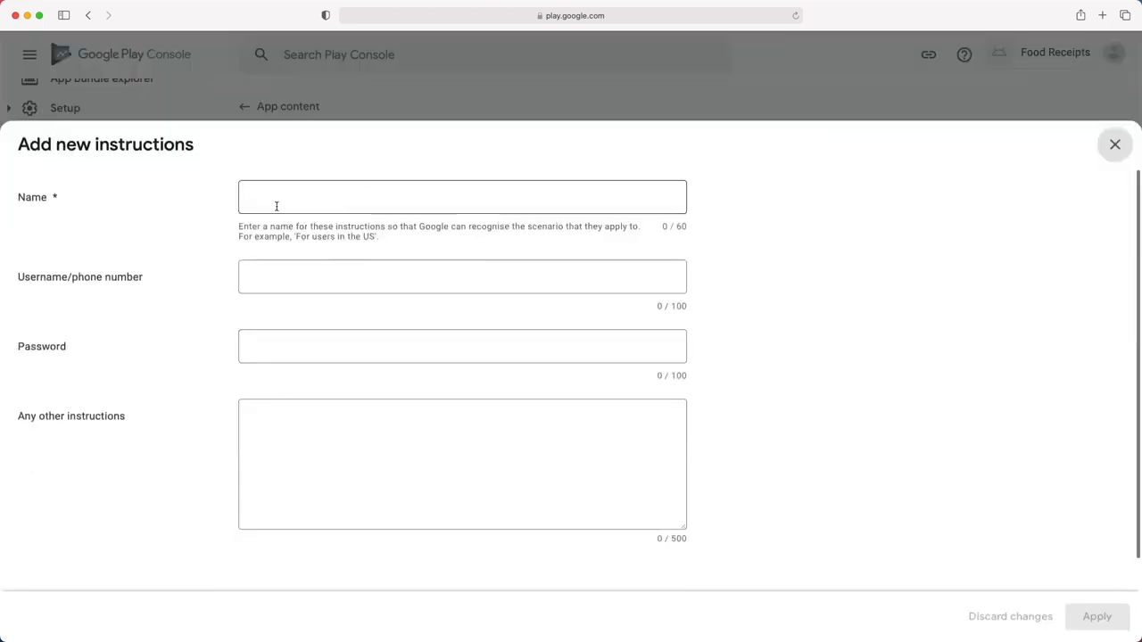
{"action": "left_click", "coordinate": [1114, 145]}
{"action": "left_click", "coordinate": [282, 275]}
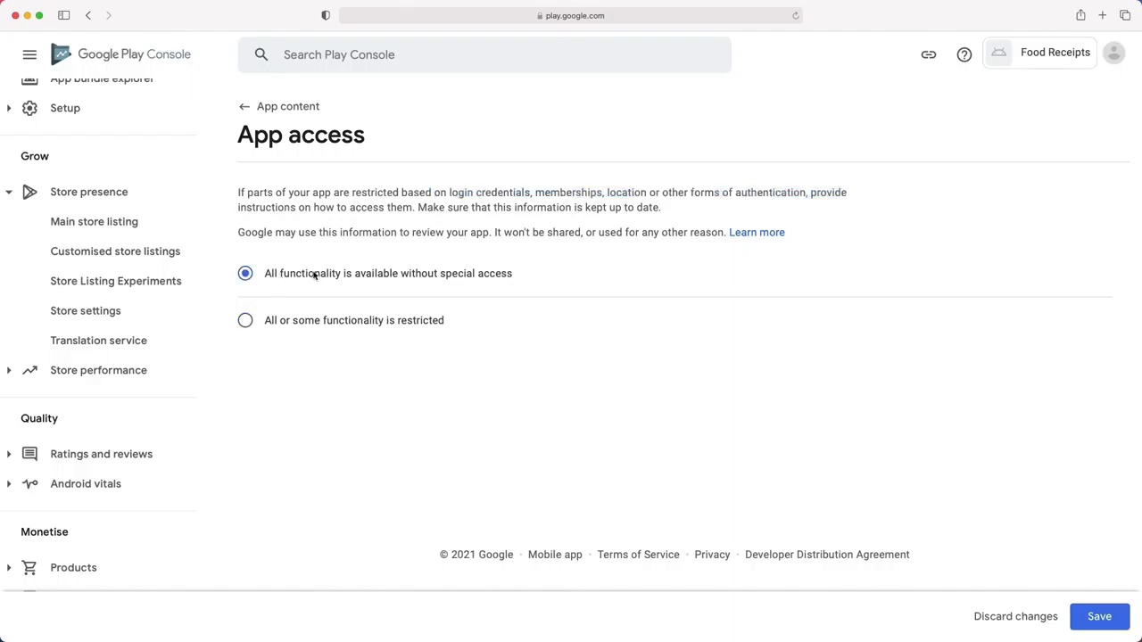
{"action": "left_click", "coordinate": [1074, 607]}
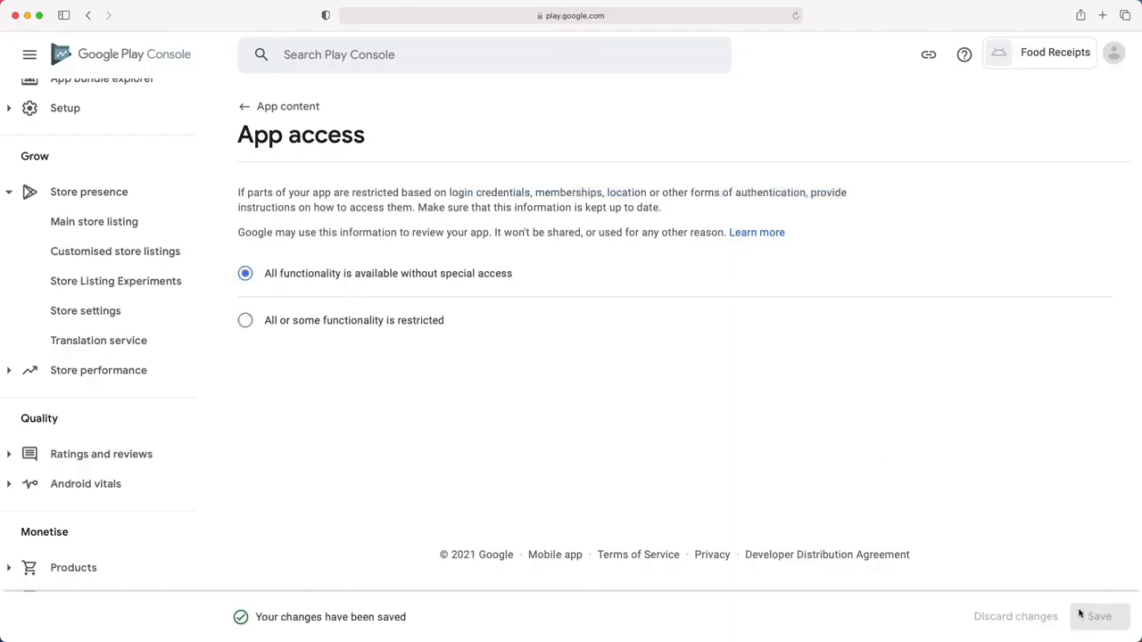
{"action": "left_click", "coordinate": [282, 111]}
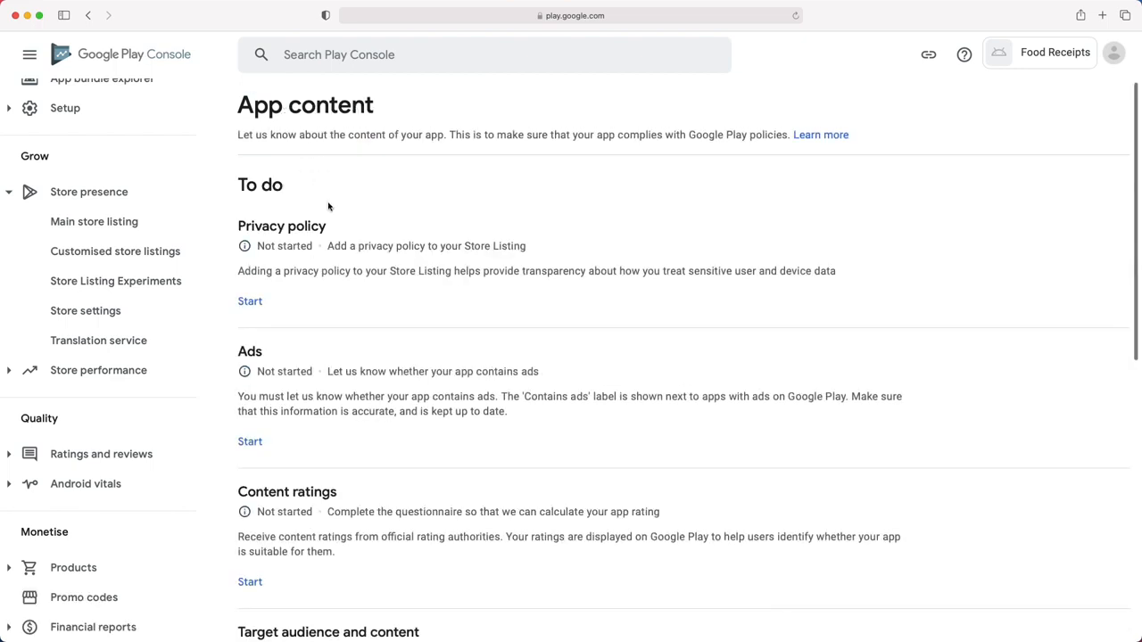
- Set the Ads declaration to 'No, my app does not contain ads', save, and go back
{"action": "scroll", "coordinate": [267, 241], "scroll_direction": "down", "scroll_amount": 1}
{"action": "left_click", "coordinate": [252, 427]}
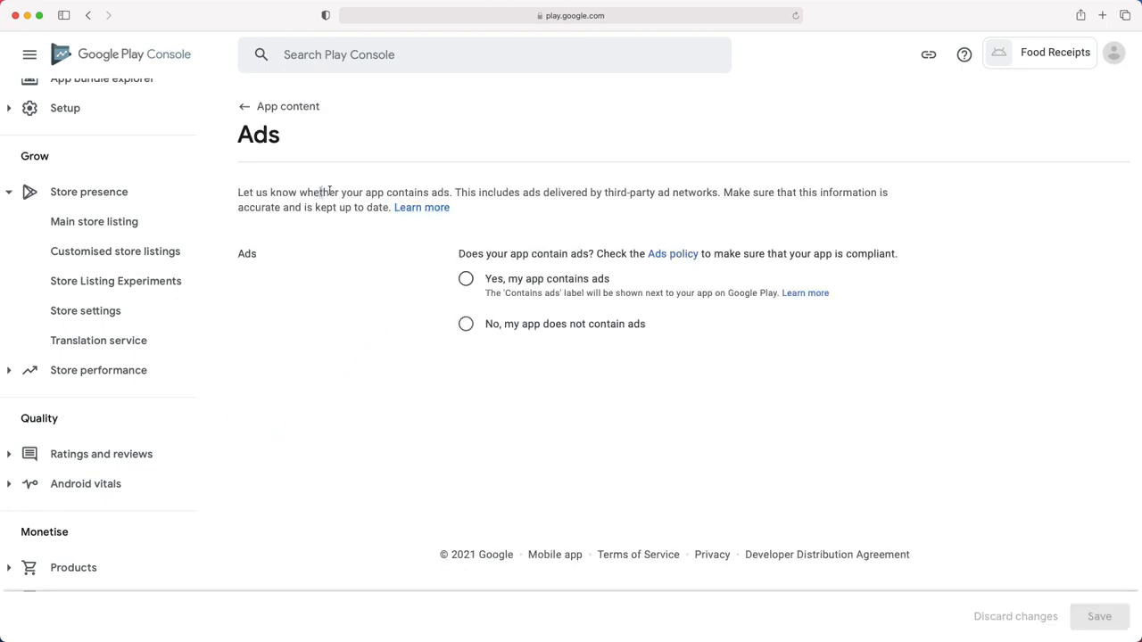
{"action": "left_click_drag", "start_coordinate": [328, 192], "coordinate": [454, 191]}
{"action": "left_click_drag", "start_coordinate": [485, 293], "coordinate": [775, 295]}
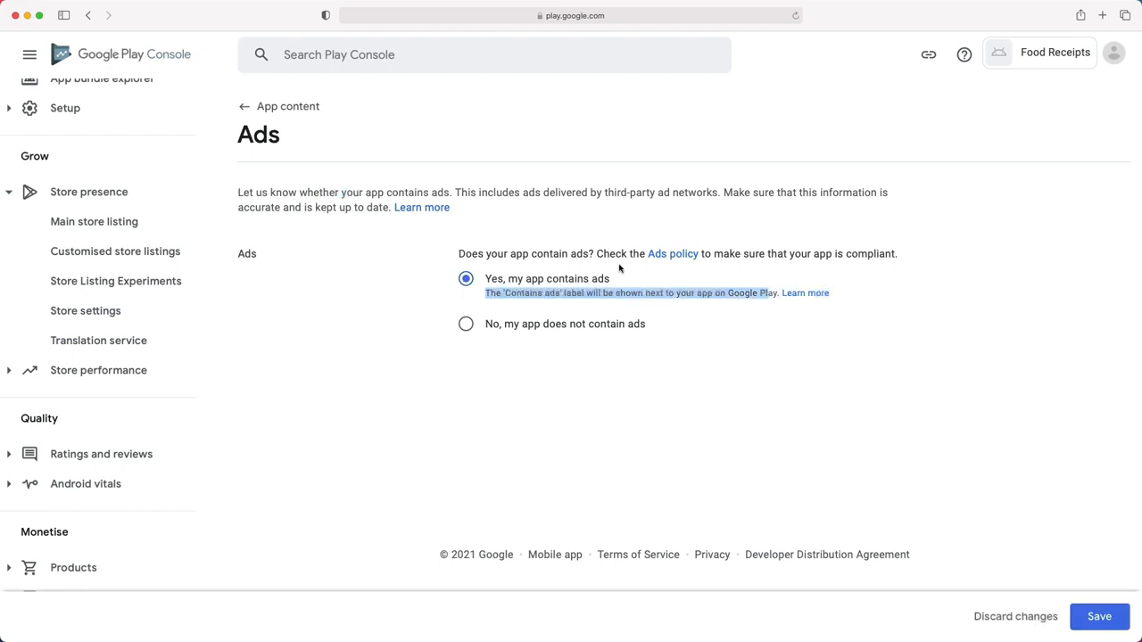
{"action": "left_click", "coordinate": [465, 324]}
{"action": "left_click", "coordinate": [1096, 617]}
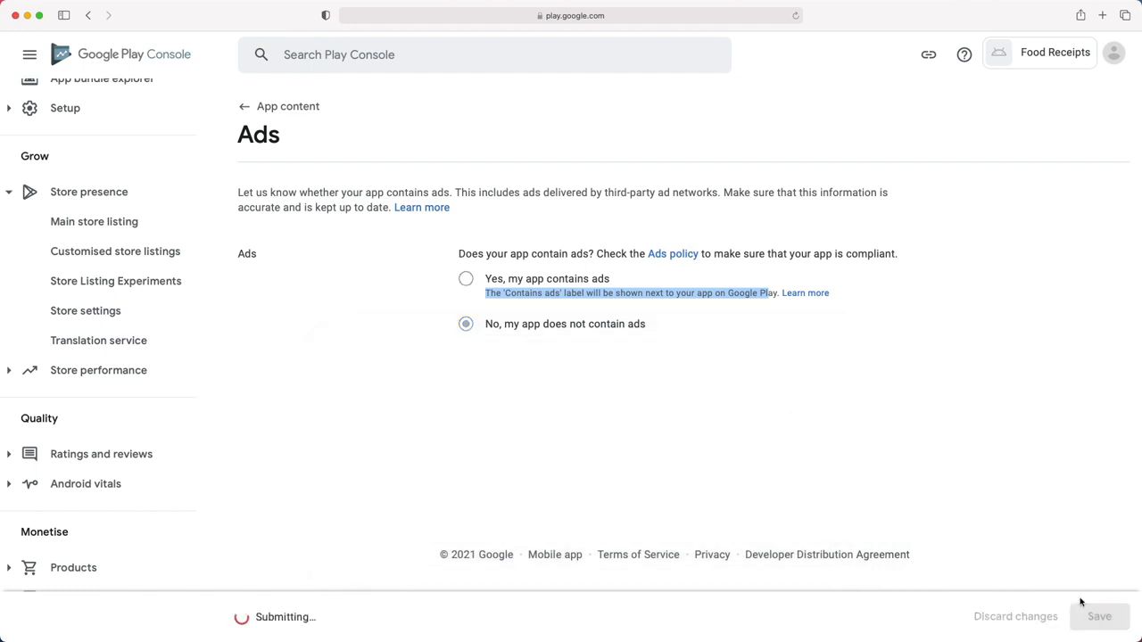
{"action": "left_click", "coordinate": [298, 107]}
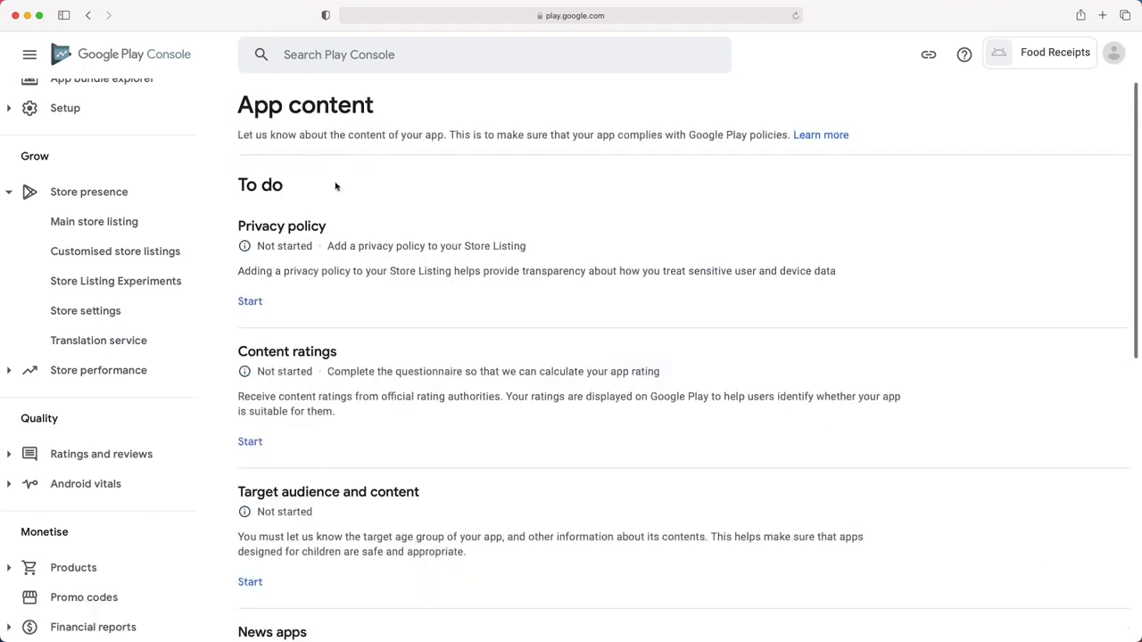
- Start the Content ratings questionnaire with the contact e-mail and category Reference, News or Educational
{"action": "left_click", "coordinate": [254, 441]}
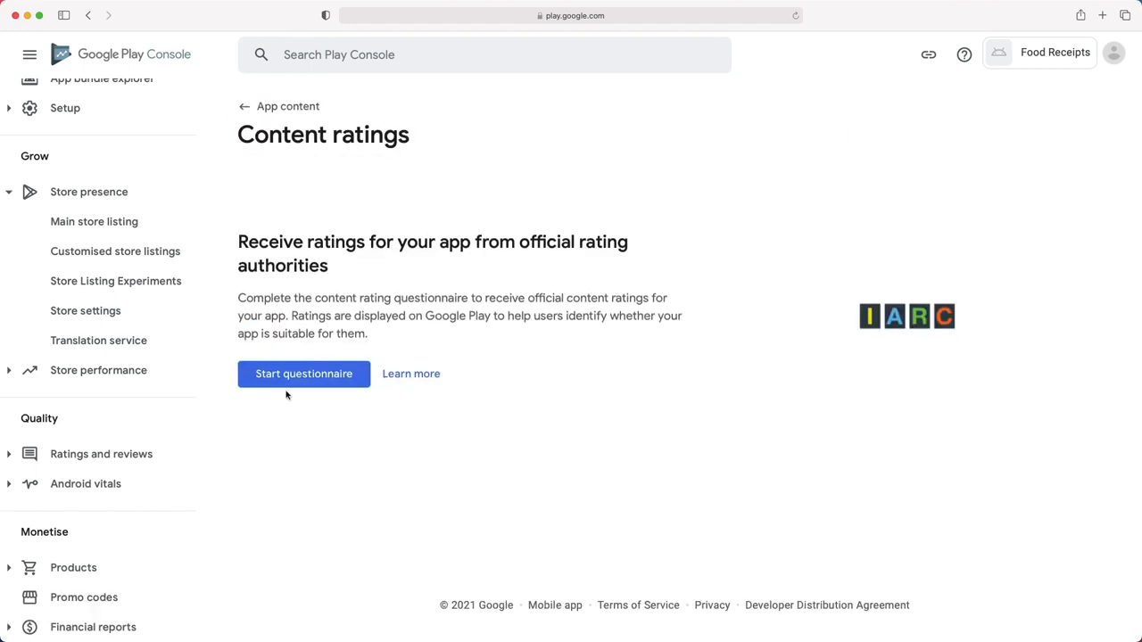
{"action": "left_click_drag", "start_coordinate": [294, 298], "coordinate": [553, 298]}
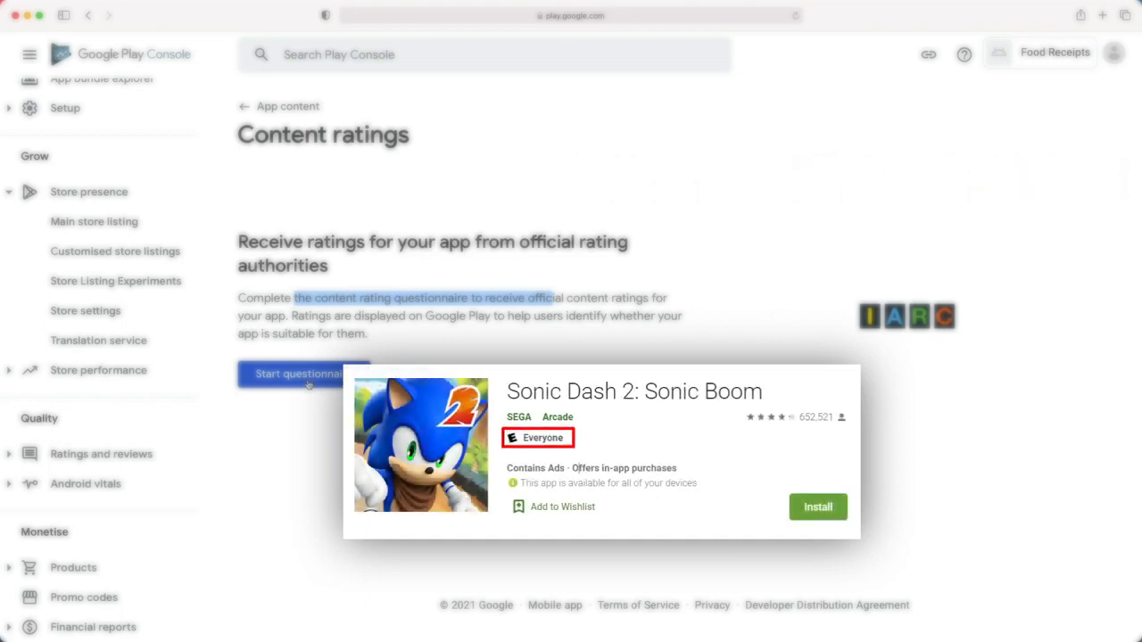
{"action": "left_click", "coordinate": [308, 376]}
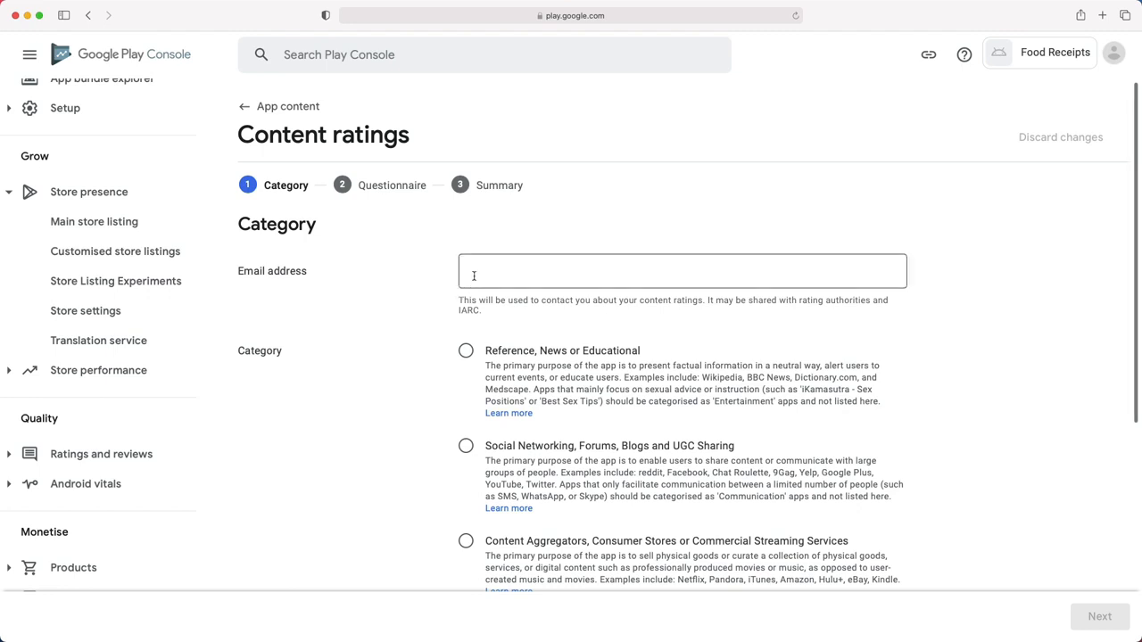
{"action": "left_click", "coordinate": [474, 276]}
{"action": "key", "text": "super+v"}
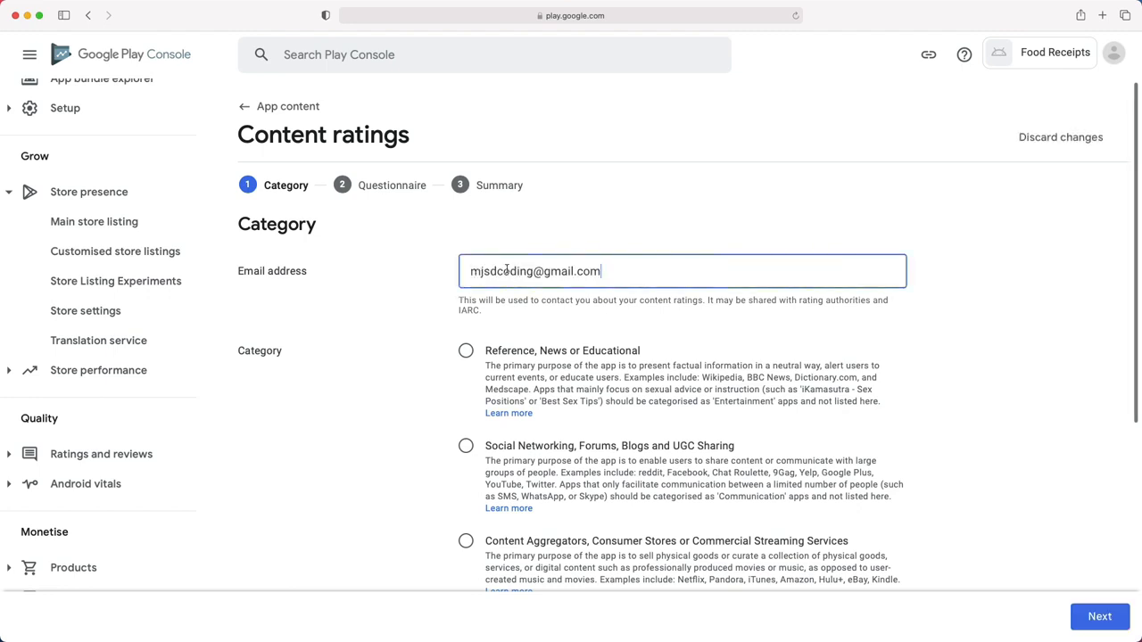
{"action": "scroll", "coordinate": [500, 337], "scroll_direction": "down", "scroll_amount": 4}
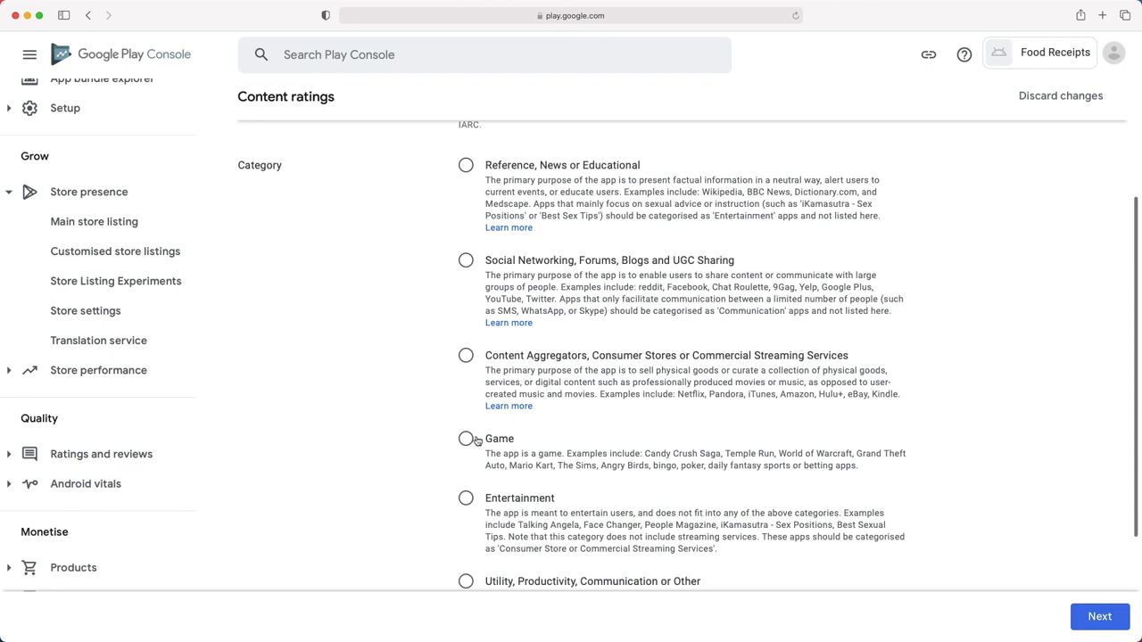
{"action": "left_click", "coordinate": [465, 184]}
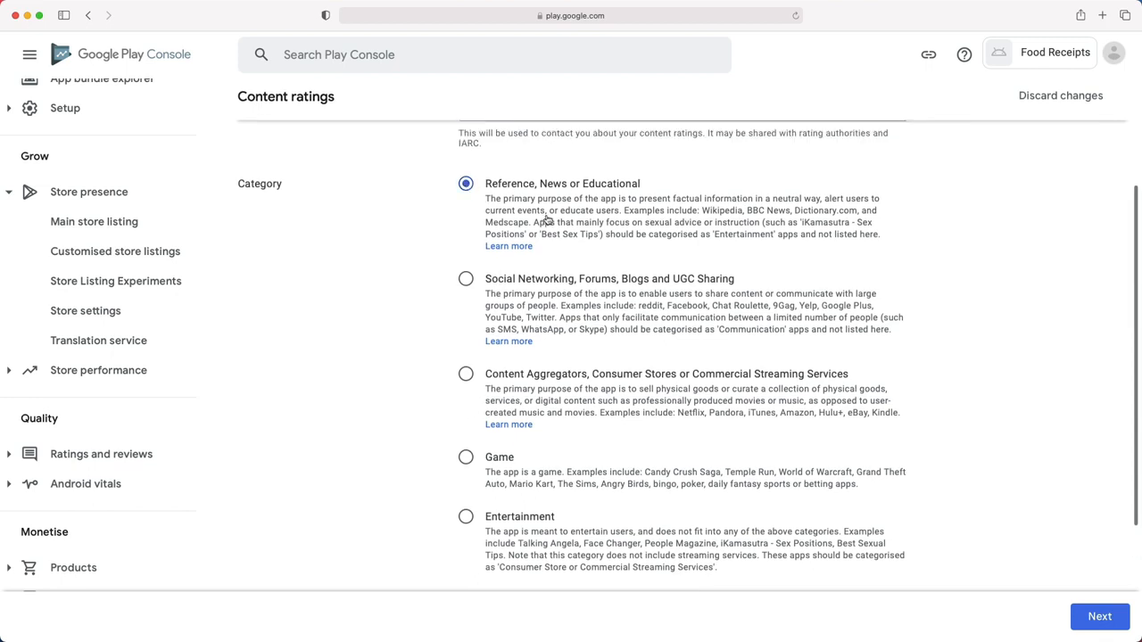
{"action": "left_click", "coordinate": [1099, 616]}
- Answer No to violence, sexual content, language, drugs, user interaction, location sharing and digital purchases
{"action": "scroll", "coordinate": [311, 359], "scroll_direction": "down", "scroll_amount": 2}
{"action": "left_click", "coordinate": [305, 268]}
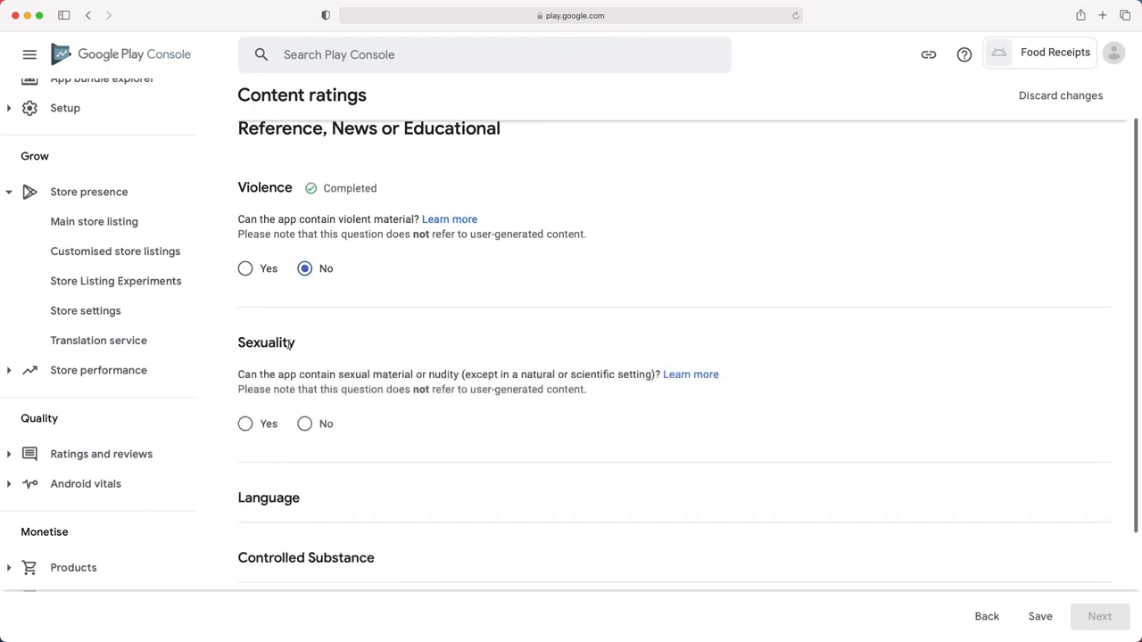
{"action": "left_click", "coordinate": [306, 425]}
{"action": "scroll", "coordinate": [298, 426], "scroll_direction": "down", "scroll_amount": 2}
{"action": "left_click", "coordinate": [306, 491]}
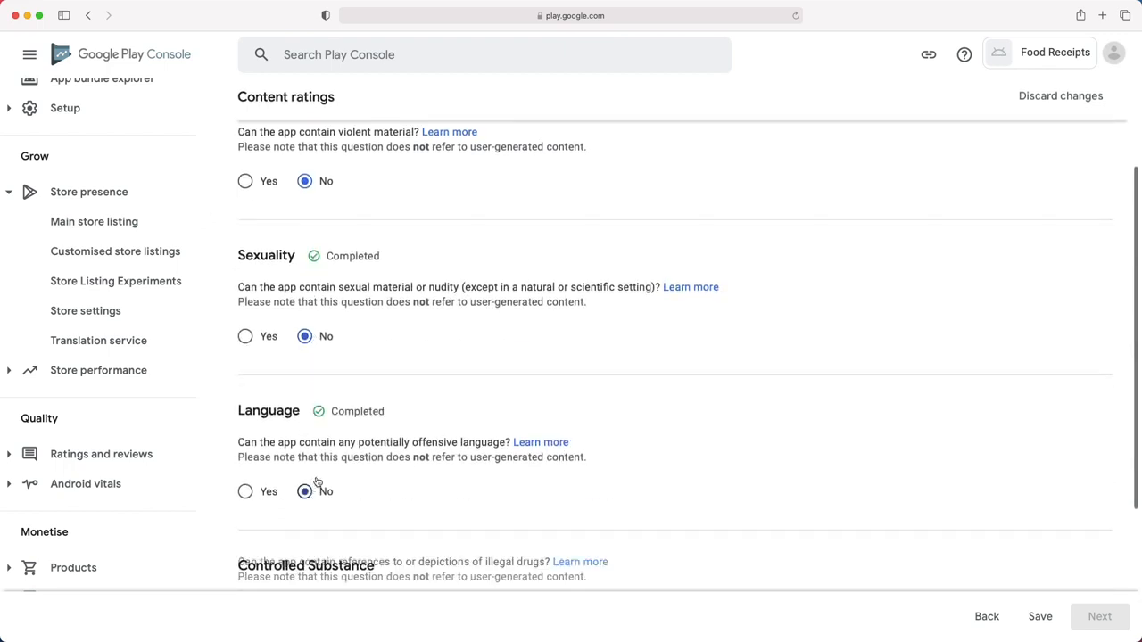
{"action": "scroll", "coordinate": [321, 446], "scroll_direction": "down", "scroll_amount": 4}
{"action": "left_click", "coordinate": [306, 449]}
{"action": "scroll", "coordinate": [311, 451], "scroll_direction": "down", "scroll_amount": 3}
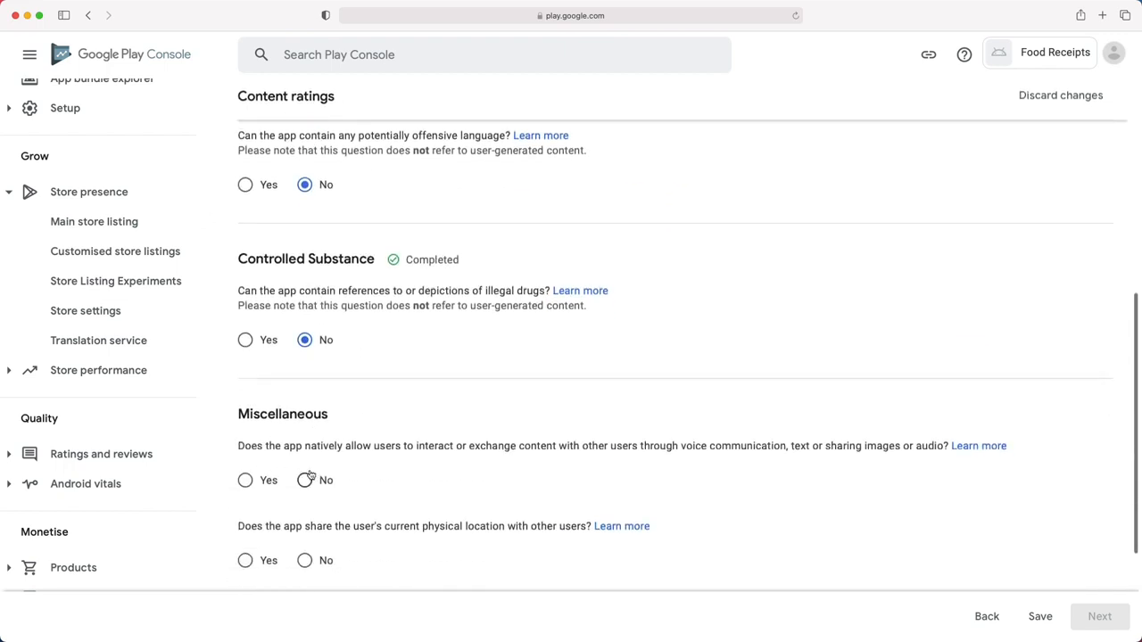
{"action": "left_click", "coordinate": [309, 476]}
{"action": "scroll", "coordinate": [307, 500], "scroll_direction": "down", "scroll_amount": 1}
{"action": "left_click", "coordinate": [306, 531]}
{"action": "scroll", "coordinate": [312, 517], "scroll_direction": "down", "scroll_amount": 2}
{"action": "left_click", "coordinate": [307, 538]}
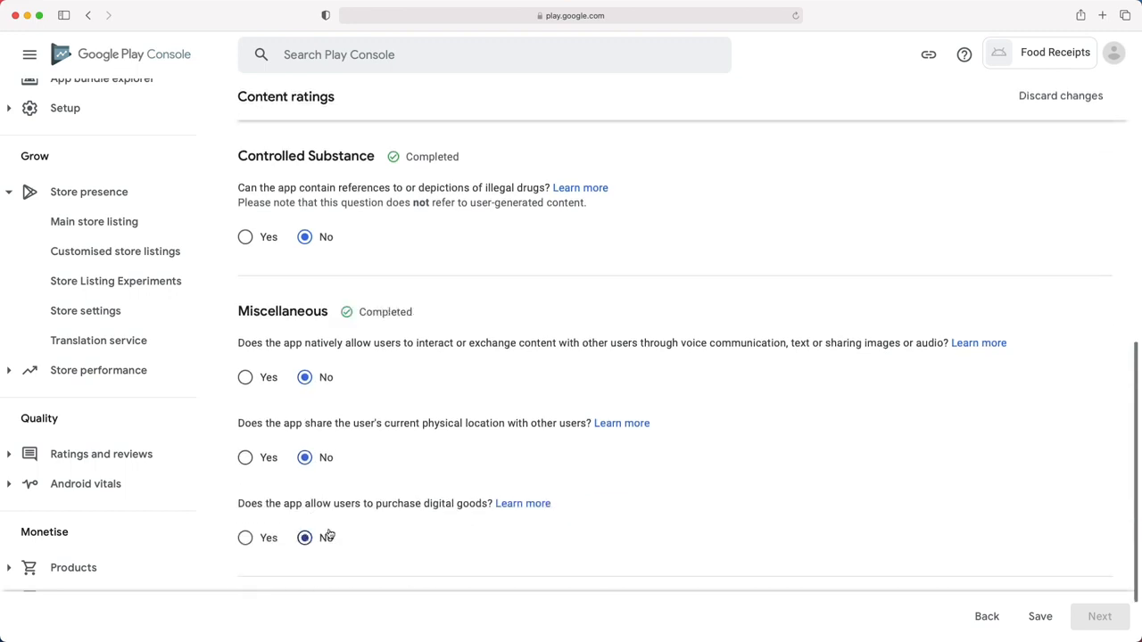
{"action": "scroll", "coordinate": [558, 457], "scroll_direction": "up", "scroll_amount": 10}
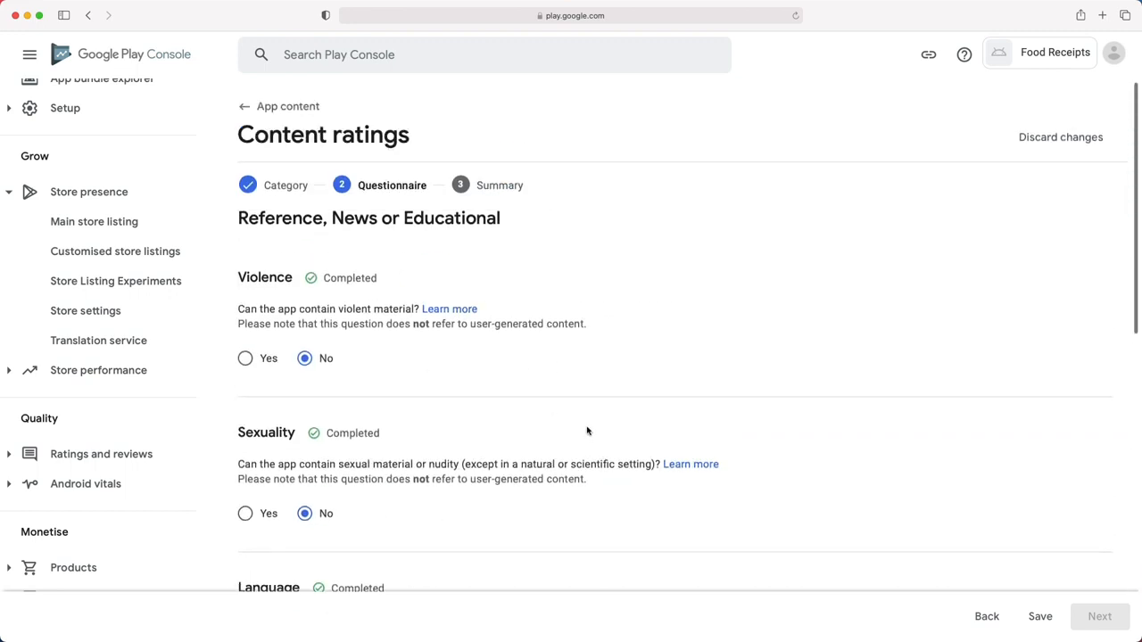
- Save the answers, submit the content ratings, and return to App content
{"action": "left_click", "coordinate": [1052, 616]}
{"action": "left_click", "coordinate": [1099, 616]}
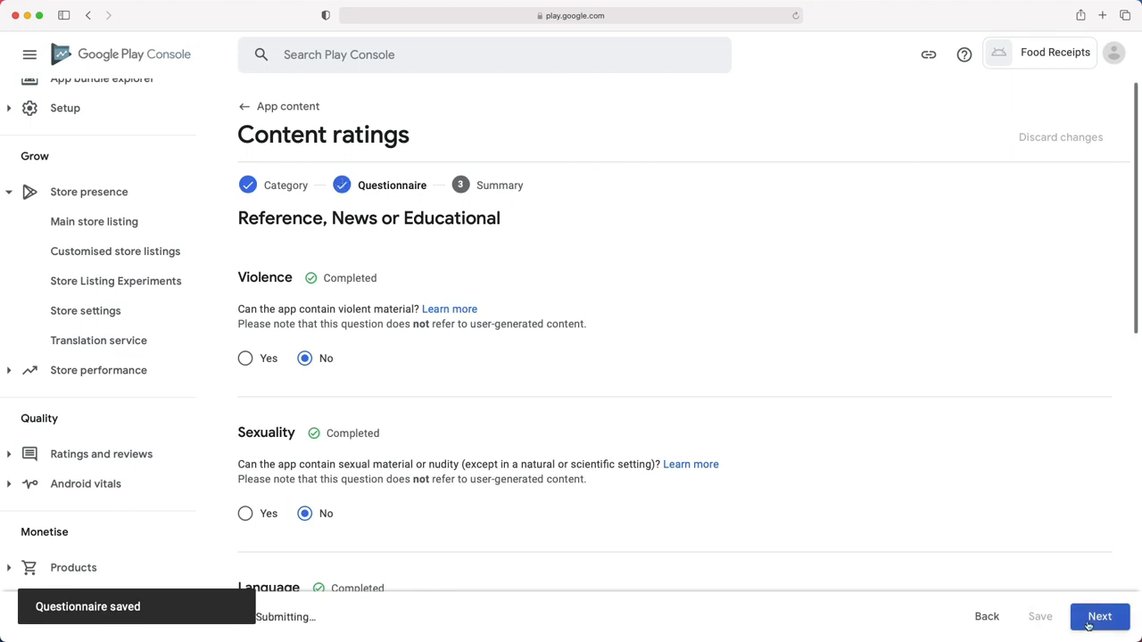
{"action": "scroll", "coordinate": [383, 355], "scroll_direction": "down", "scroll_amount": 10}
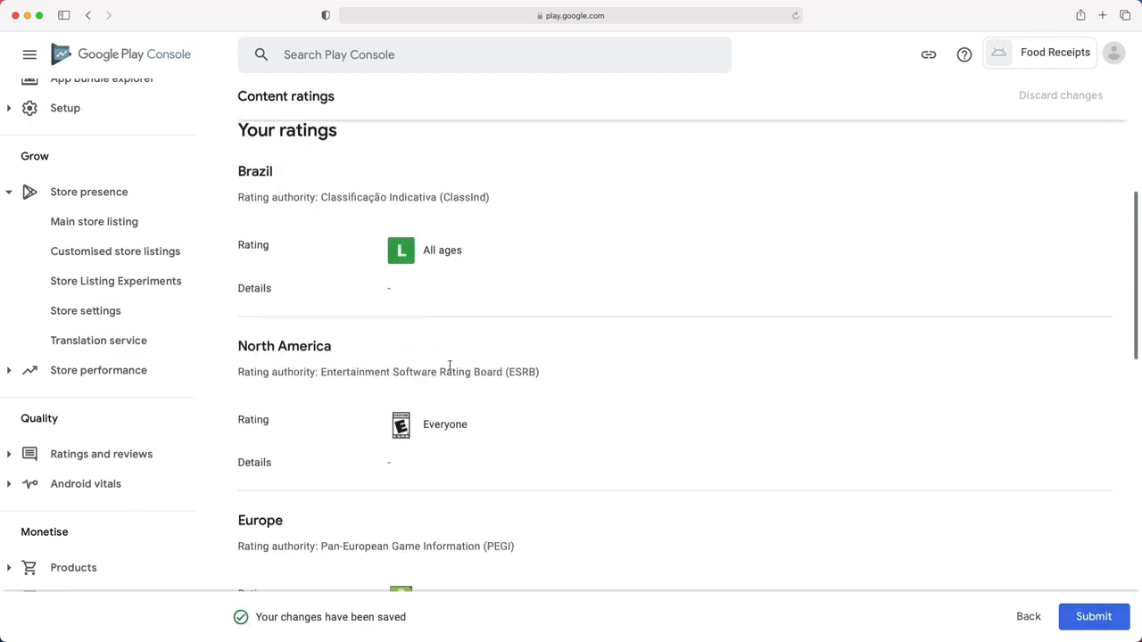
{"action": "scroll", "coordinate": [352, 354], "scroll_direction": "down", "scroll_amount": 6}
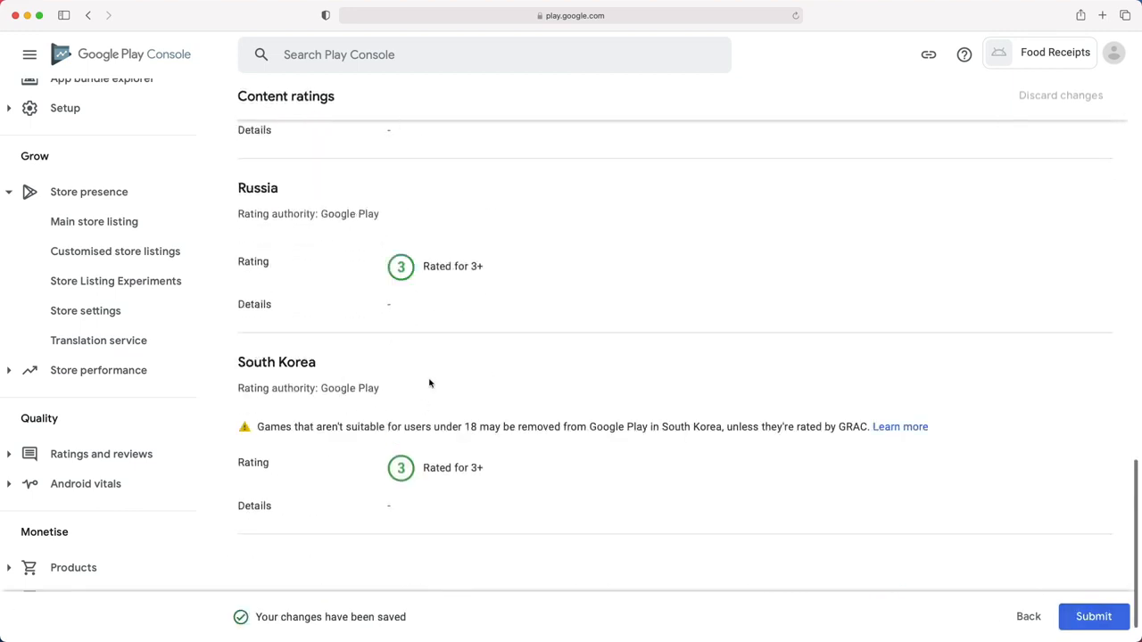
{"action": "left_click", "coordinate": [1083, 619]}
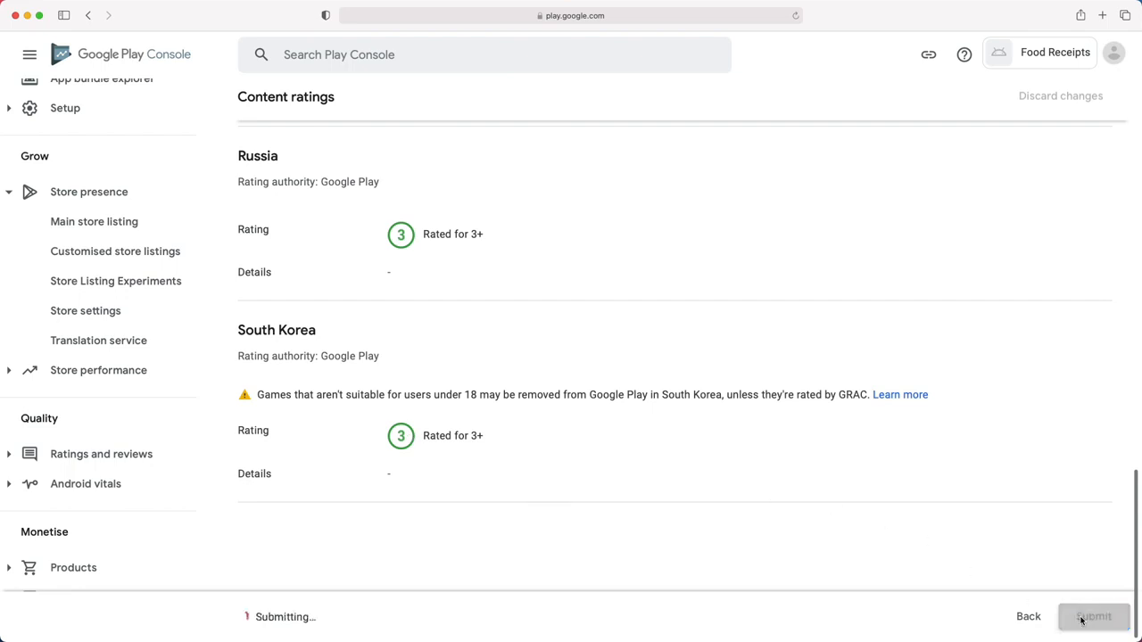
{"action": "left_click", "coordinate": [284, 107]}
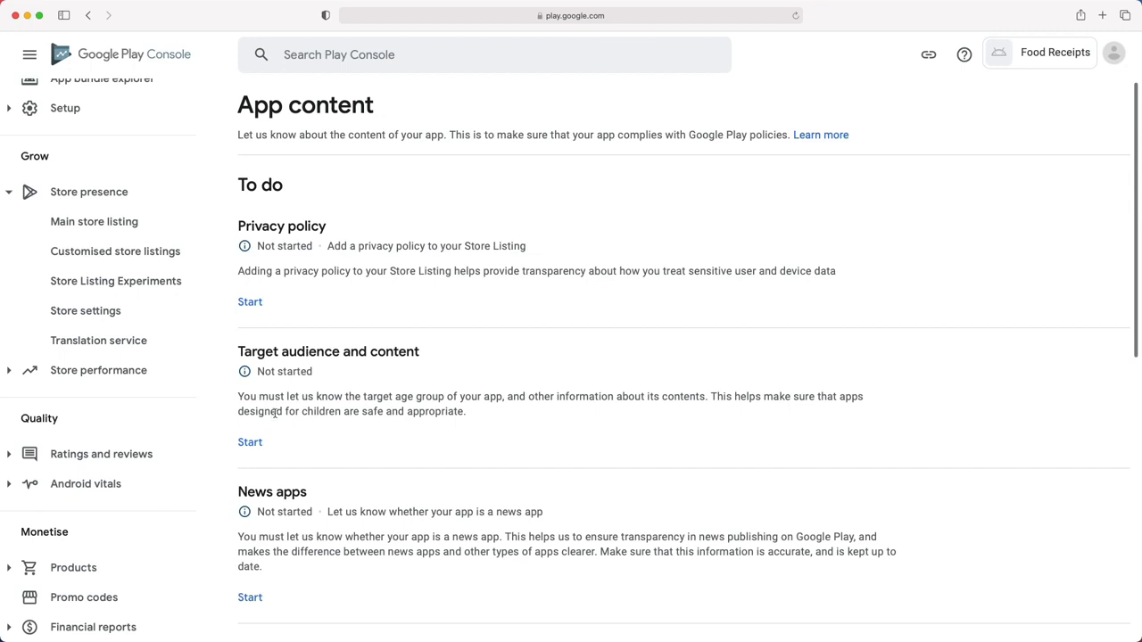
- Select the 13-15, 16-17 and 18 and over target age groups
{"action": "left_click", "coordinate": [252, 446]}
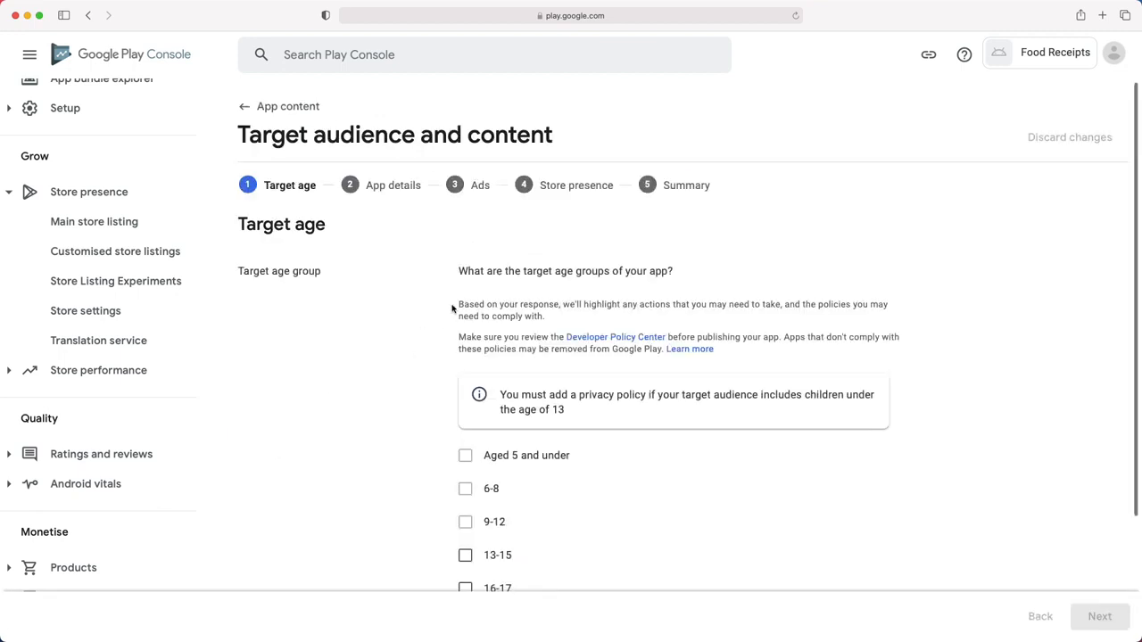
{"action": "left_click_drag", "start_coordinate": [458, 274], "coordinate": [681, 273]}
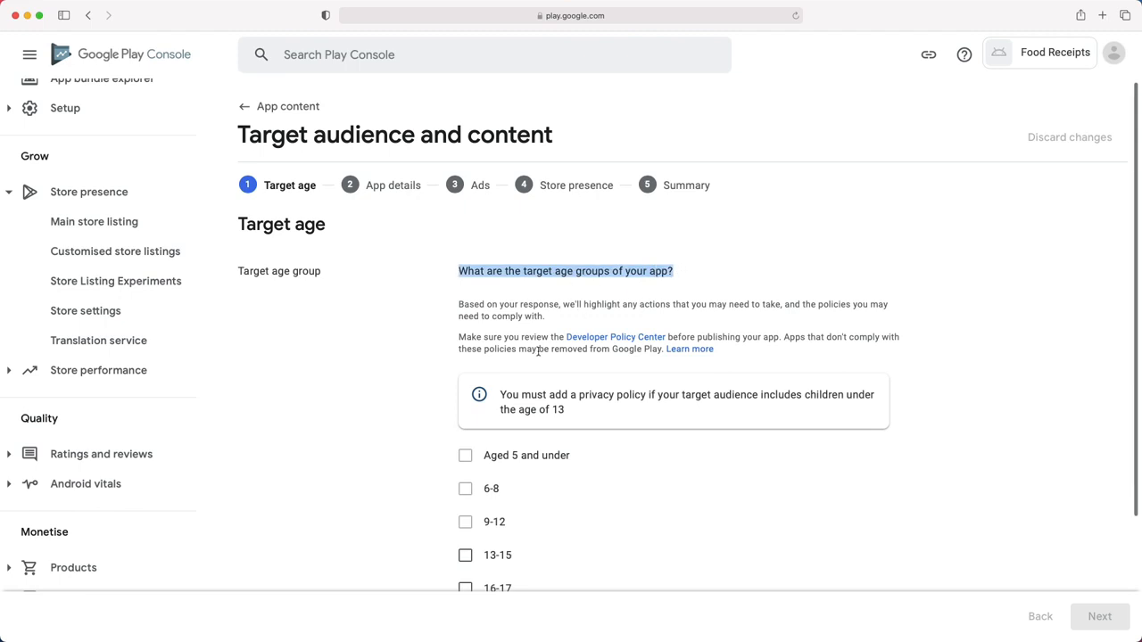
{"action": "scroll", "coordinate": [538, 350], "scroll_direction": "down", "scroll_amount": 1}
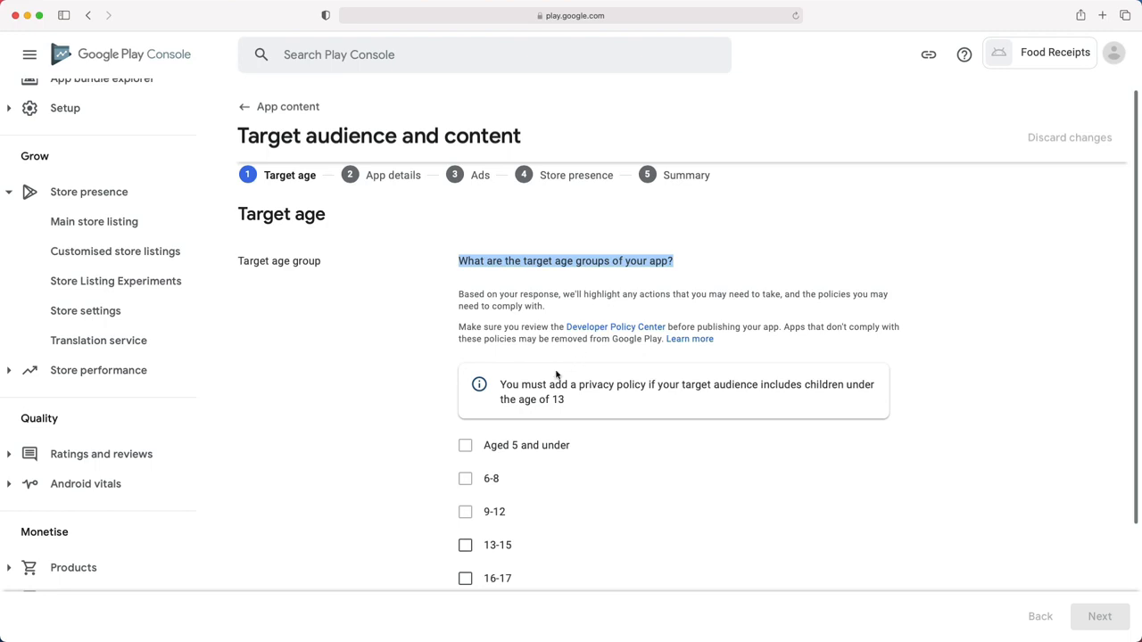
{"action": "left_click_drag", "start_coordinate": [501, 384], "coordinate": [589, 397]}
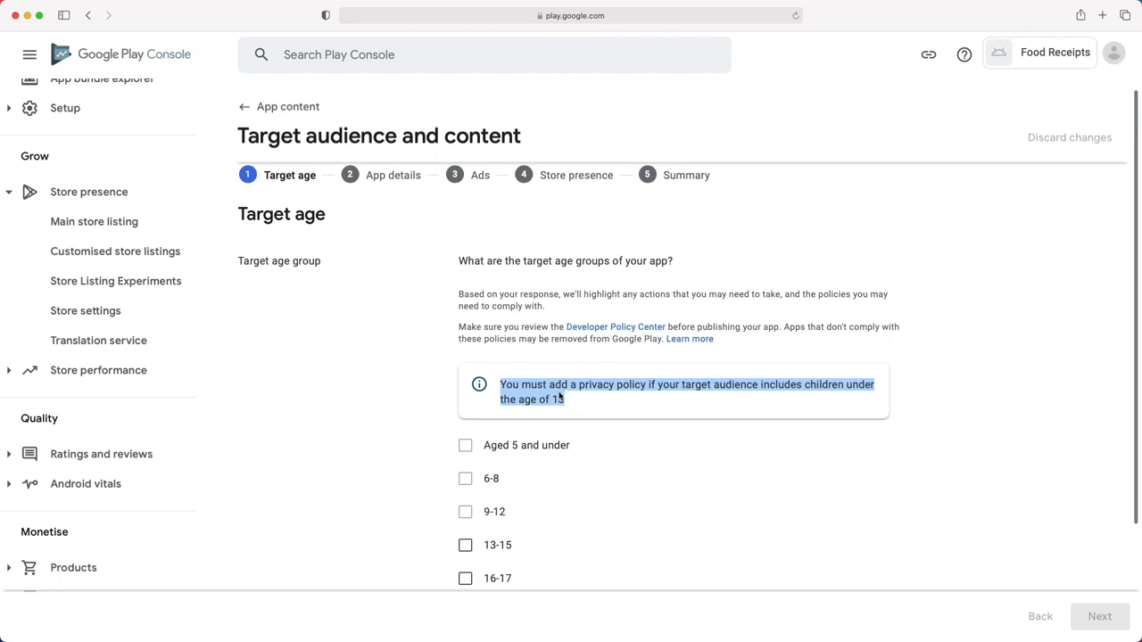
{"action": "left_click", "coordinate": [465, 545]}
{"action": "scroll", "coordinate": [465, 535], "scroll_direction": "down", "scroll_amount": 2}
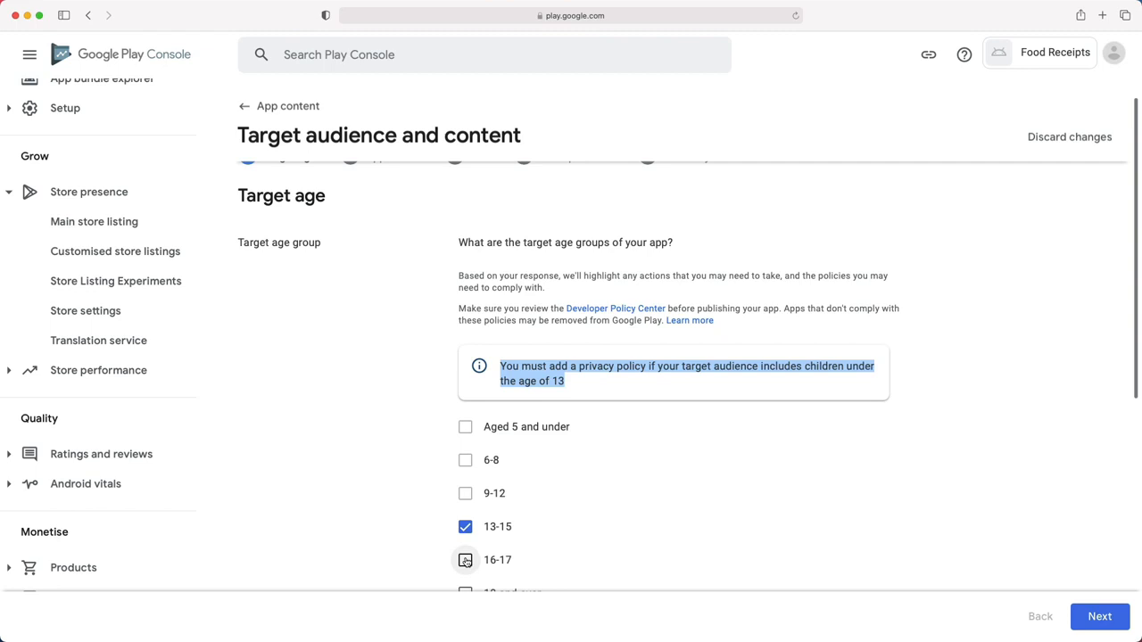
{"action": "left_click", "coordinate": [465, 544]}
{"action": "left_click", "coordinate": [464, 573]}
{"action": "scroll", "coordinate": [544, 535], "scroll_direction": "down", "scroll_amount": 1}
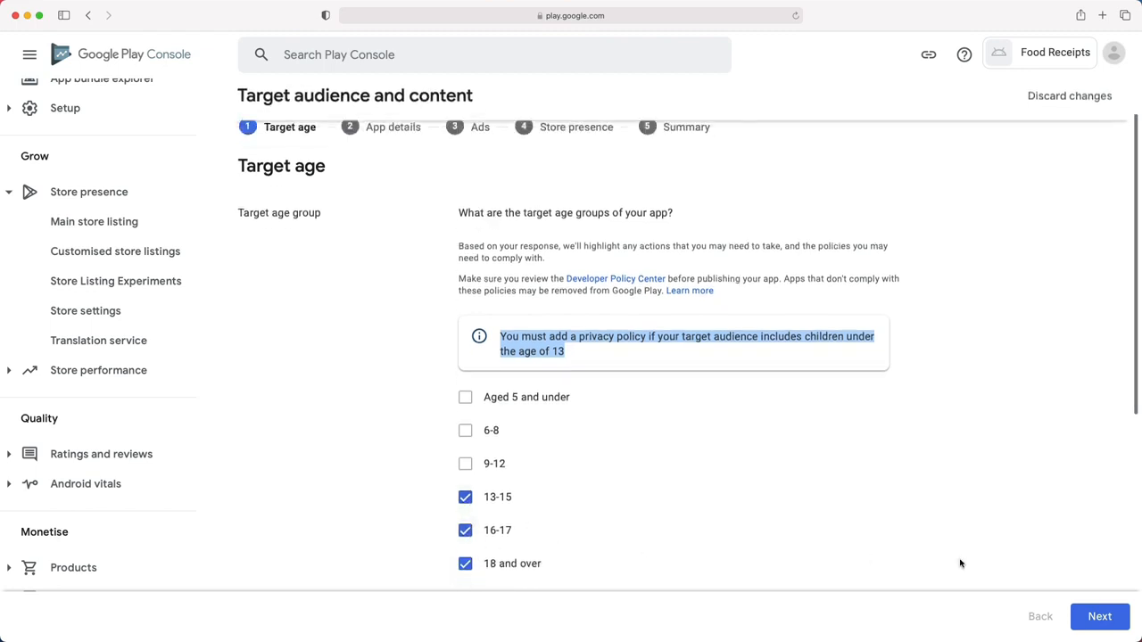
{"action": "left_click", "coordinate": [1100, 616]}
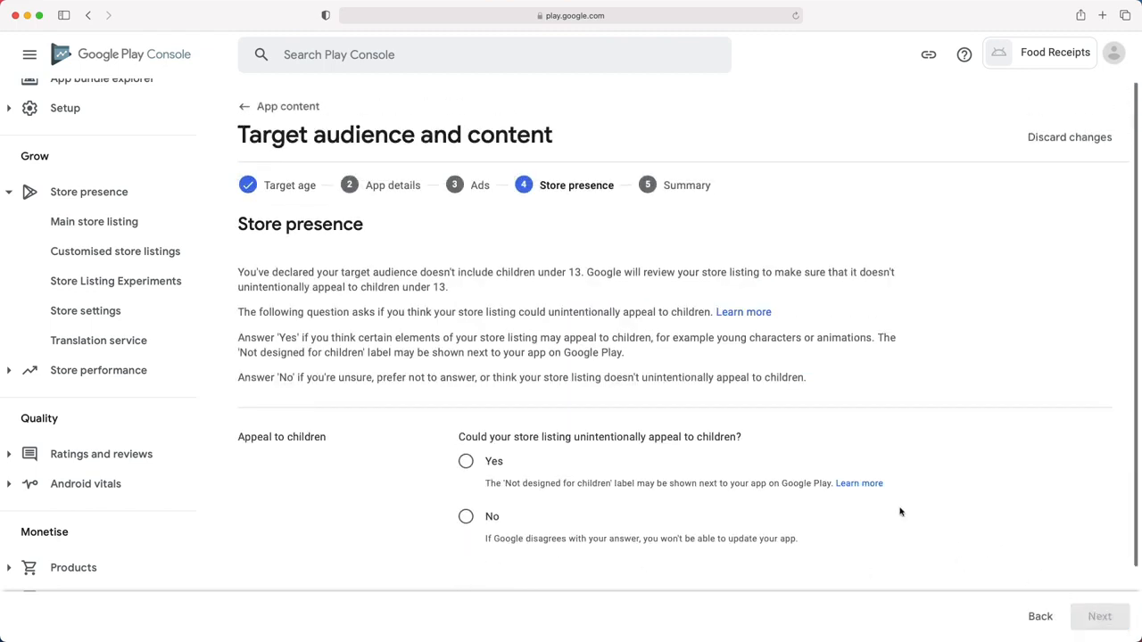
- Answer No to appealing to children, save the target audience, and return to App content
{"action": "left_click_drag", "start_coordinate": [253, 274], "coordinate": [546, 279]}
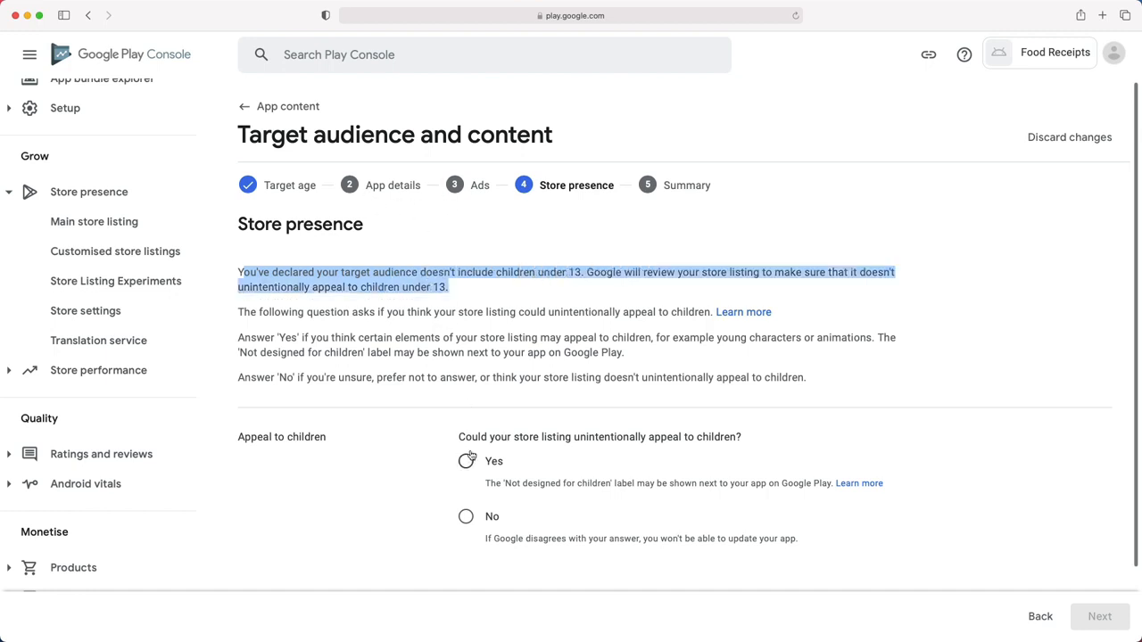
{"action": "left_click_drag", "start_coordinate": [465, 437], "coordinate": [737, 437]}
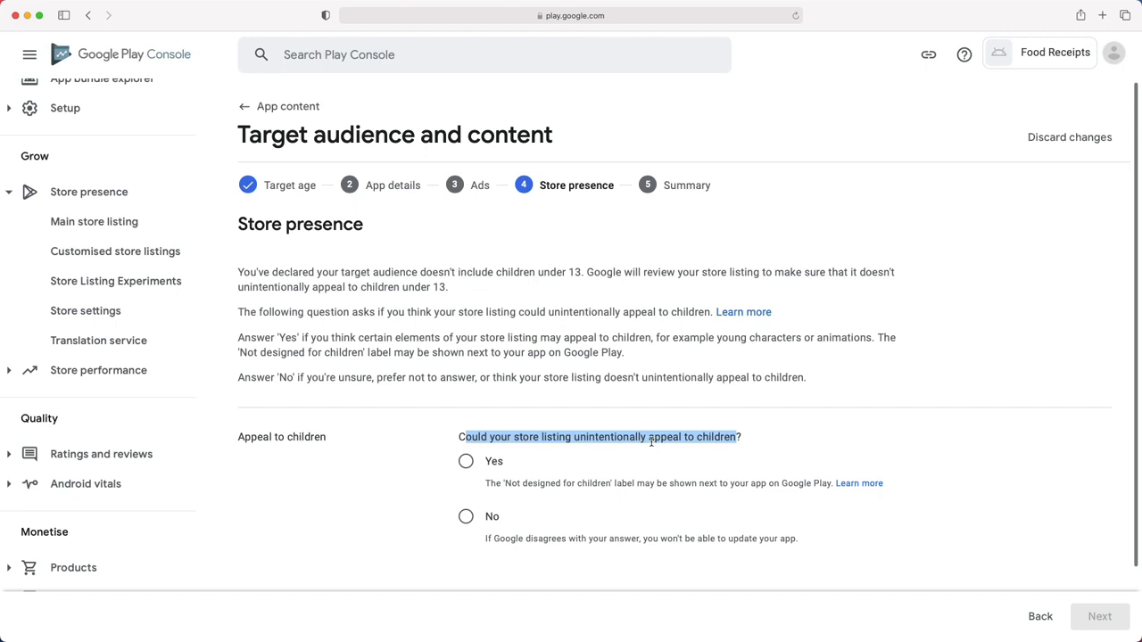
{"action": "left_click", "coordinate": [466, 518]}
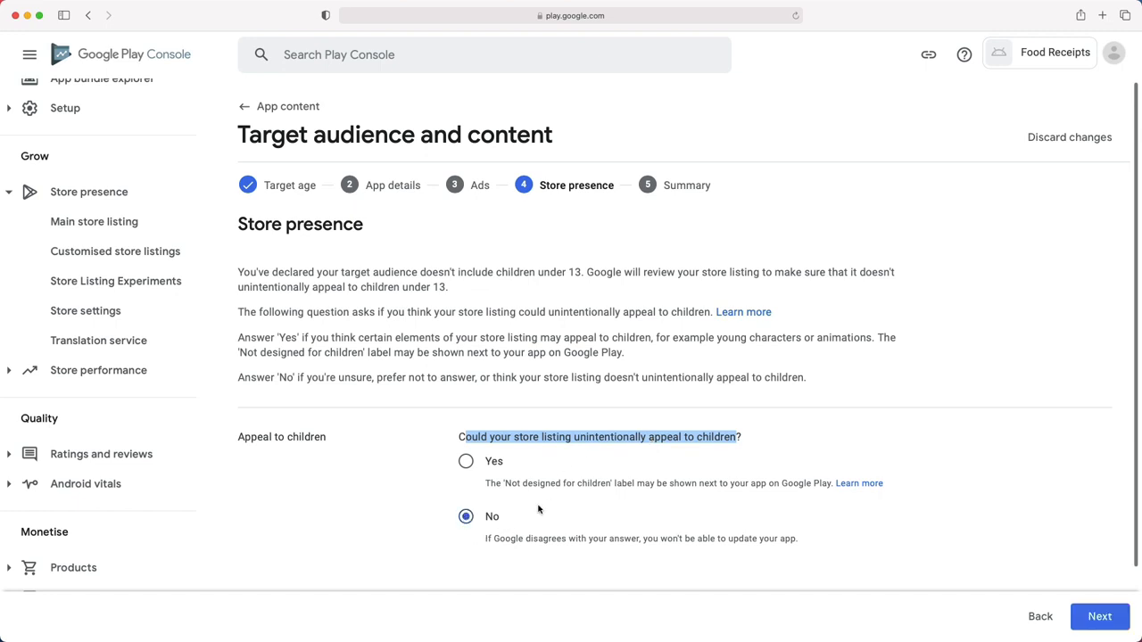
{"action": "left_click", "coordinate": [1096, 617]}
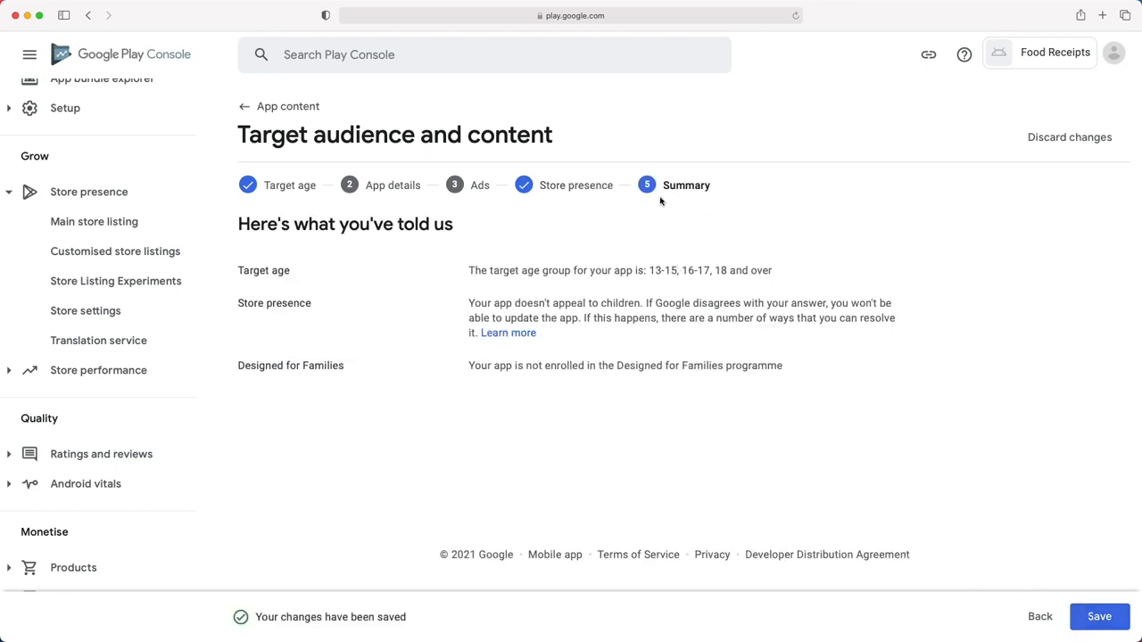
{"action": "left_click_drag", "start_coordinate": [527, 266], "coordinate": [720, 271]}
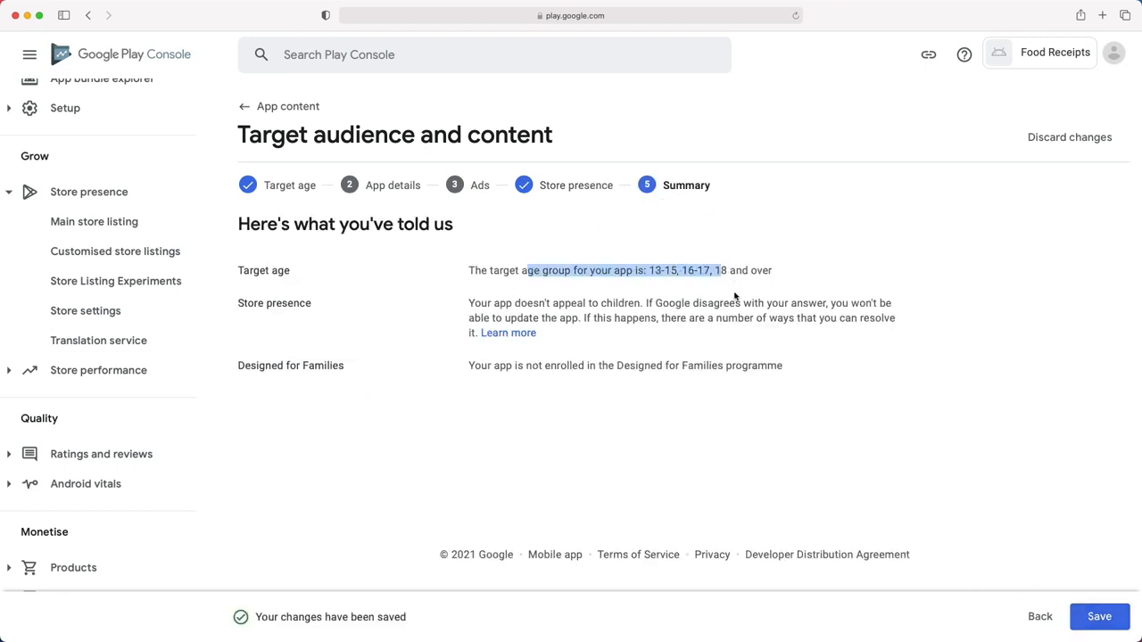
{"action": "left_click", "coordinate": [1094, 612]}
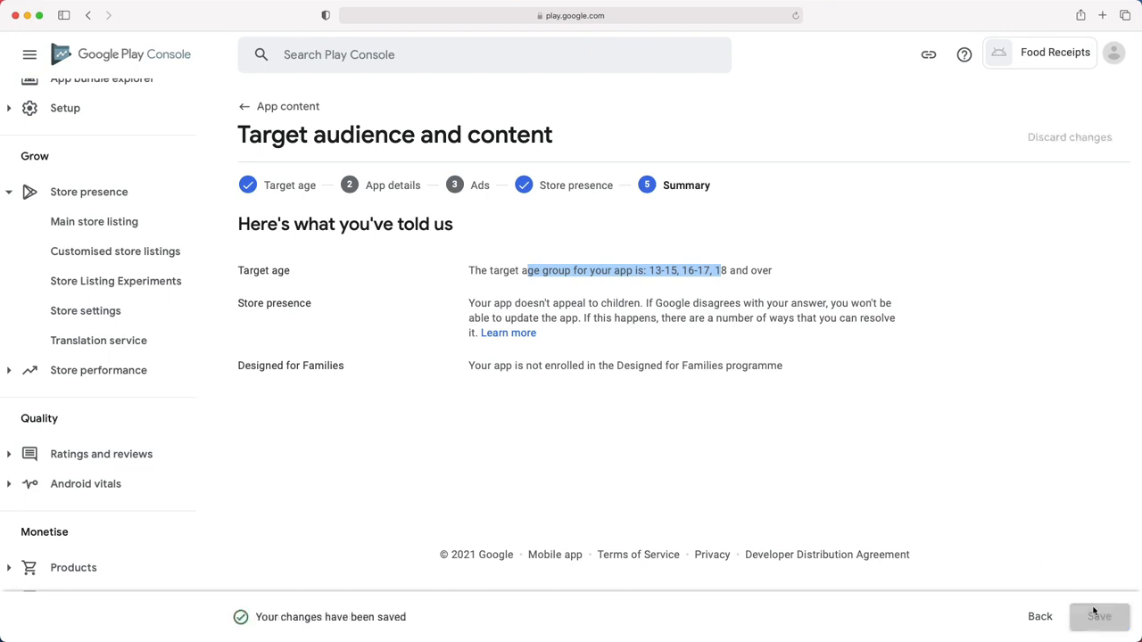
{"action": "left_click", "coordinate": [282, 106]}
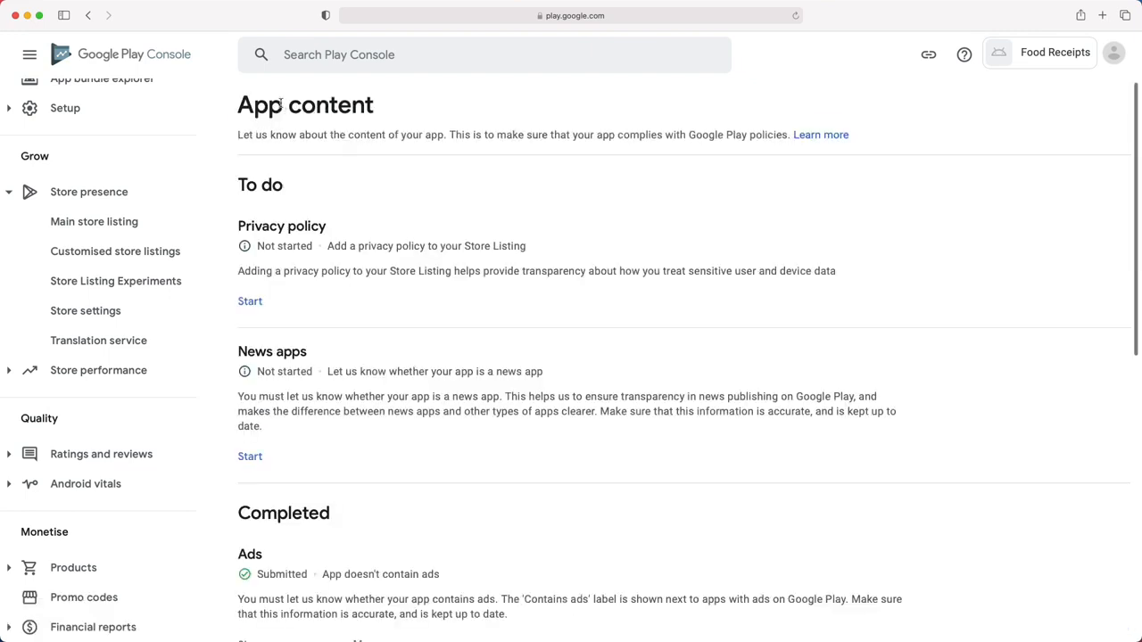
- Answer No to the News apps question, save it, and return to App content
{"action": "left_click", "coordinate": [250, 456]}
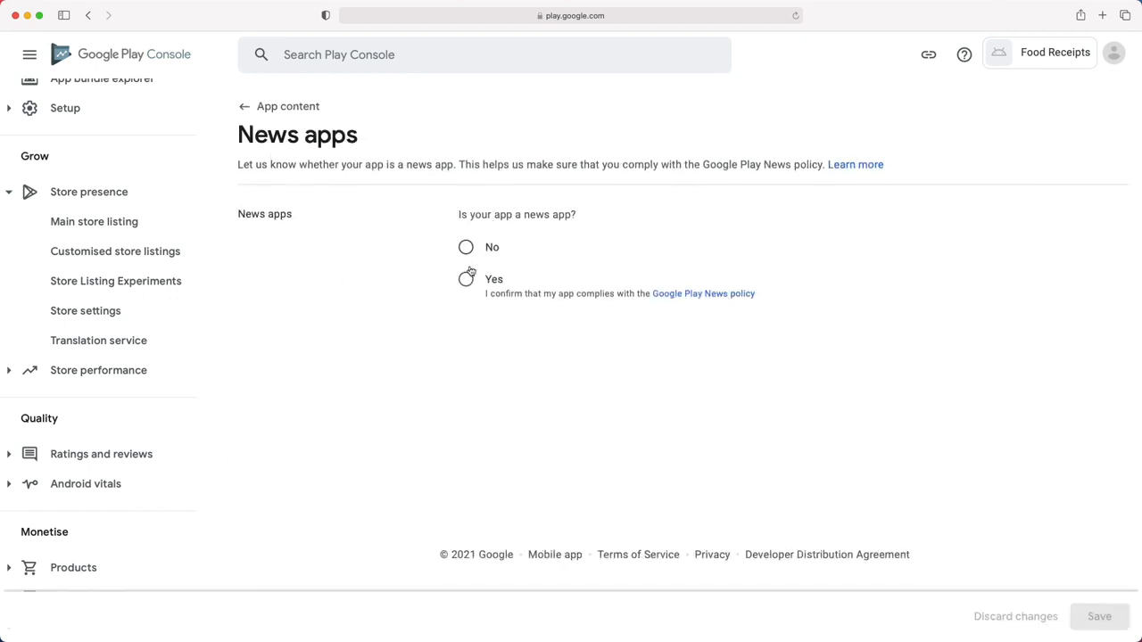
{"action": "left_click_drag", "start_coordinate": [464, 214], "coordinate": [581, 219]}
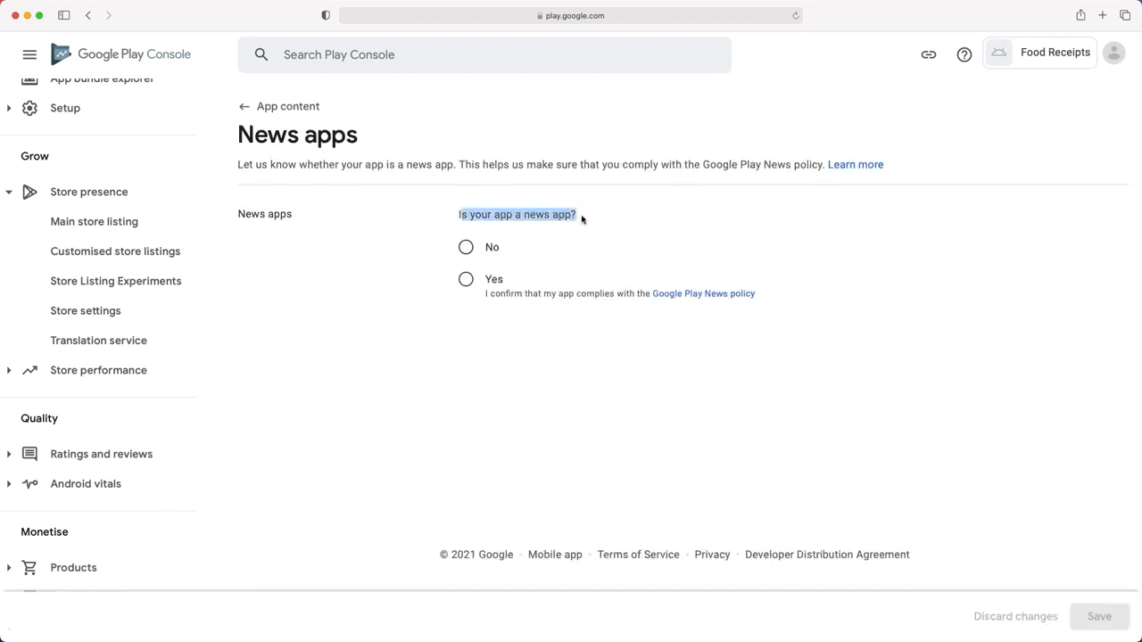
{"action": "left_click", "coordinate": [465, 282]}
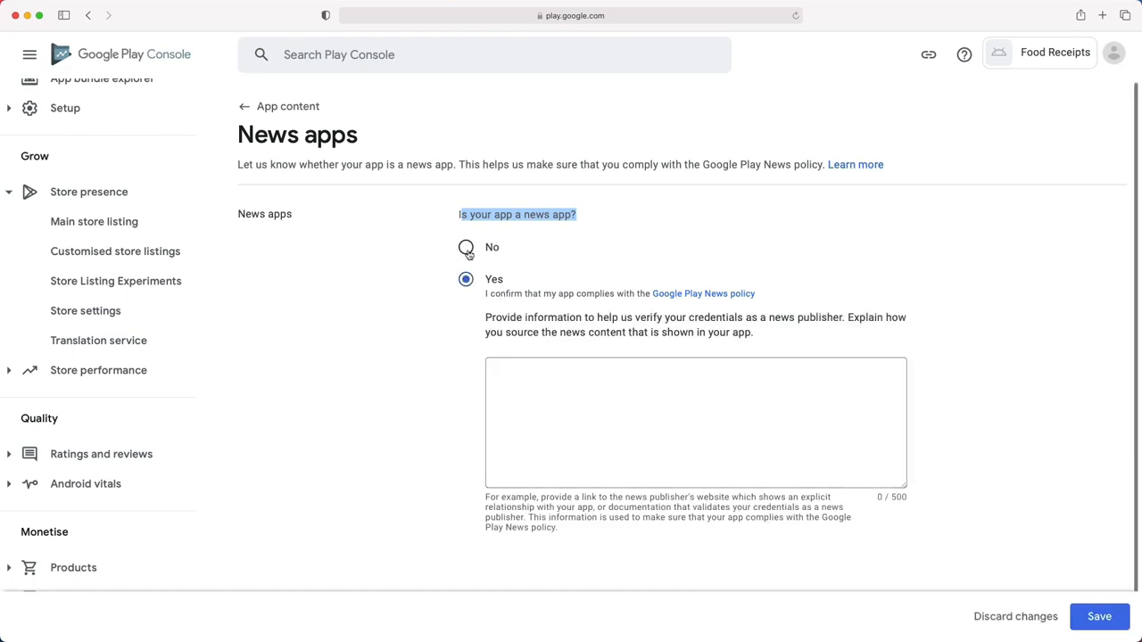
{"action": "left_click", "coordinate": [467, 250]}
{"action": "left_click", "coordinate": [1099, 617]}
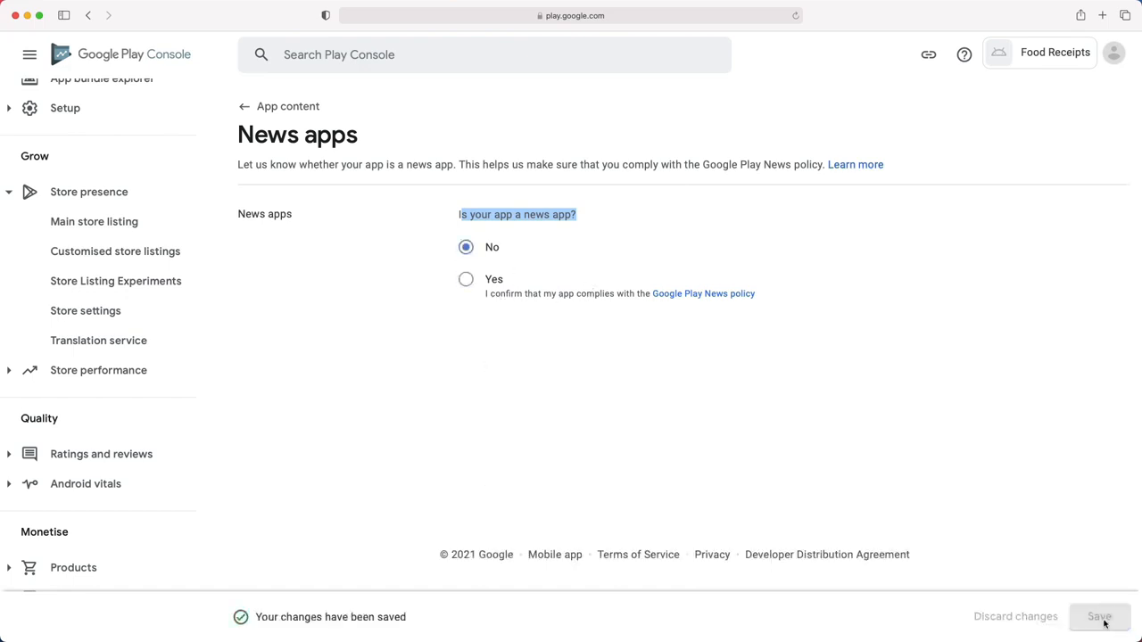
{"action": "left_click", "coordinate": [300, 111]}
{"action": "scroll", "coordinate": [288, 342], "scroll_direction": "down", "scroll_amount": 1}
{"action": "scroll", "coordinate": [288, 341], "scroll_direction": "down", "scroll_amount": 2}
{"action": "scroll", "coordinate": [296, 331], "scroll_direction": "up", "scroll_amount": 3}
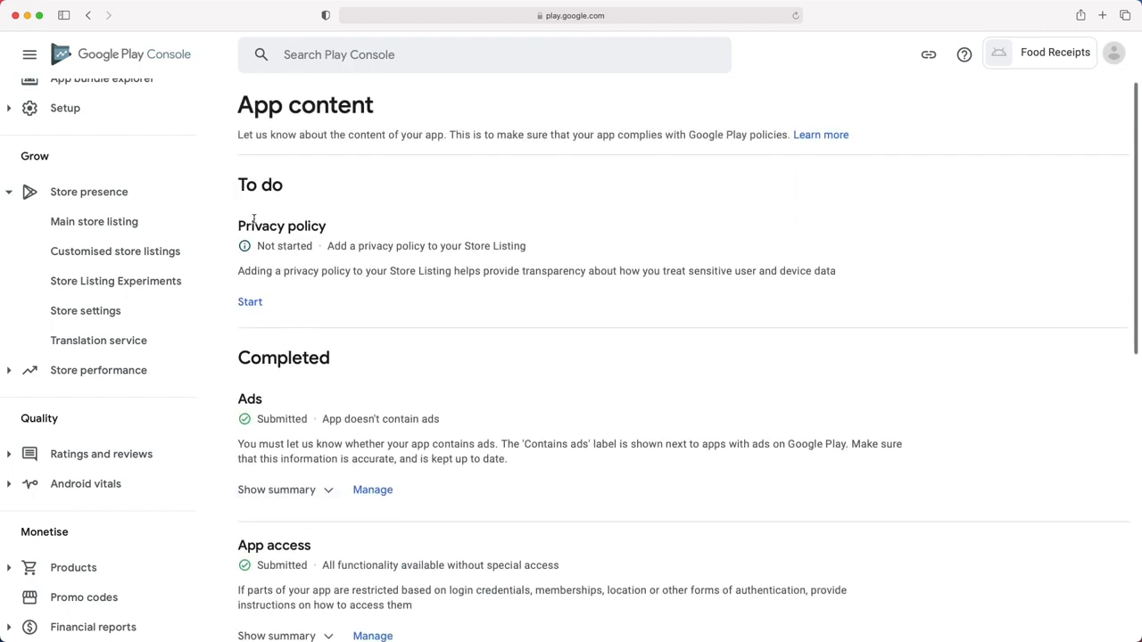
- Paste the privacy policy URL into the Privacy policy form, save, and return to App content
{"action": "left_click", "coordinate": [251, 303]}
{"action": "left_click_drag", "start_coordinate": [248, 195], "coordinate": [656, 193]}
{"action": "left_click_drag", "start_coordinate": [284, 220], "coordinate": [680, 221]}
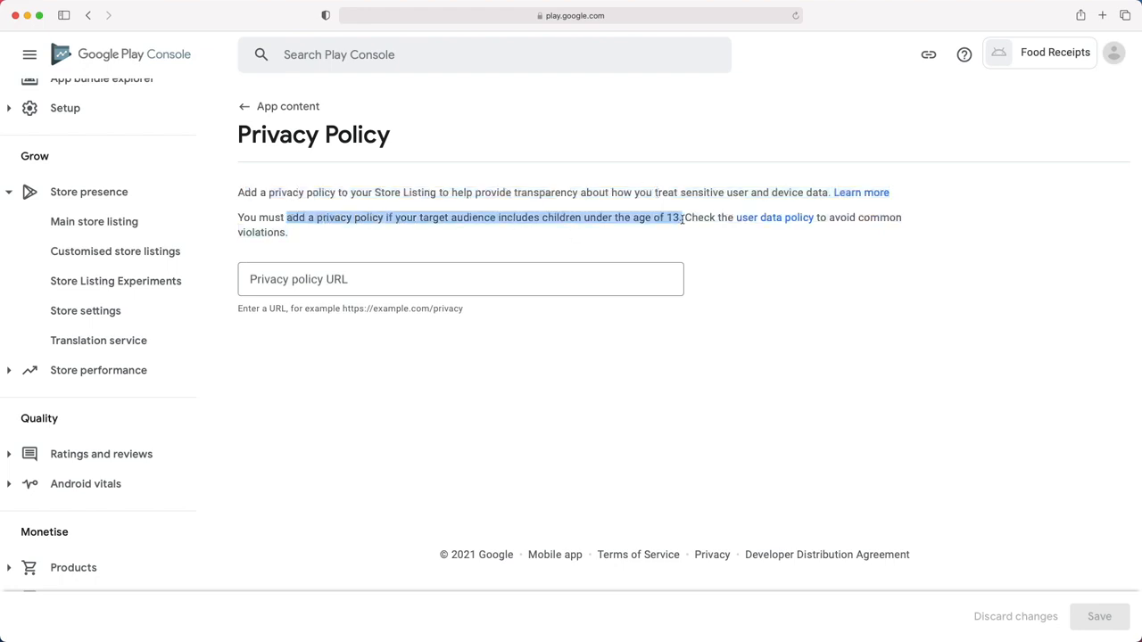
{"action": "right_click", "coordinate": [300, 285]}
{"action": "left_click", "coordinate": [337, 313]}
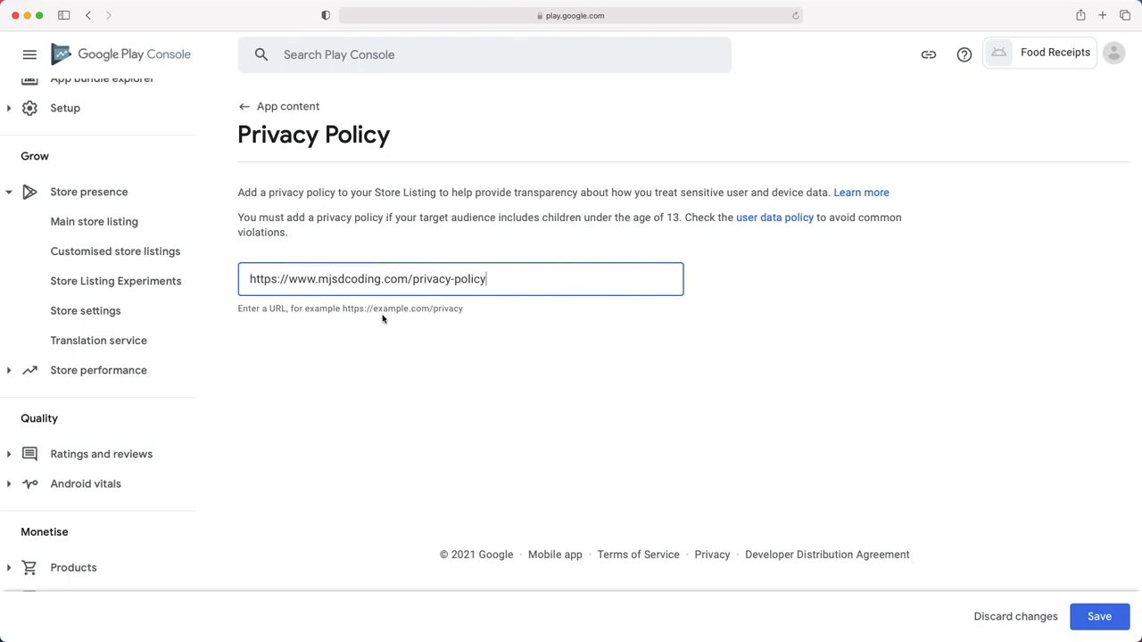
{"action": "left_click", "coordinate": [1099, 617]}
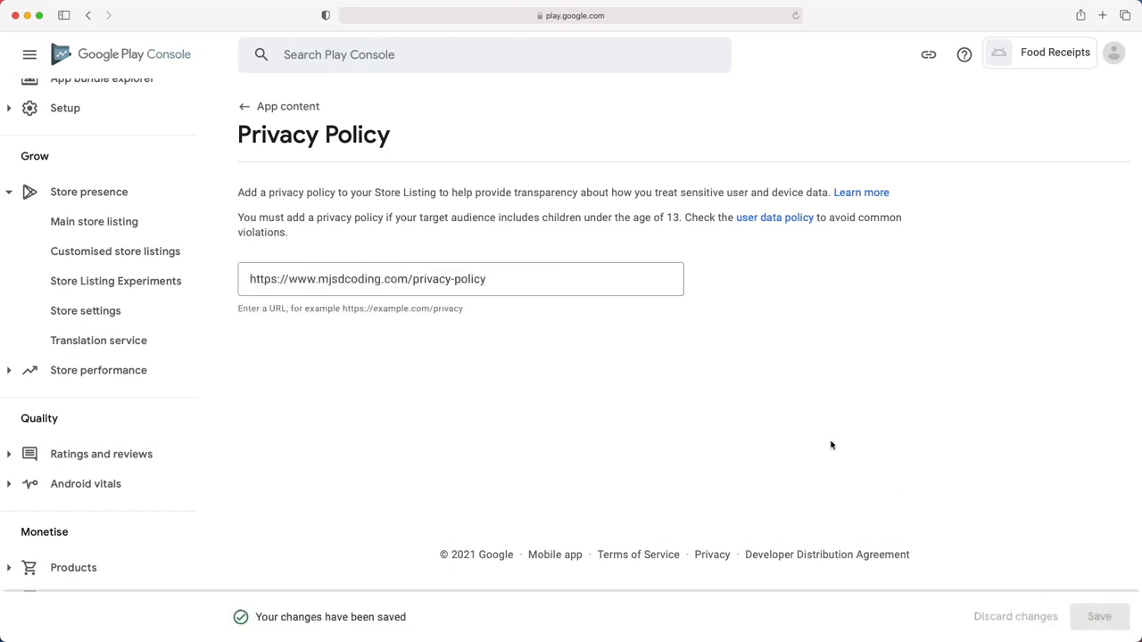
{"action": "left_click", "coordinate": [249, 108]}
{"action": "scroll", "coordinate": [308, 321], "scroll_direction": "down", "scroll_amount": 6}
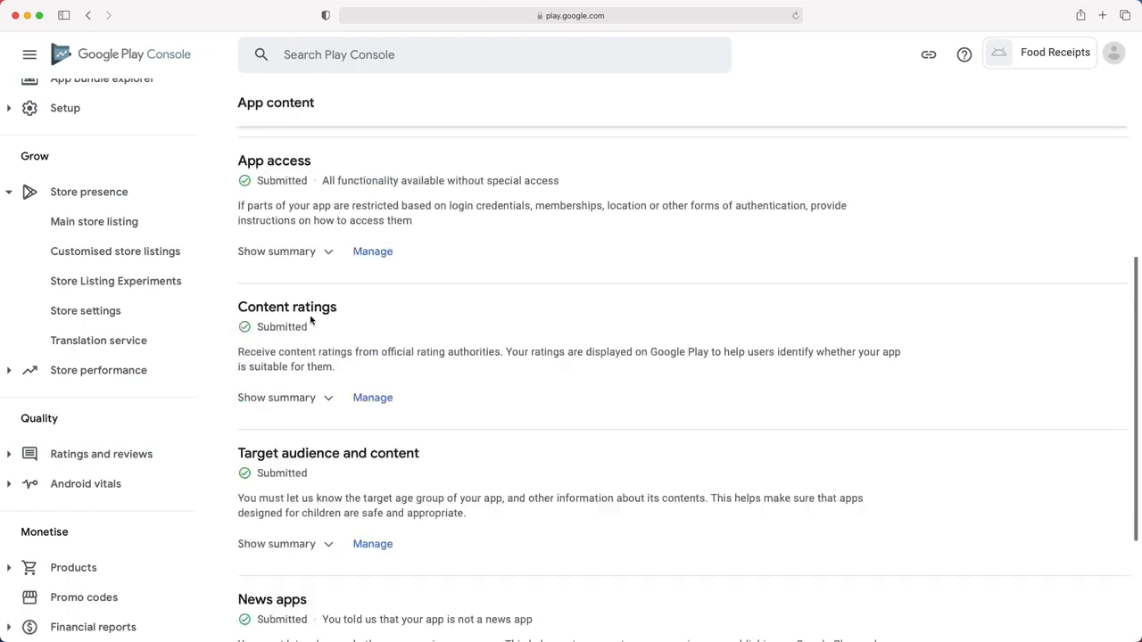
{"action": "scroll", "coordinate": [309, 323], "scroll_direction": "up", "scroll_amount": 6}
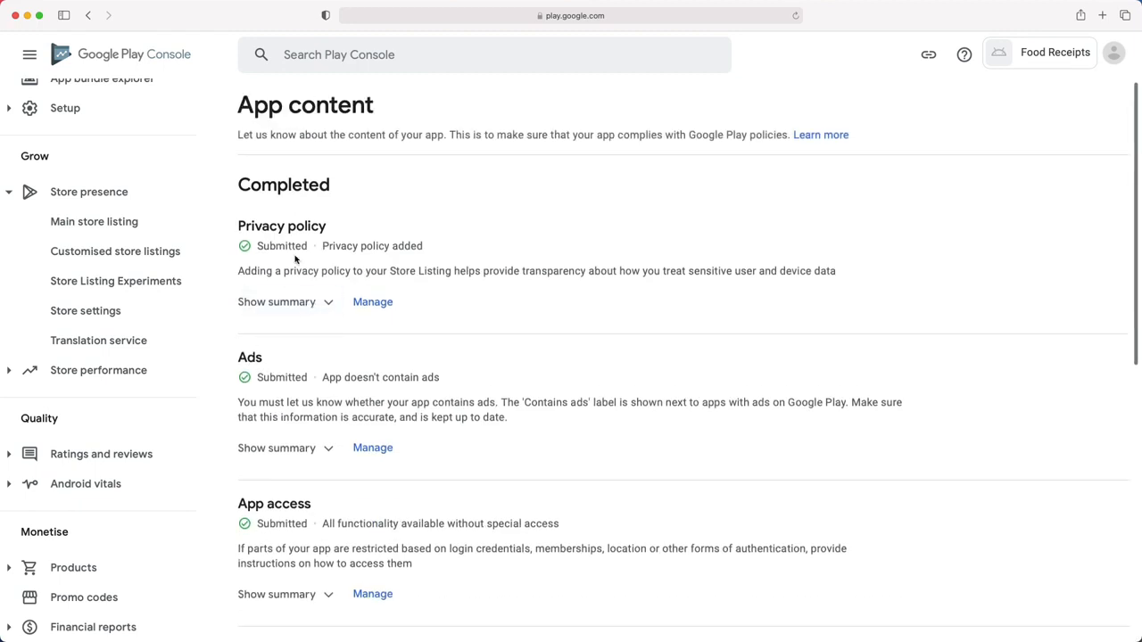
{"action": "scroll", "coordinate": [98, 268], "scroll_direction": "up", "scroll_amount": 8}
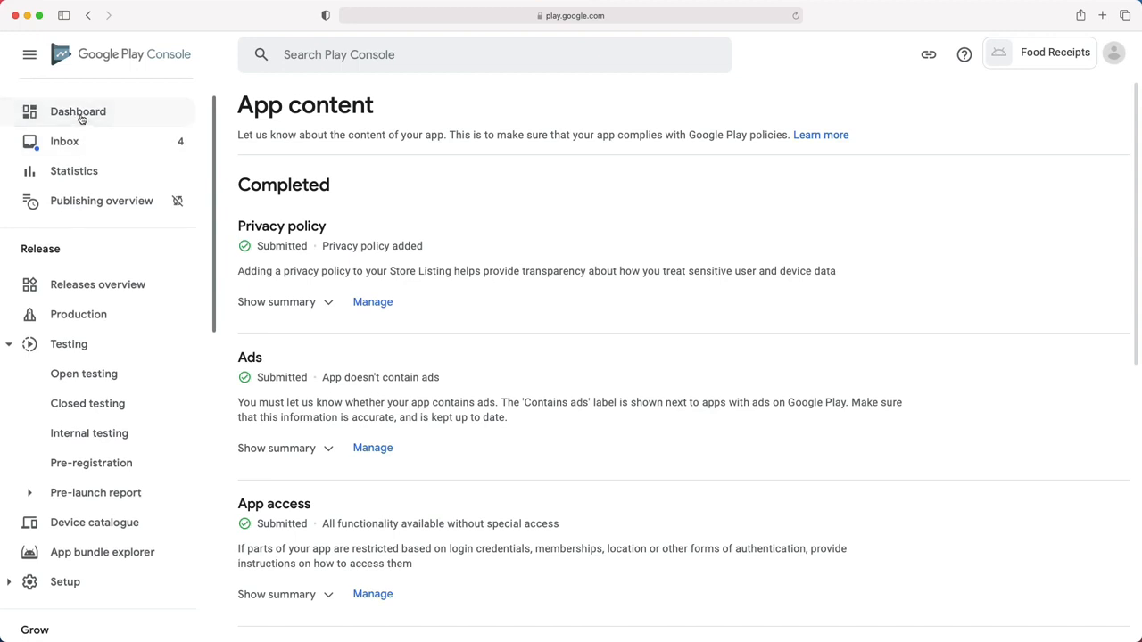
- Scroll through the dashboard setup checklist, then go to Store presence > Store settings
{"action": "left_click", "coordinate": [79, 114]}
{"action": "scroll", "coordinate": [429, 464], "scroll_direction": "down", "scroll_amount": 2}
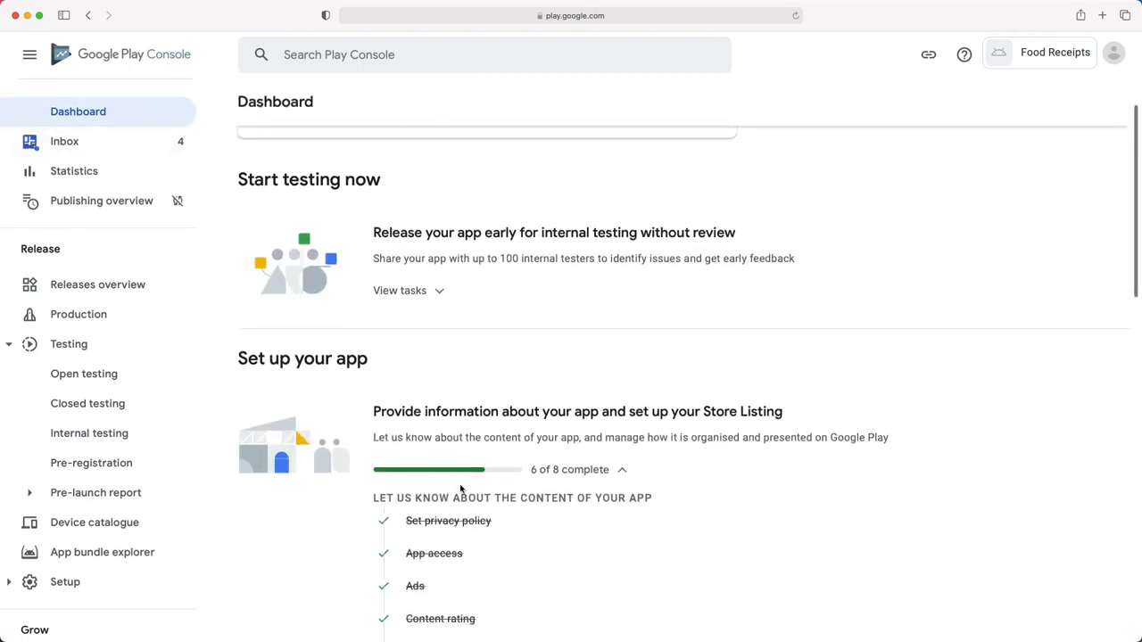
{"action": "scroll", "coordinate": [461, 489], "scroll_direction": "down", "scroll_amount": 4}
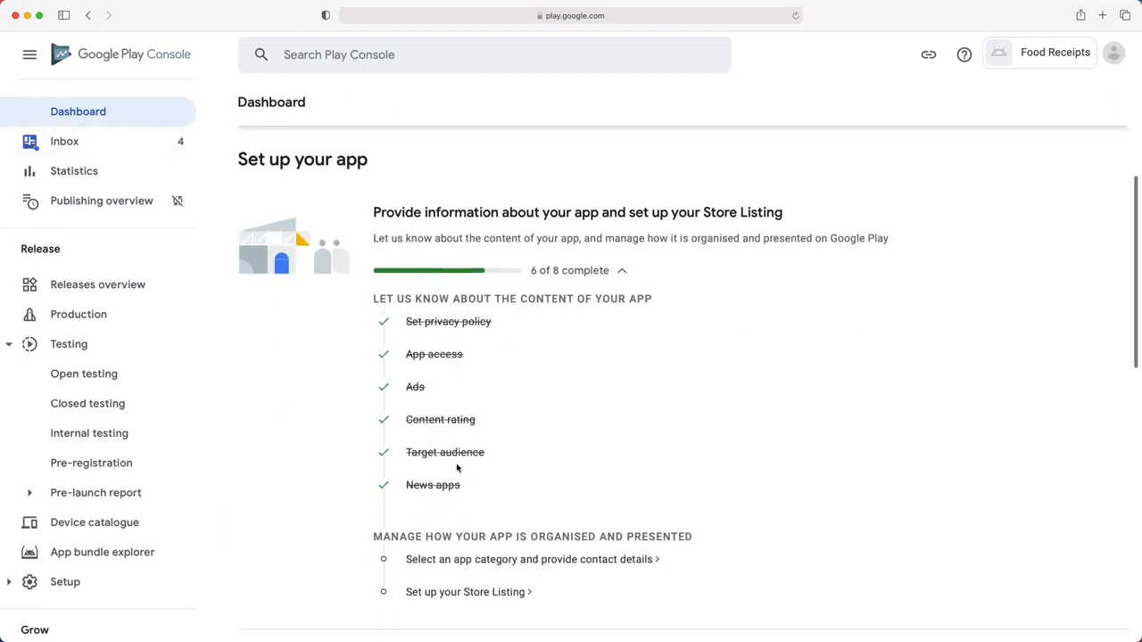
{"action": "scroll", "coordinate": [457, 467], "scroll_direction": "down", "scroll_amount": 2}
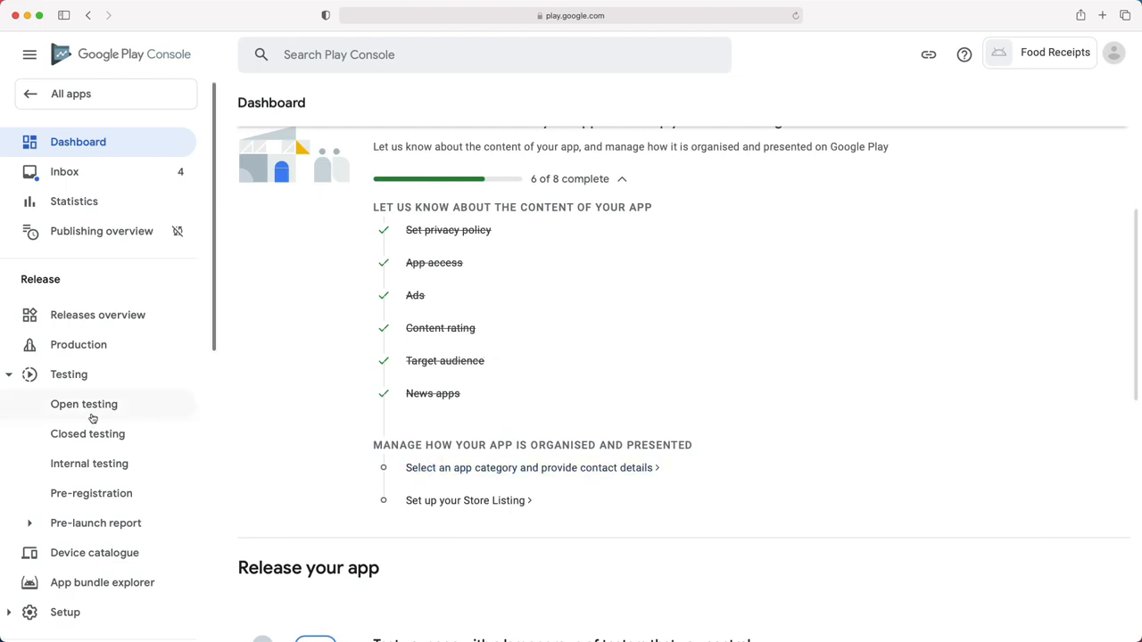
{"action": "scroll", "coordinate": [68, 412], "scroll_direction": "down", "scroll_amount": 4}
{"action": "scroll", "coordinate": [68, 412], "scroll_direction": "down", "scroll_amount": 3}
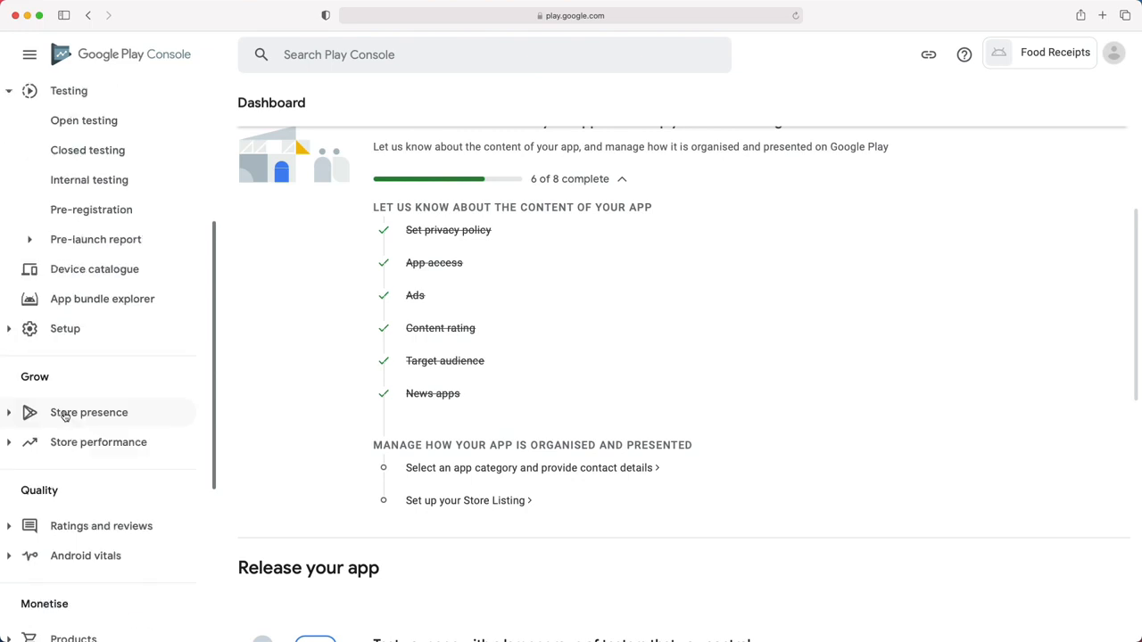
{"action": "left_click", "coordinate": [41, 419]}
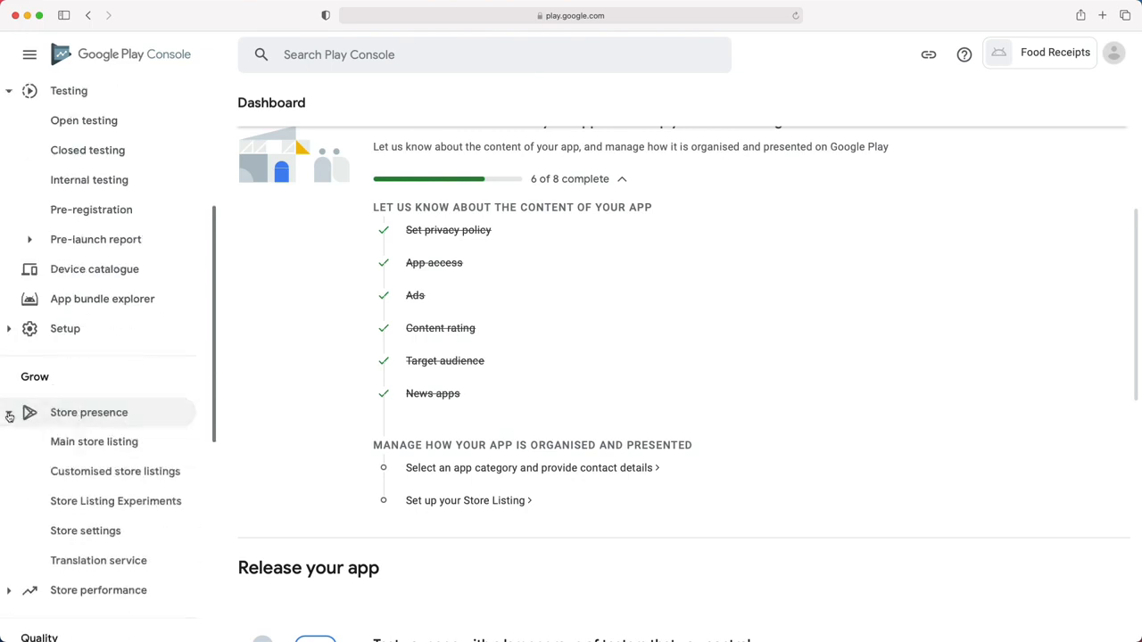
{"action": "left_click", "coordinate": [61, 532]}
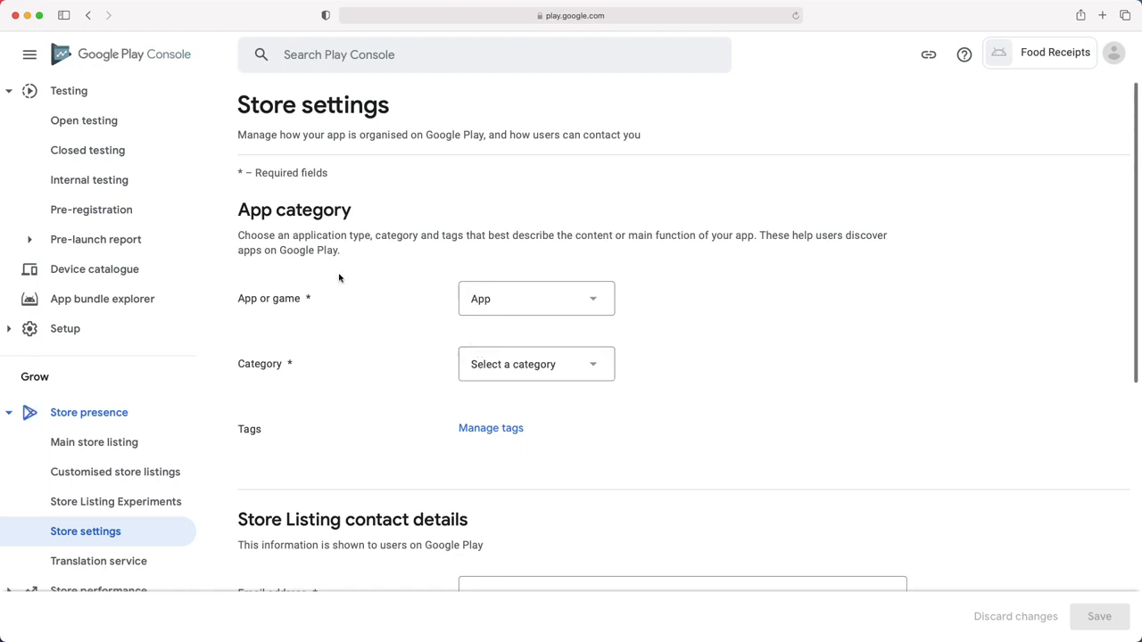
- Keep the listing type as App, set Category to Education, and open Manage tags
{"action": "left_click_drag", "start_coordinate": [252, 238], "coordinate": [489, 228]}
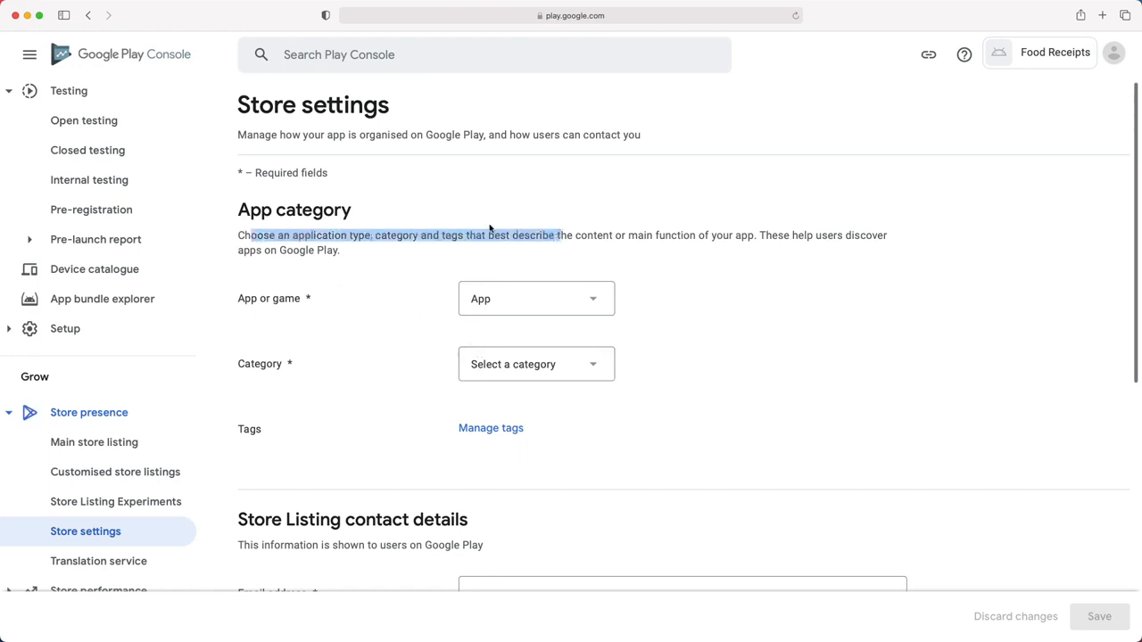
{"action": "left_click_drag", "start_coordinate": [769, 231], "coordinate": [886, 249]}
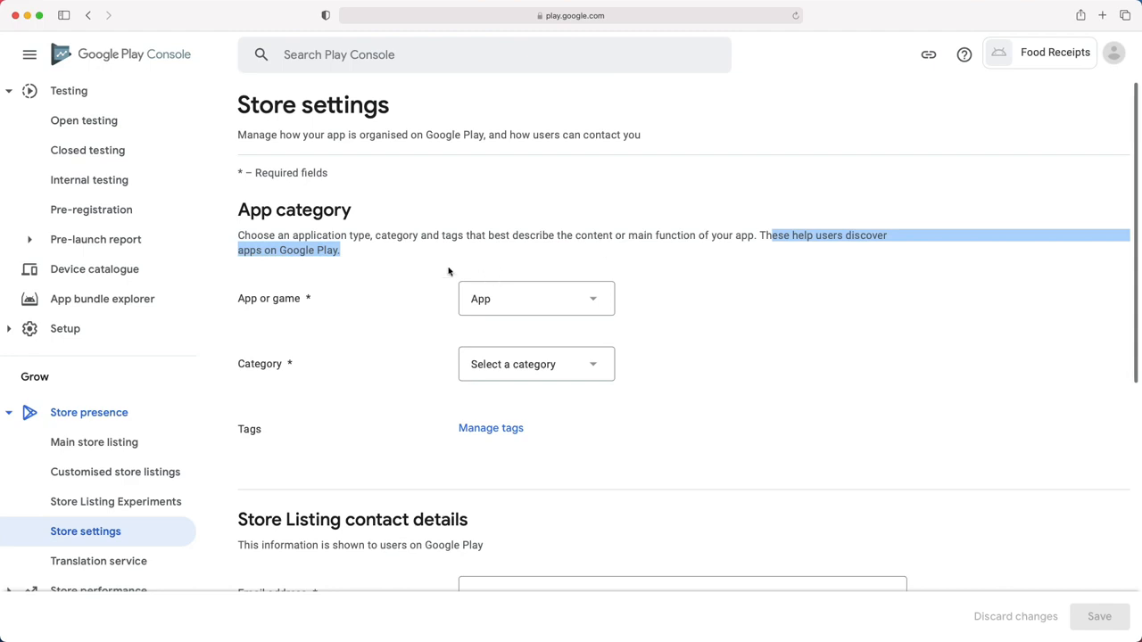
{"action": "left_click", "coordinate": [235, 304]}
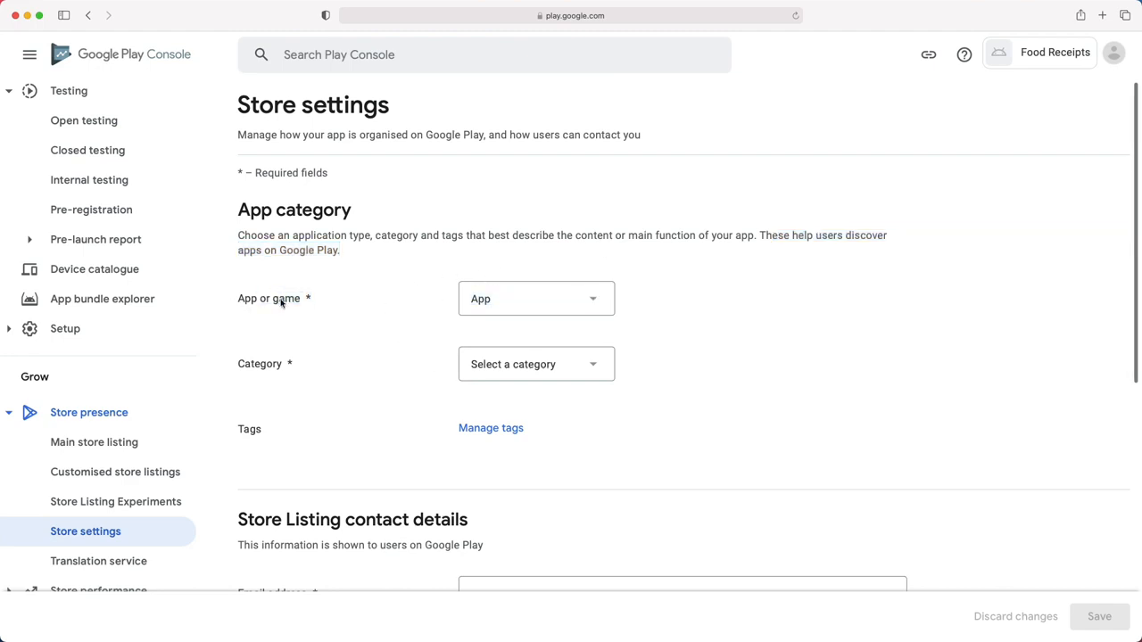
{"action": "left_click_drag", "start_coordinate": [248, 301], "coordinate": [292, 300]}
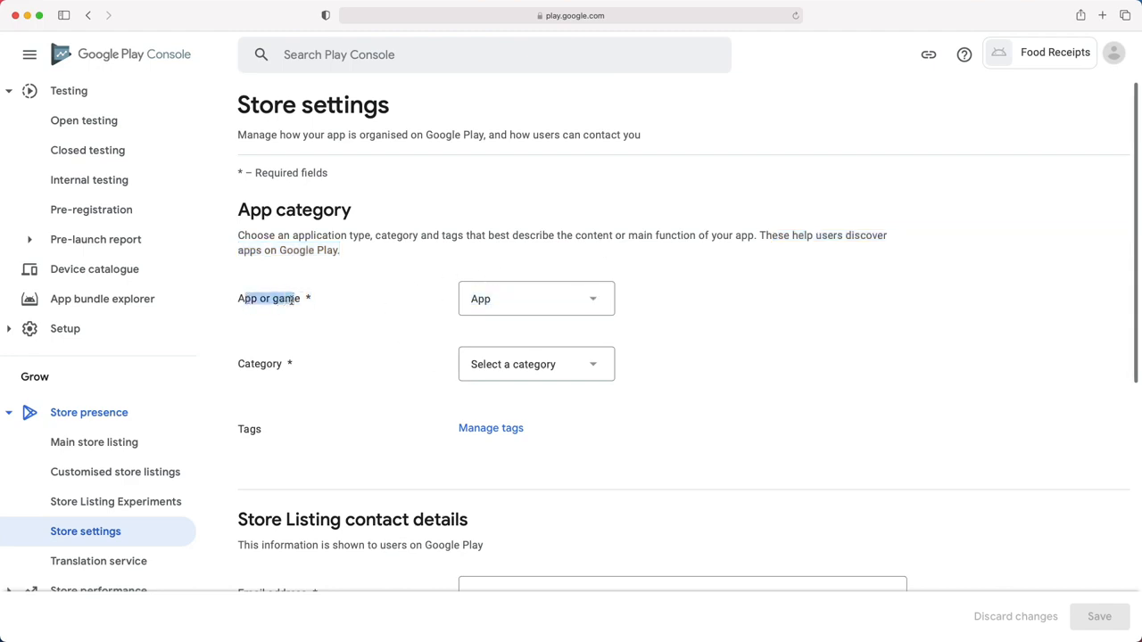
{"action": "left_click", "coordinate": [502, 302]}
{"action": "left_click", "coordinate": [503, 301]}
{"action": "left_click_drag", "start_coordinate": [240, 370], "coordinate": [467, 358]}
{"action": "left_click", "coordinate": [495, 368]}
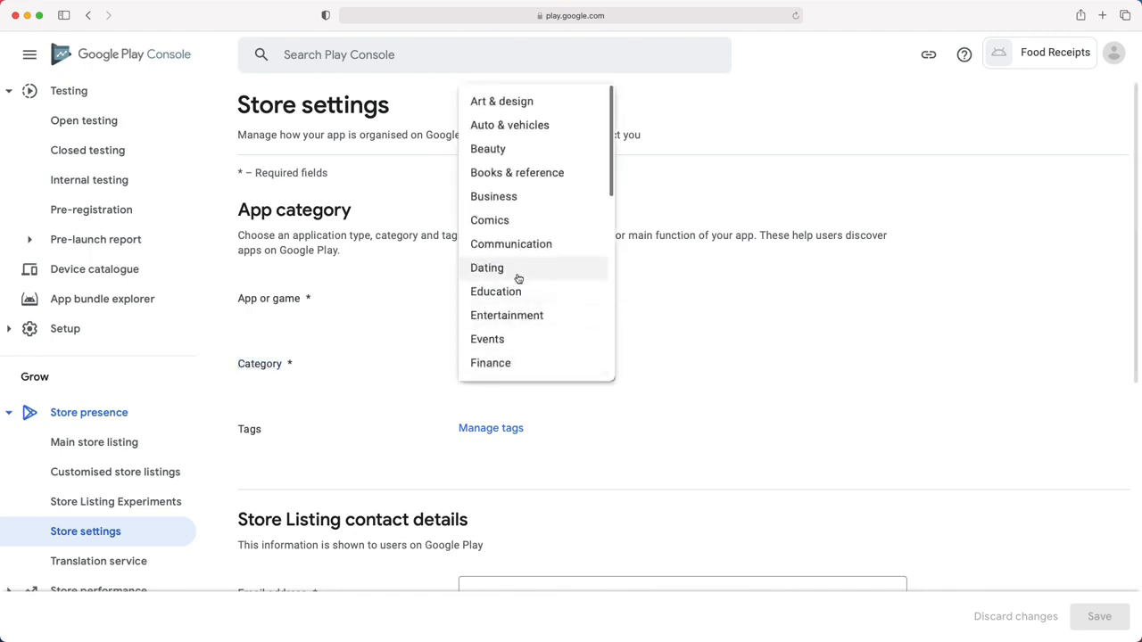
{"action": "left_click", "coordinate": [510, 295]}
{"action": "left_click_drag", "start_coordinate": [239, 432], "coordinate": [276, 415]}
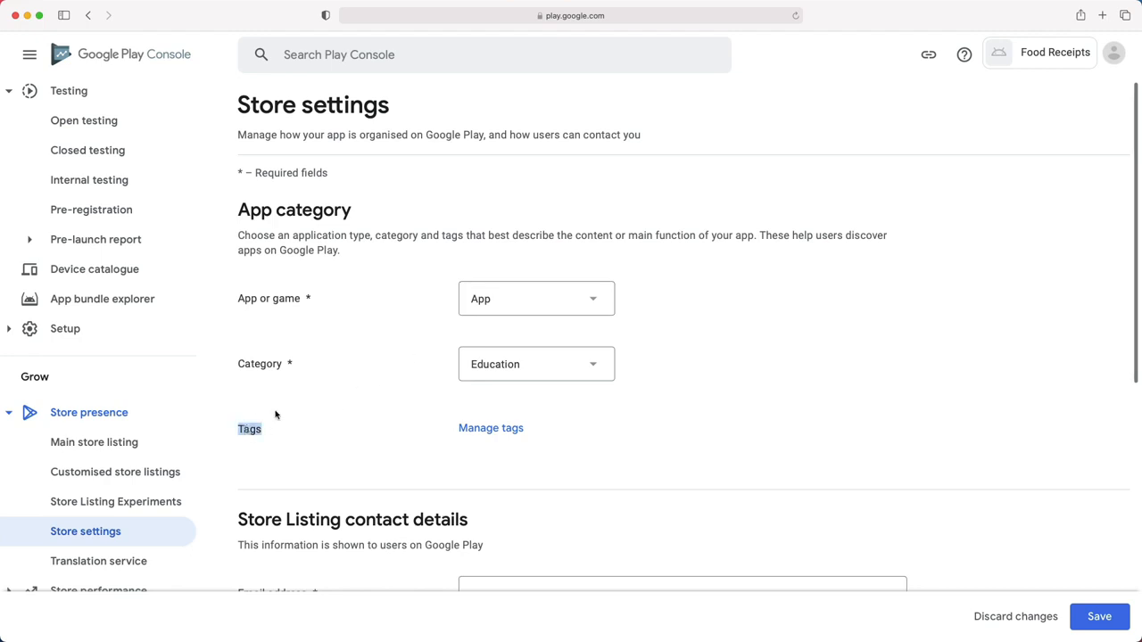
{"action": "left_click", "coordinate": [492, 430]}
{"action": "left_click_drag", "start_coordinate": [24, 188], "coordinate": [364, 187]}
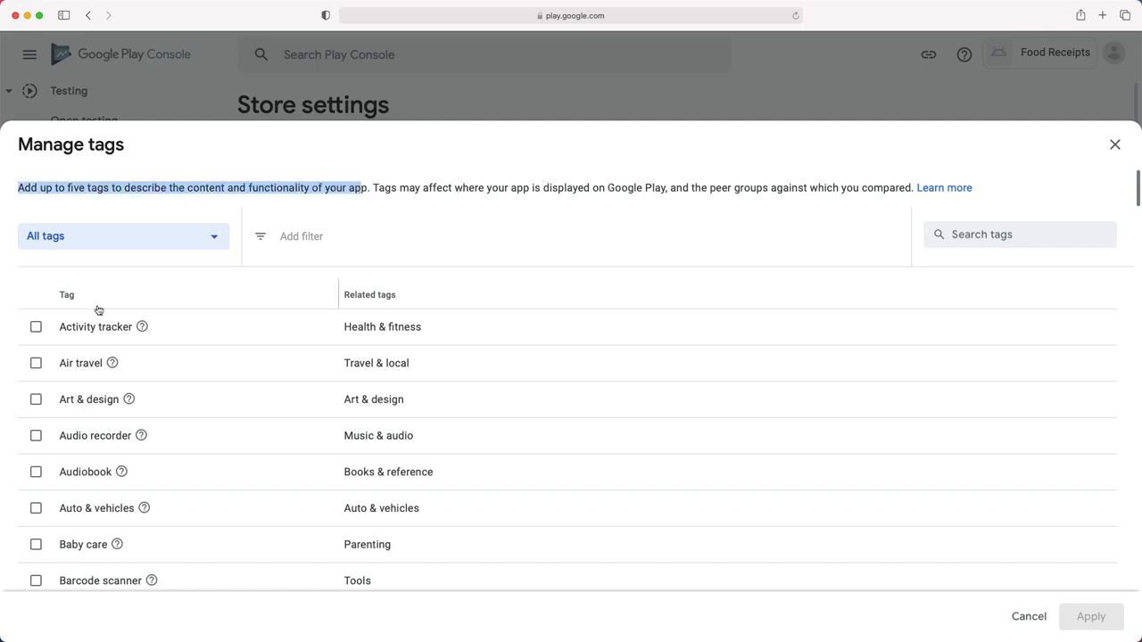
- Tick the Art & design, Beauty, Blog, Books & reference and Camera tags and apply them
{"action": "scroll", "coordinate": [97, 311], "scroll_direction": "down", "scroll_amount": 4}
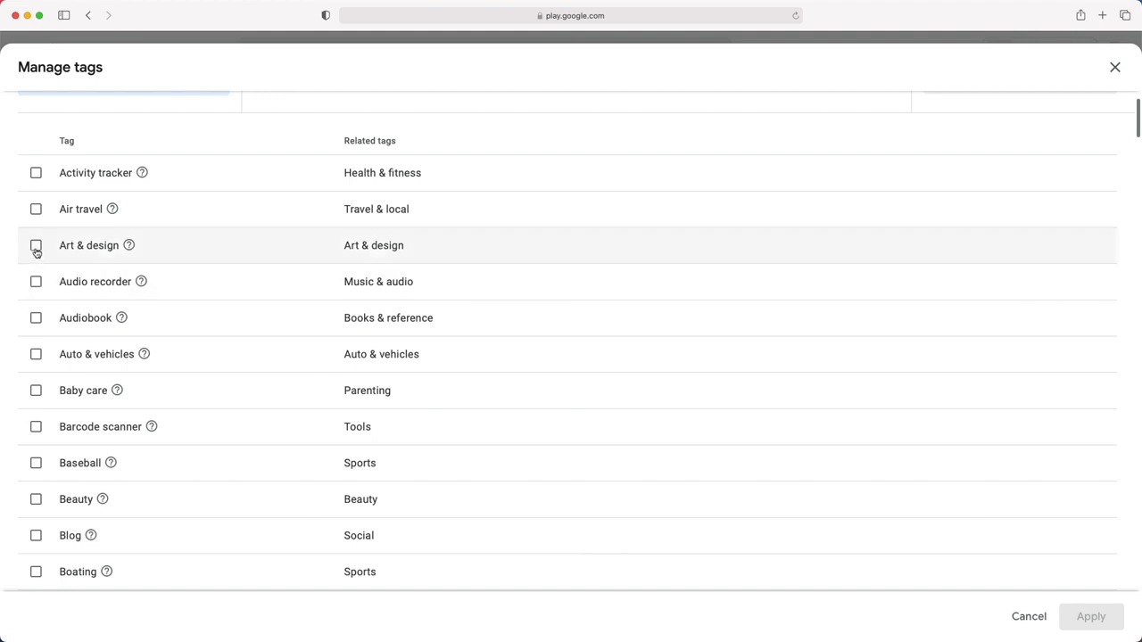
{"action": "left_click", "coordinate": [35, 247]}
{"action": "left_click", "coordinate": [35, 457]}
{"action": "left_click", "coordinate": [36, 494]}
{"action": "left_click", "coordinate": [36, 521]}
{"action": "scroll", "coordinate": [40, 508], "scroll_direction": "down", "scroll_amount": 3}
{"action": "left_click", "coordinate": [34, 559]}
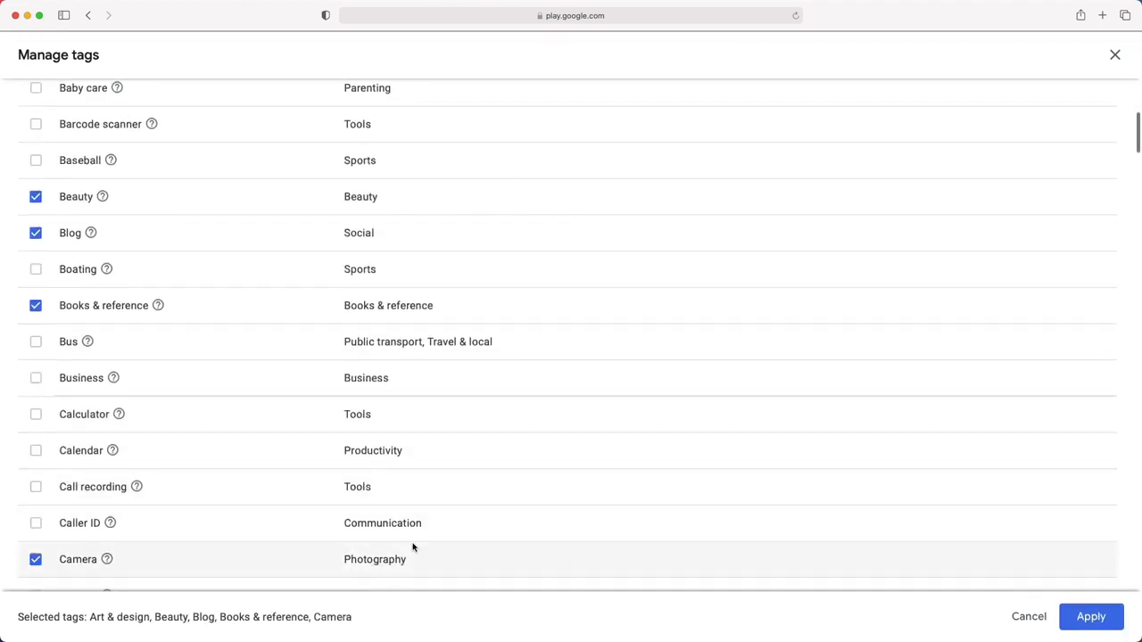
{"action": "left_click", "coordinate": [1079, 617]}
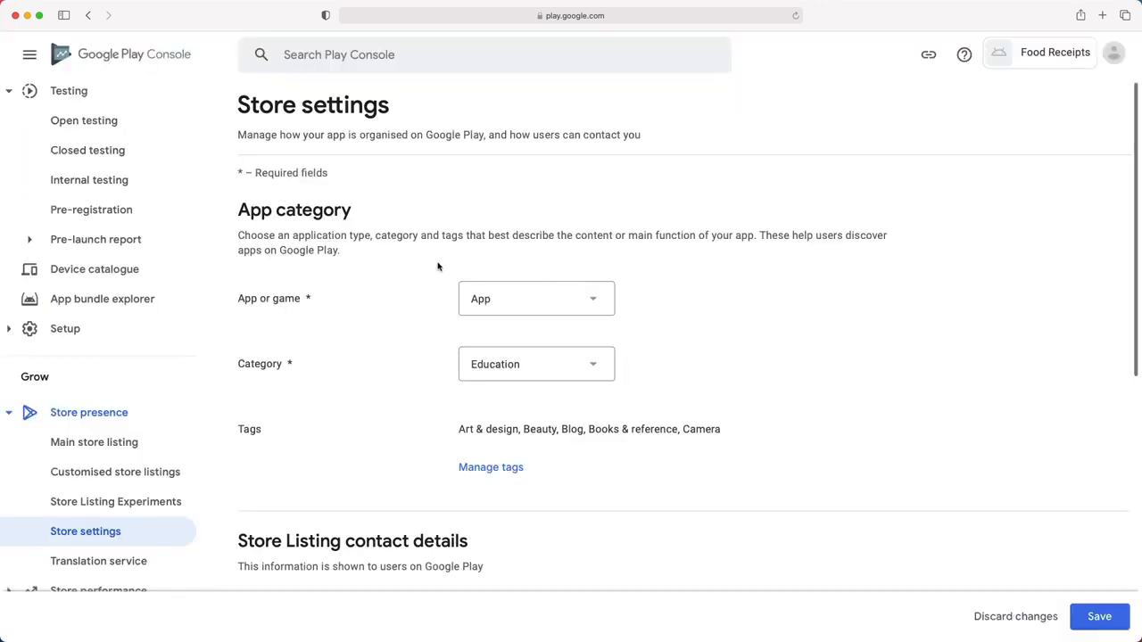
{"action": "scroll", "coordinate": [437, 266], "scroll_direction": "down", "scroll_amount": 5}
- Enter the developer contact e-mail address in Store settings and save the changes
{"action": "double_click", "coordinate": [257, 407]}
{"action": "left_click", "coordinate": [489, 408]}
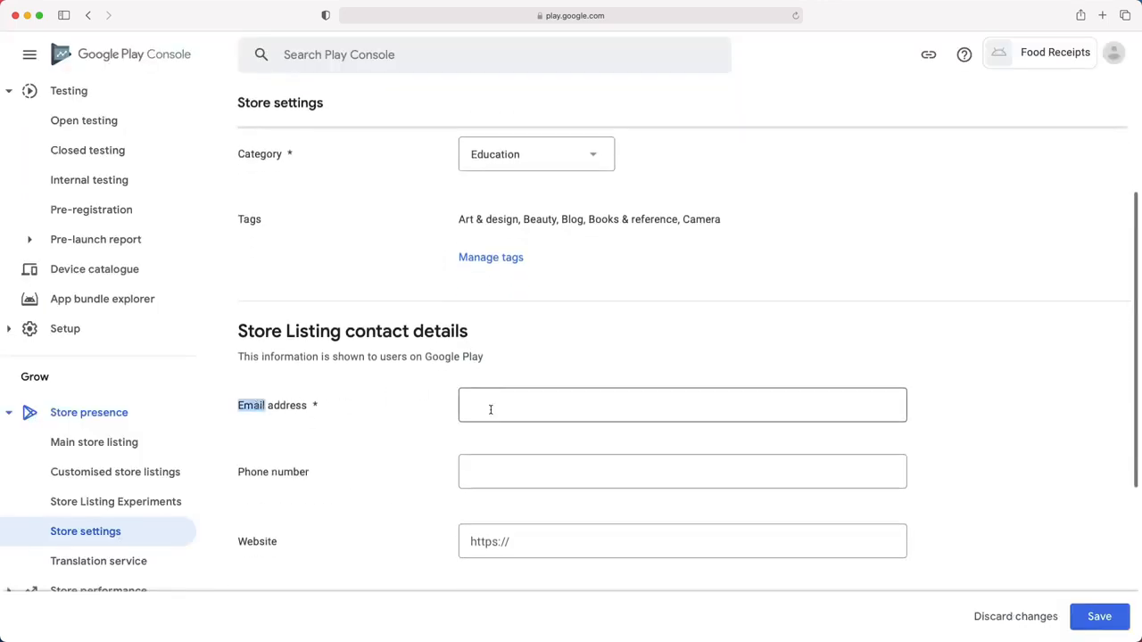
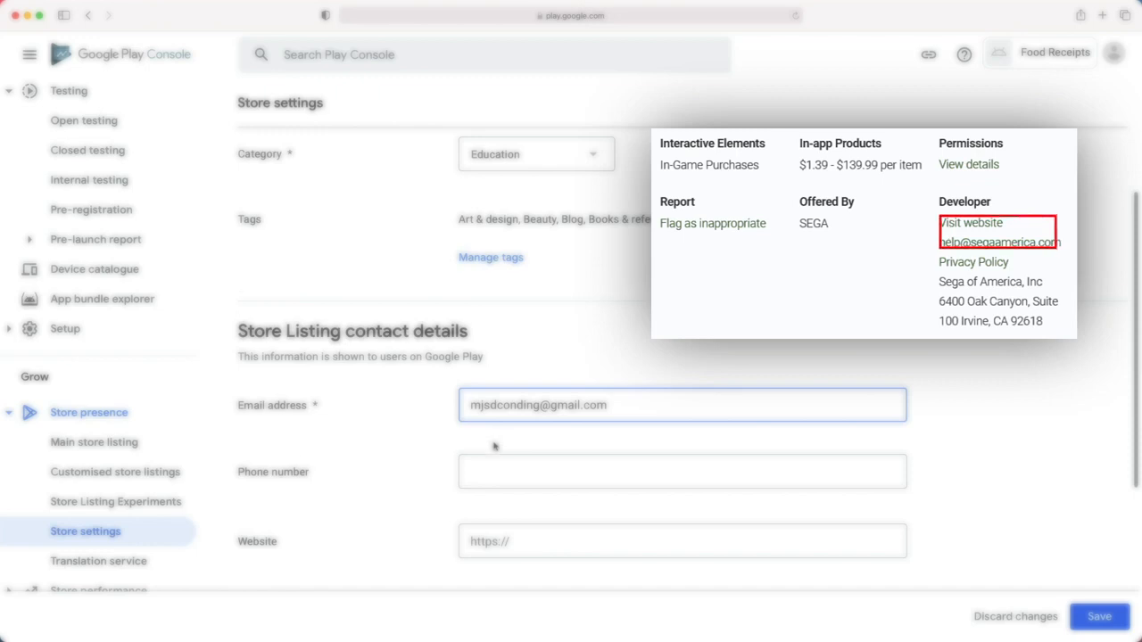
{"action": "scroll", "coordinate": [490, 442], "scroll_direction": "down", "scroll_amount": 1}
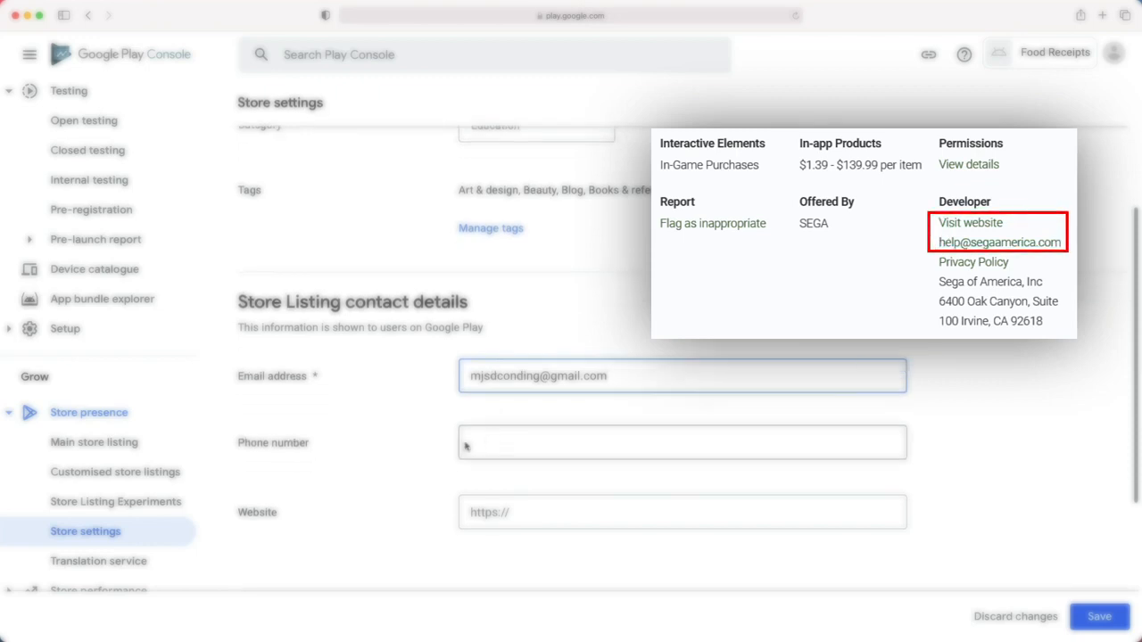
{"action": "scroll", "coordinate": [589, 526], "scroll_direction": "down", "scroll_amount": 5}
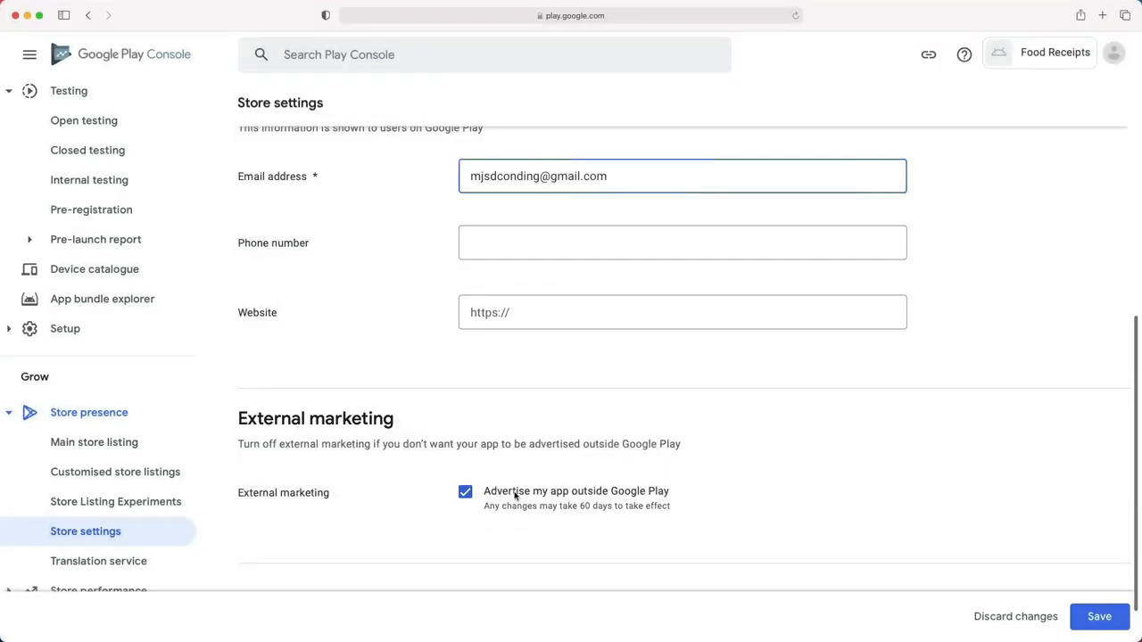
{"action": "left_click_drag", "start_coordinate": [270, 443], "coordinate": [594, 443]}
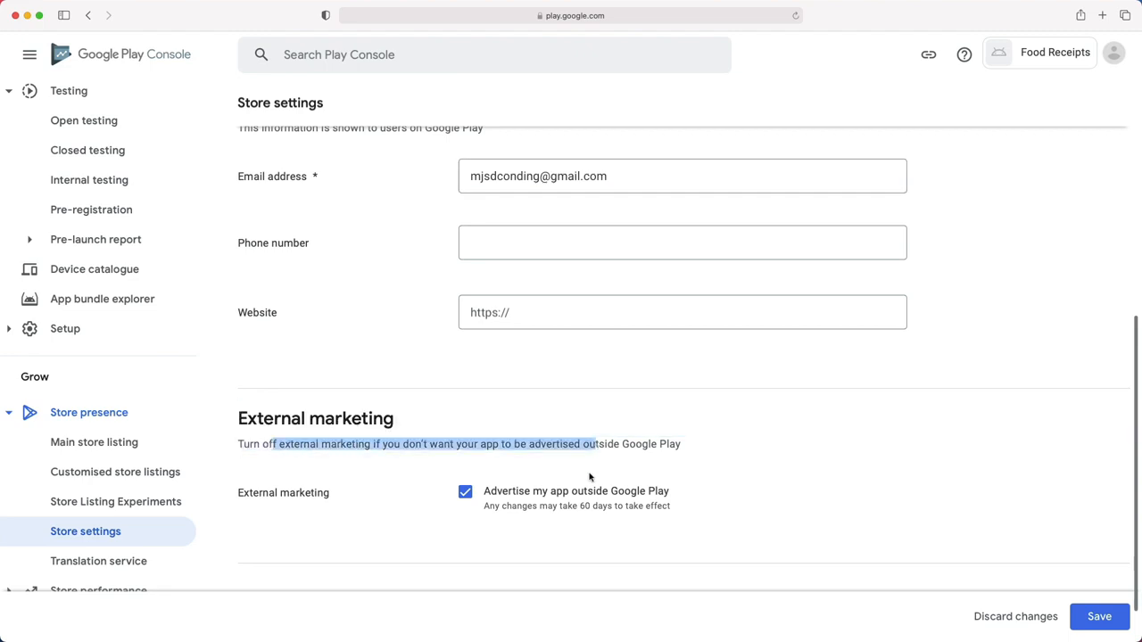
{"action": "left_click", "coordinate": [1090, 618]}
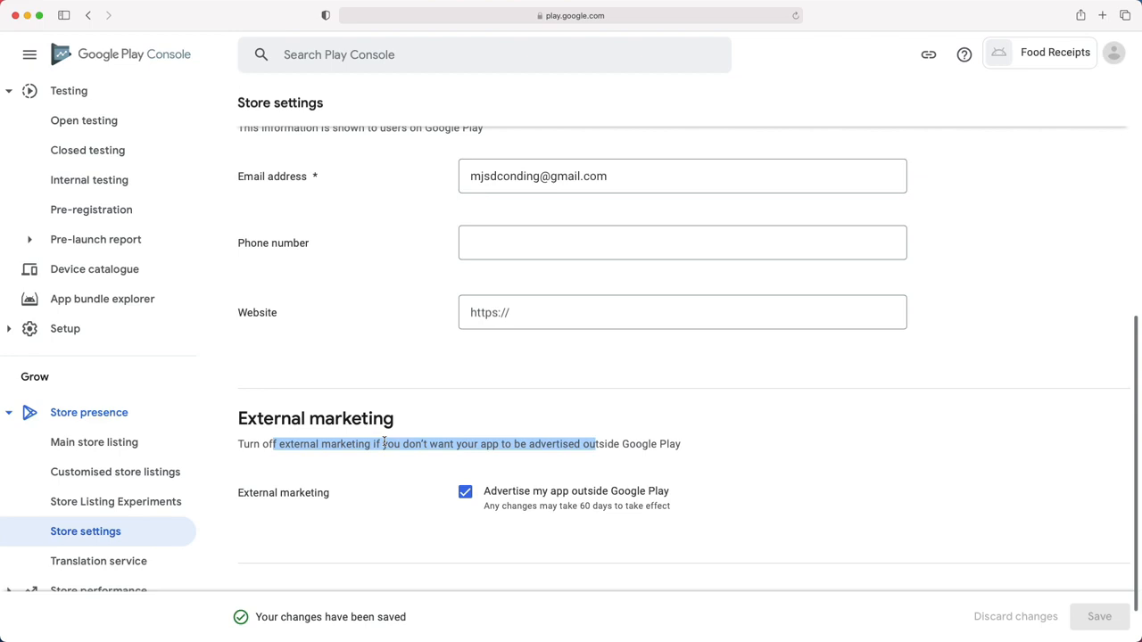
- Go to Main store listing and zoom out to show the name and description fields
{"action": "left_click", "coordinate": [126, 443]}
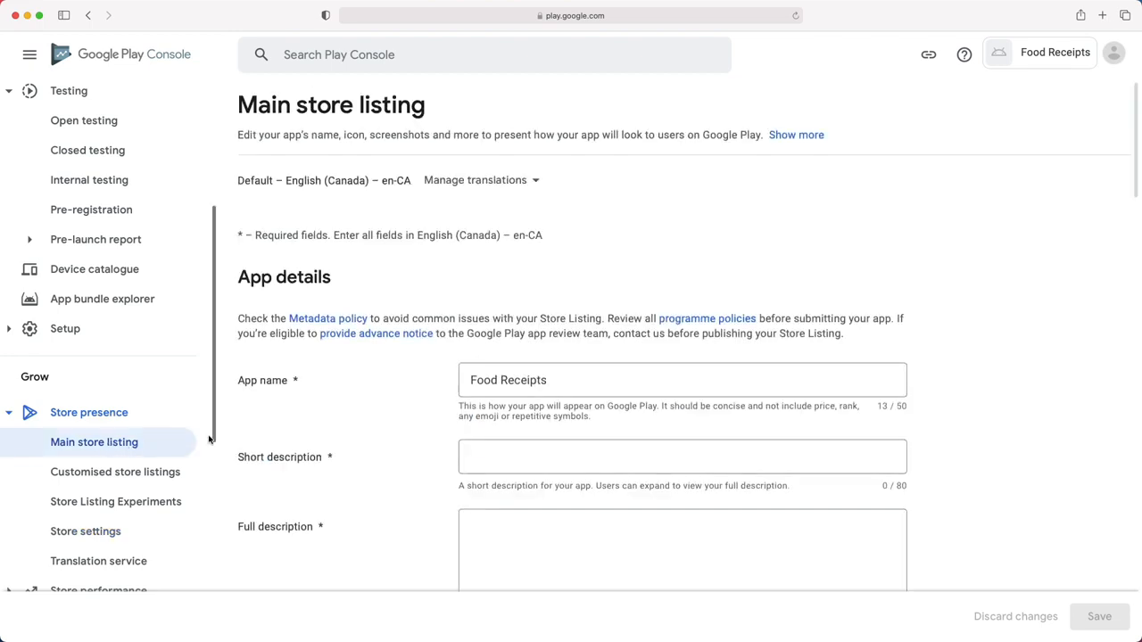
{"action": "scroll", "coordinate": [321, 294], "scroll_direction": "down", "scroll_amount": 2}
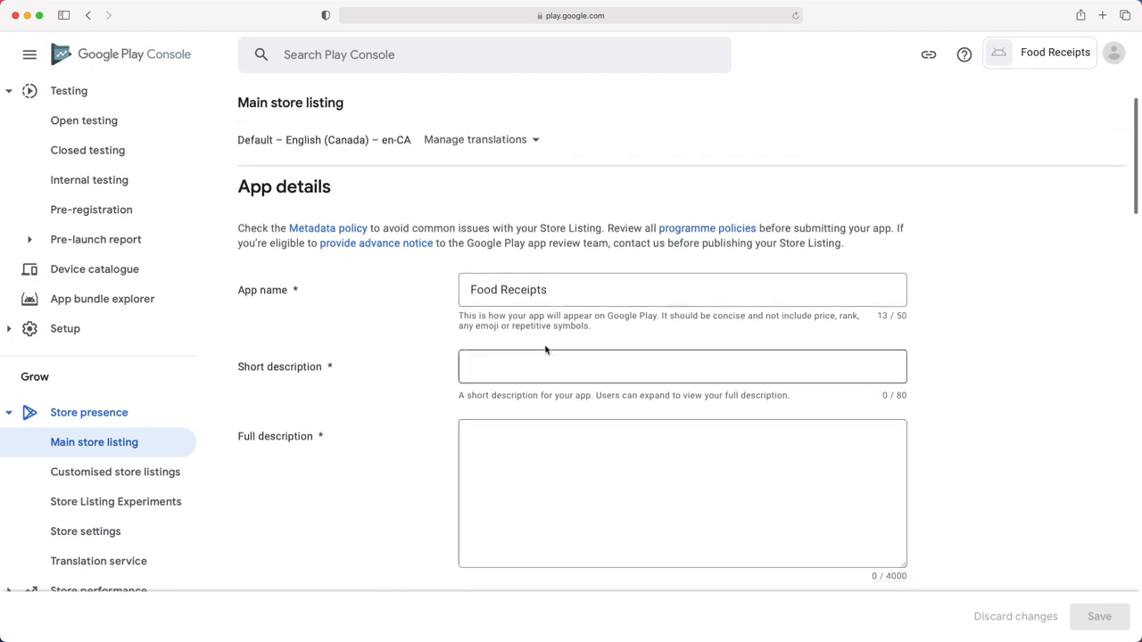
{"action": "left_click_drag", "start_coordinate": [245, 291], "coordinate": [293, 292]}
{"action": "left_click_drag", "start_coordinate": [239, 370], "coordinate": [313, 371]}
{"action": "left_click_drag", "start_coordinate": [244, 437], "coordinate": [309, 438]}
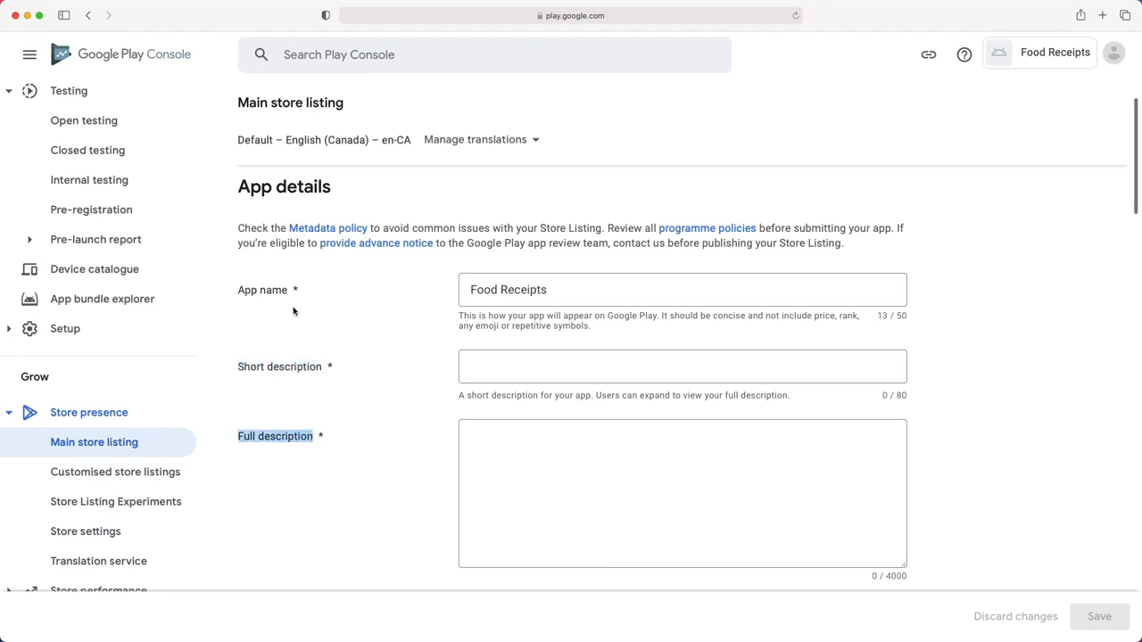
{"action": "key", "text": "super+minus"}
{"action": "key", "text": "super+minus"}
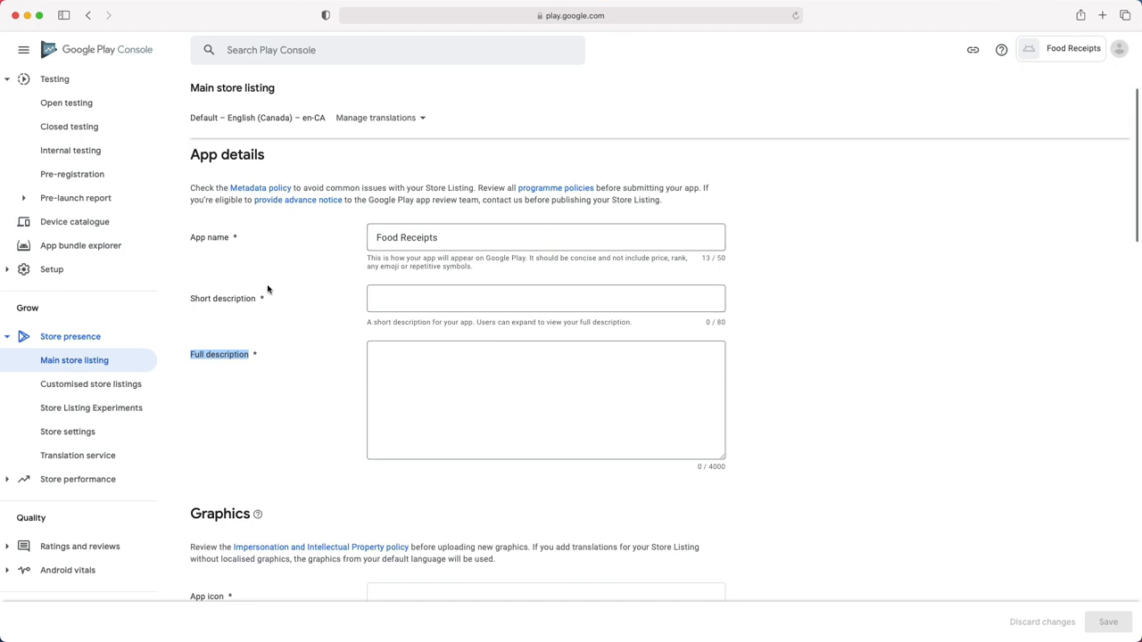
{"action": "left_click_drag", "start_coordinate": [443, 239], "coordinate": [367, 237]}
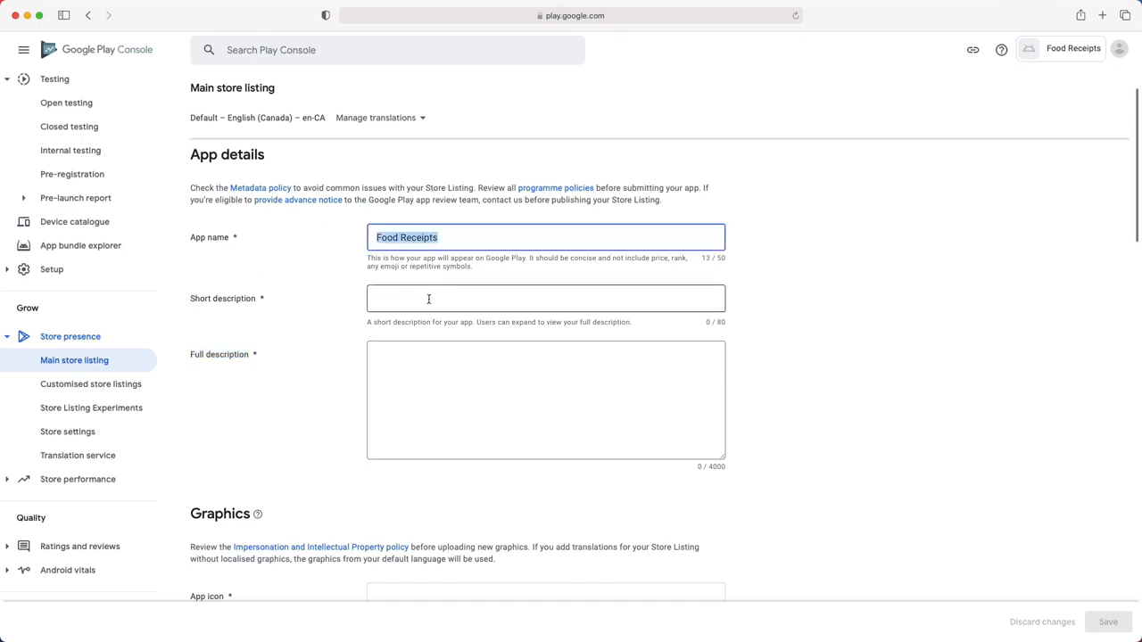
- Paste 'The best collection of food receipt' as short description and paste the full description
{"action": "left_click", "coordinate": [386, 300]}
{"action": "right_click", "coordinate": [386, 300]}
{"action": "left_click", "coordinate": [412, 330]}
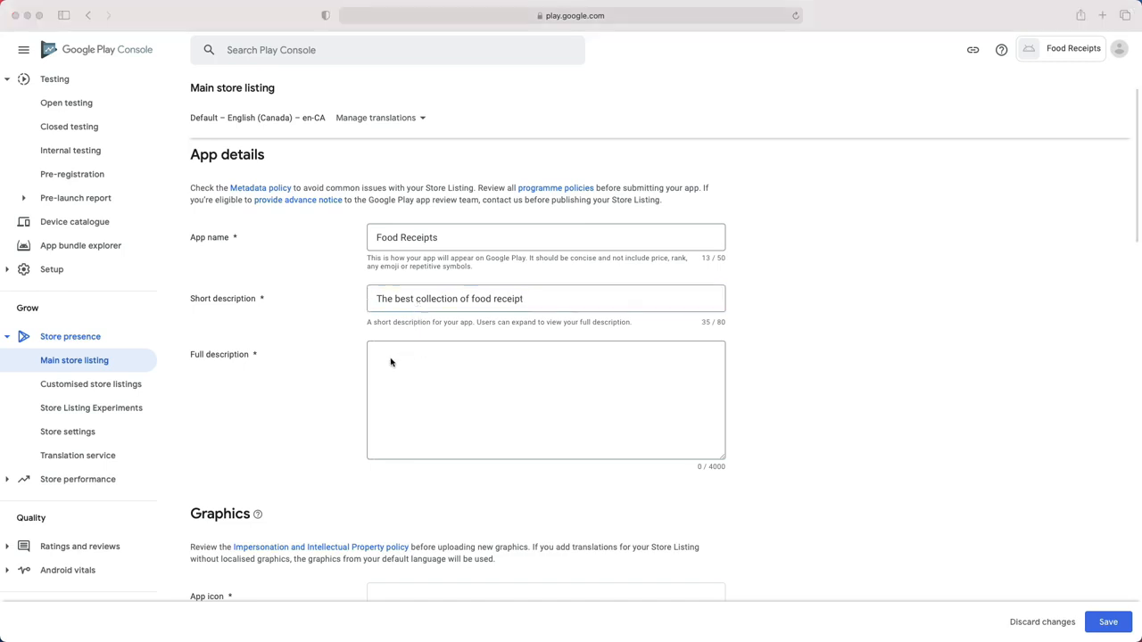
{"action": "left_click", "coordinate": [386, 360]}
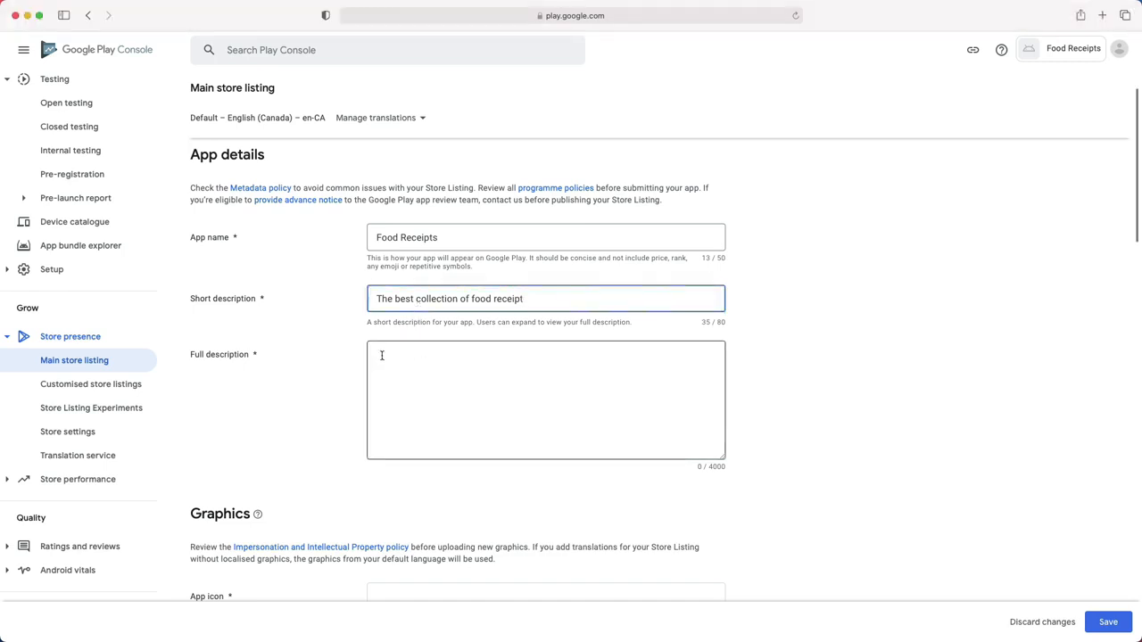
{"action": "right_click", "coordinate": [382, 355]}
{"action": "left_click", "coordinate": [400, 390]}
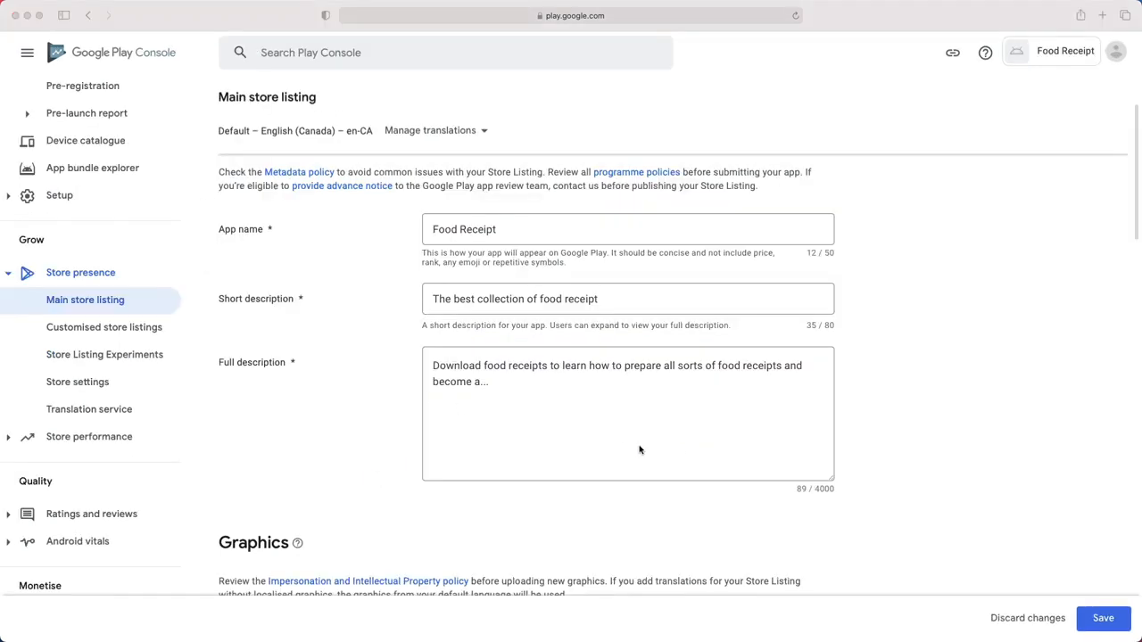
{"action": "scroll", "coordinate": [637, 449], "scroll_direction": "down", "scroll_amount": 2}
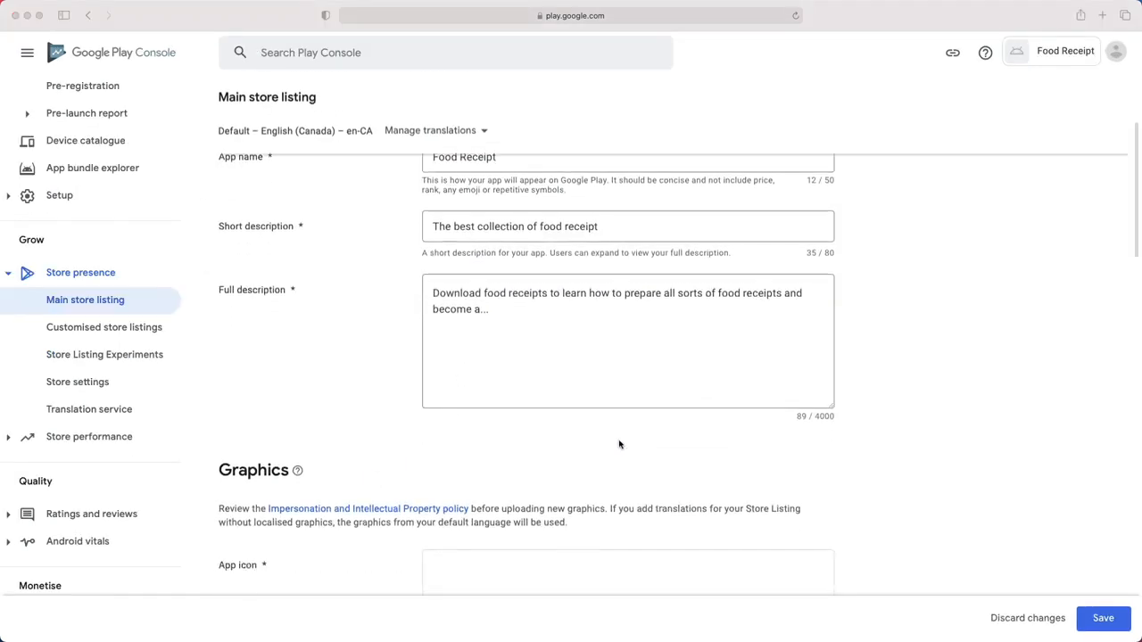
{"action": "scroll", "coordinate": [617, 443], "scroll_direction": "down", "scroll_amount": 3}
{"action": "scroll", "coordinate": [617, 441], "scroll_direction": "down", "scroll_amount": 2}
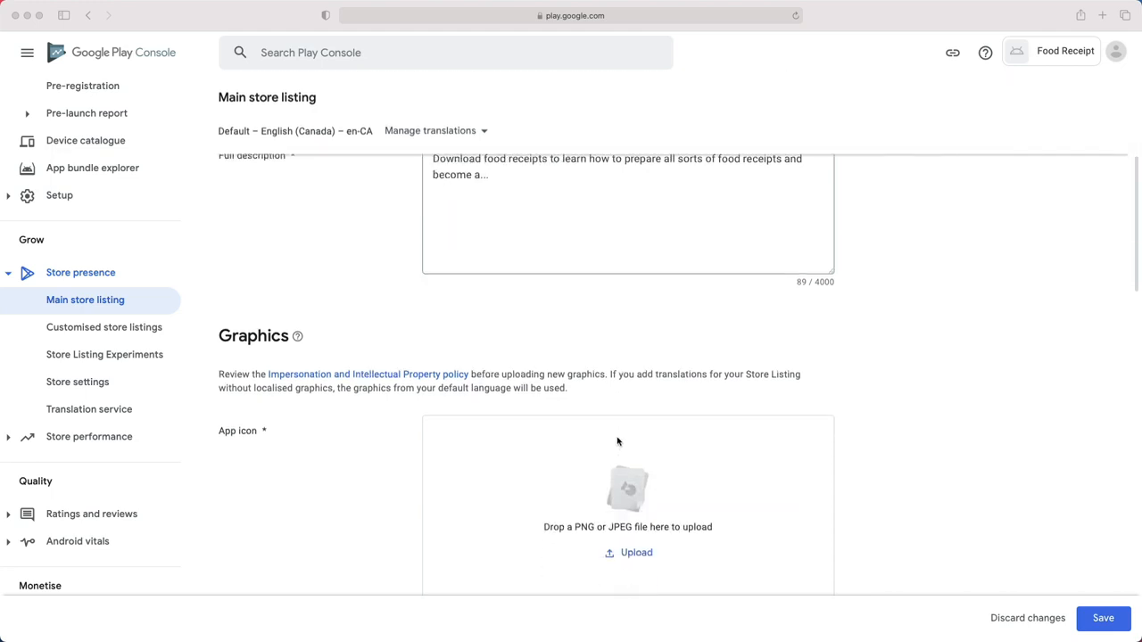
{"action": "scroll", "coordinate": [617, 441], "scroll_direction": "down", "scroll_amount": 2}
{"action": "double_click", "coordinate": [252, 254]}
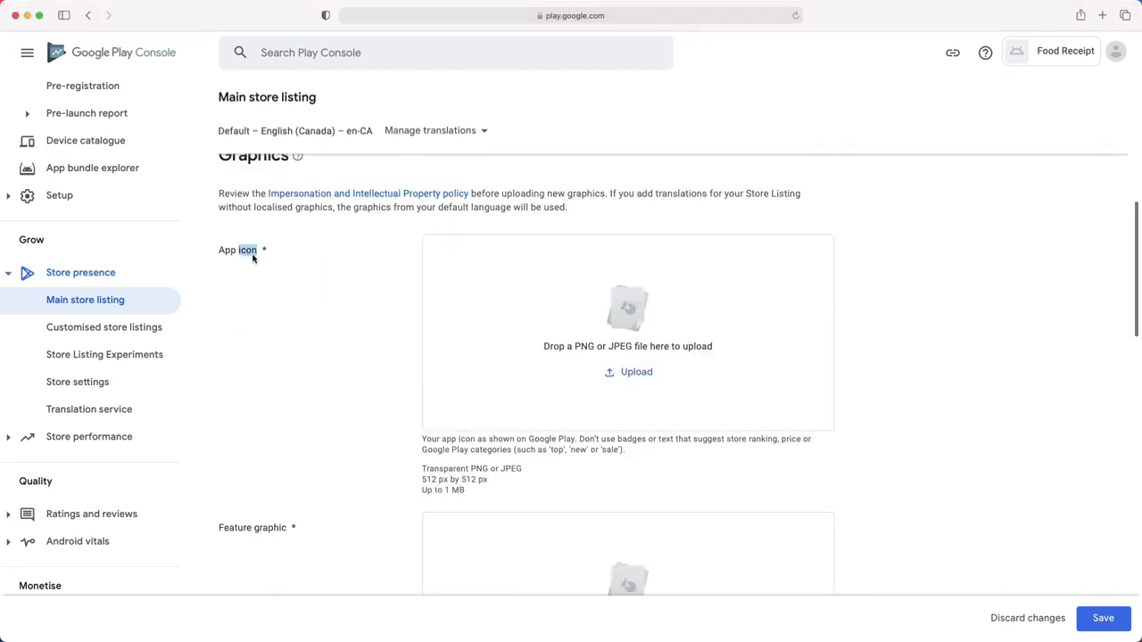
{"action": "scroll", "coordinate": [277, 339], "scroll_direction": "down", "scroll_amount": 5}
{"action": "scroll", "coordinate": [277, 345], "scroll_direction": "down", "scroll_amount": 4}
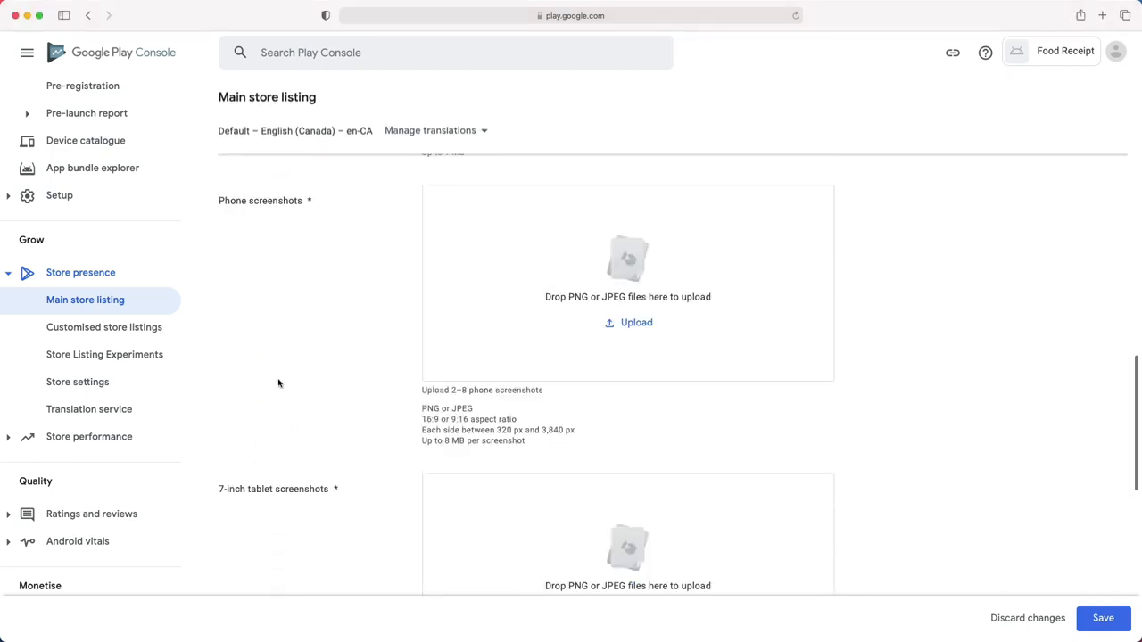
{"action": "double_click", "coordinate": [280, 204]}
{"action": "double_click", "coordinate": [307, 490]}
{"action": "scroll", "coordinate": [321, 489], "scroll_direction": "down", "scroll_amount": 5}
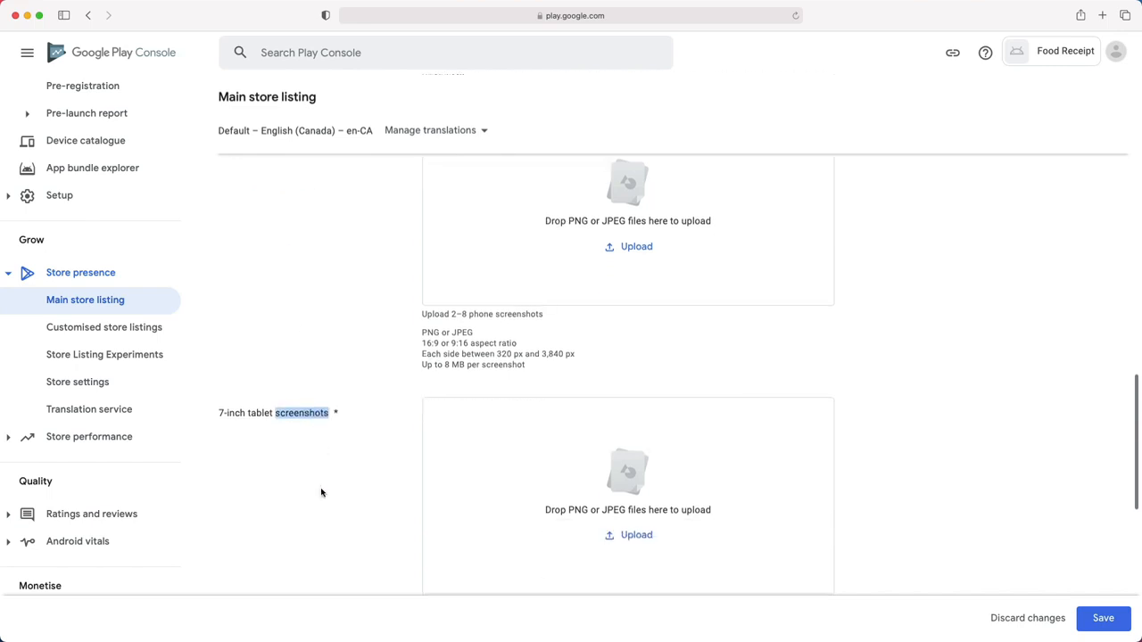
{"action": "scroll", "coordinate": [324, 482], "scroll_direction": "down", "scroll_amount": 2}
{"action": "scroll", "coordinate": [330, 321], "scroll_direction": "down", "scroll_amount": 1}
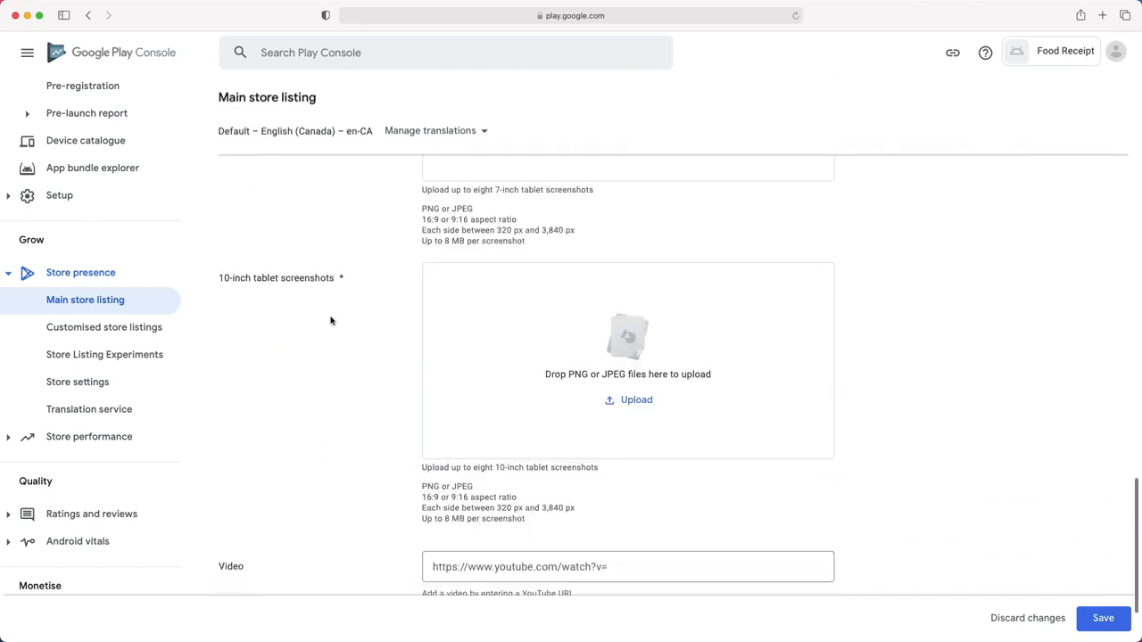
{"action": "scroll", "coordinate": [269, 489], "scroll_direction": "down", "scroll_amount": 2}
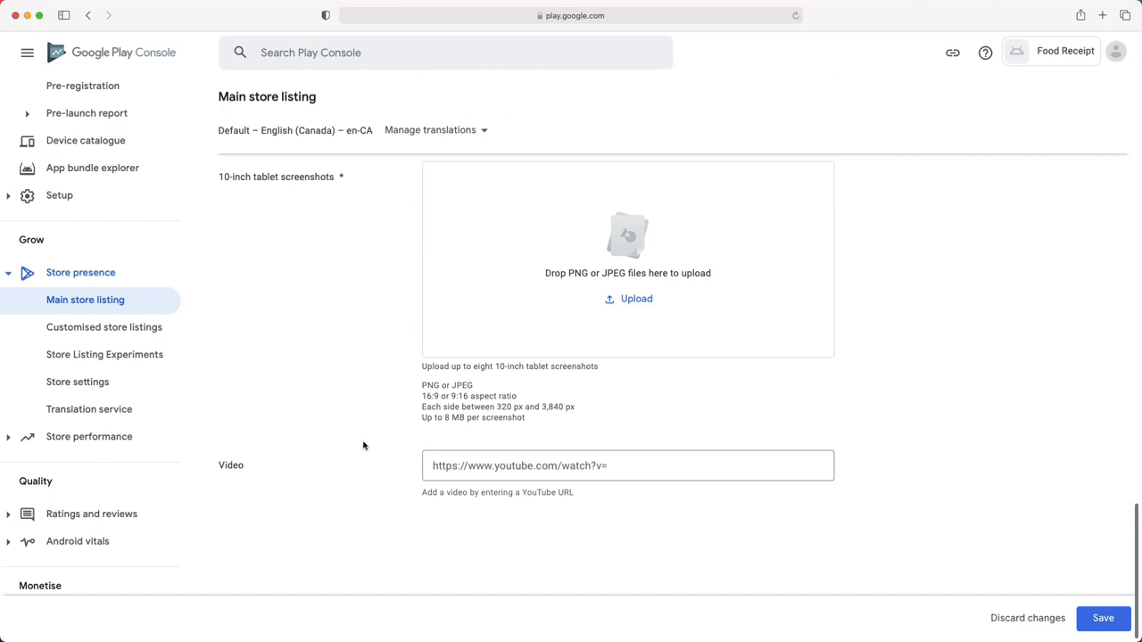
{"action": "scroll", "coordinate": [364, 445], "scroll_direction": "up", "scroll_amount": 15}
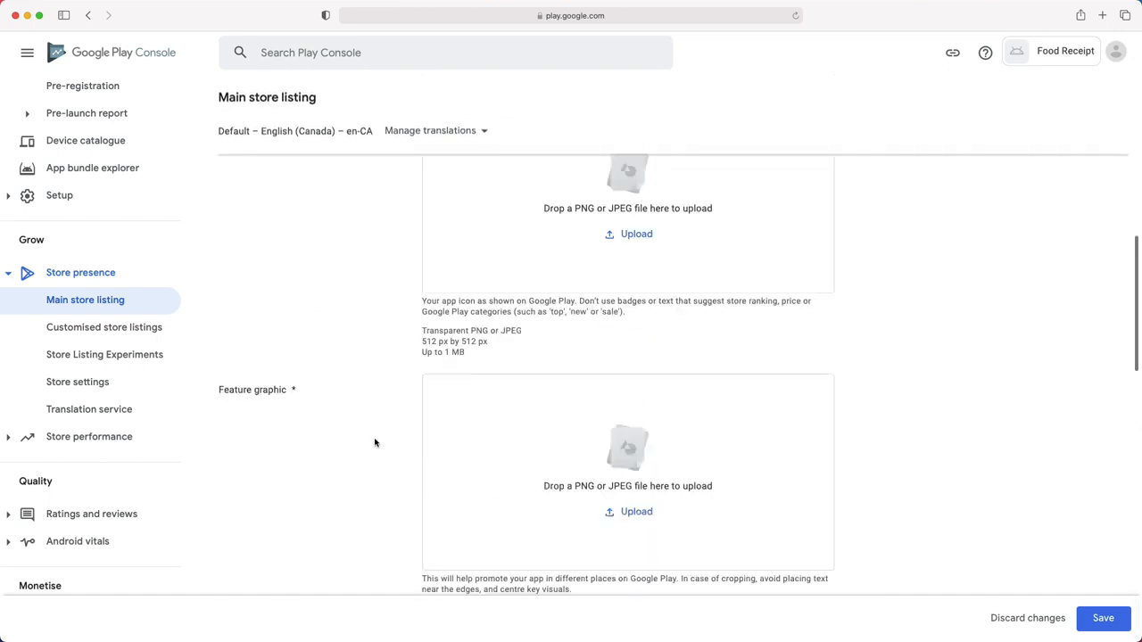
{"action": "left_click_drag", "start_coordinate": [423, 332], "coordinate": [487, 354]}
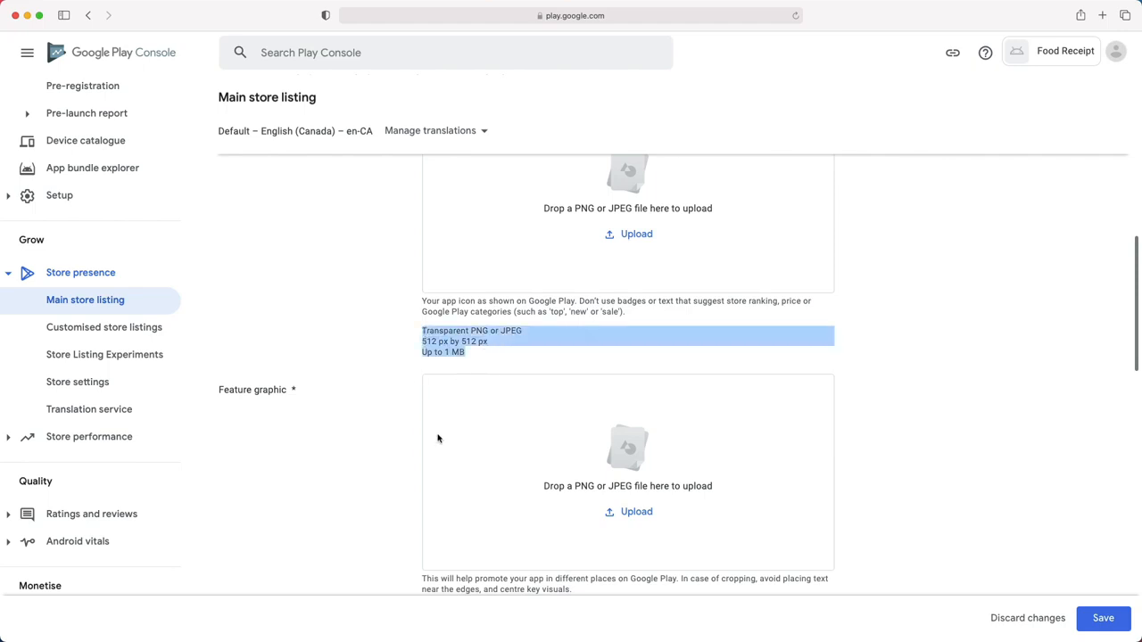
{"action": "scroll", "coordinate": [432, 448], "scroll_direction": "down", "scroll_amount": 2}
{"action": "left_click_drag", "start_coordinate": [421, 527], "coordinate": [525, 588]}
{"action": "scroll", "coordinate": [473, 534], "scroll_direction": "down", "scroll_amount": 5}
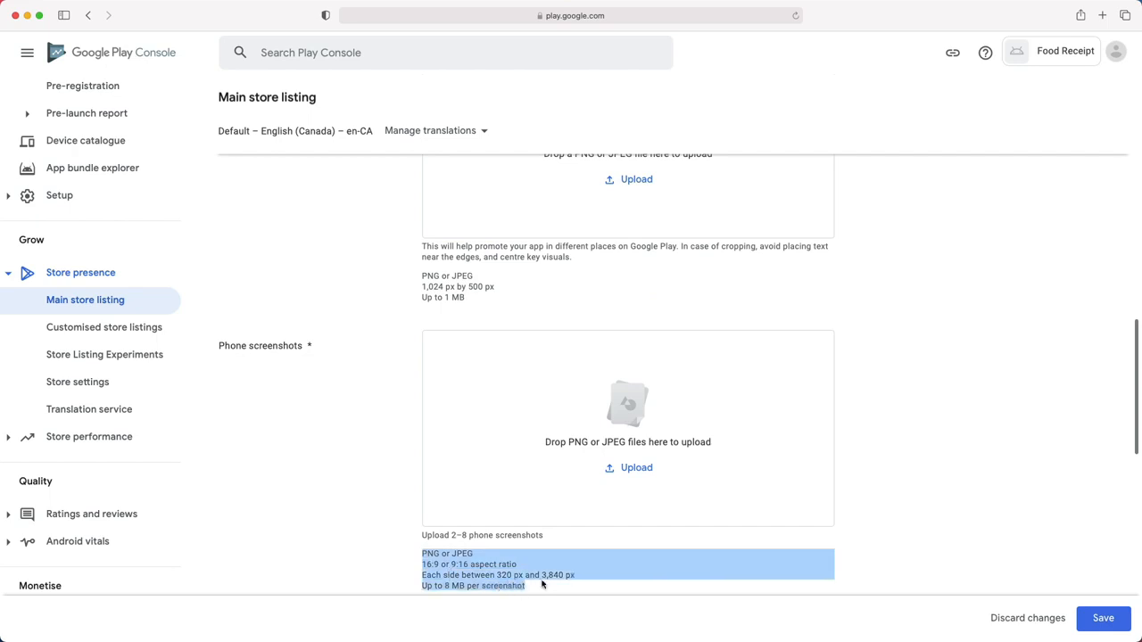
{"action": "scroll", "coordinate": [547, 442], "scroll_direction": "up", "scroll_amount": 6}
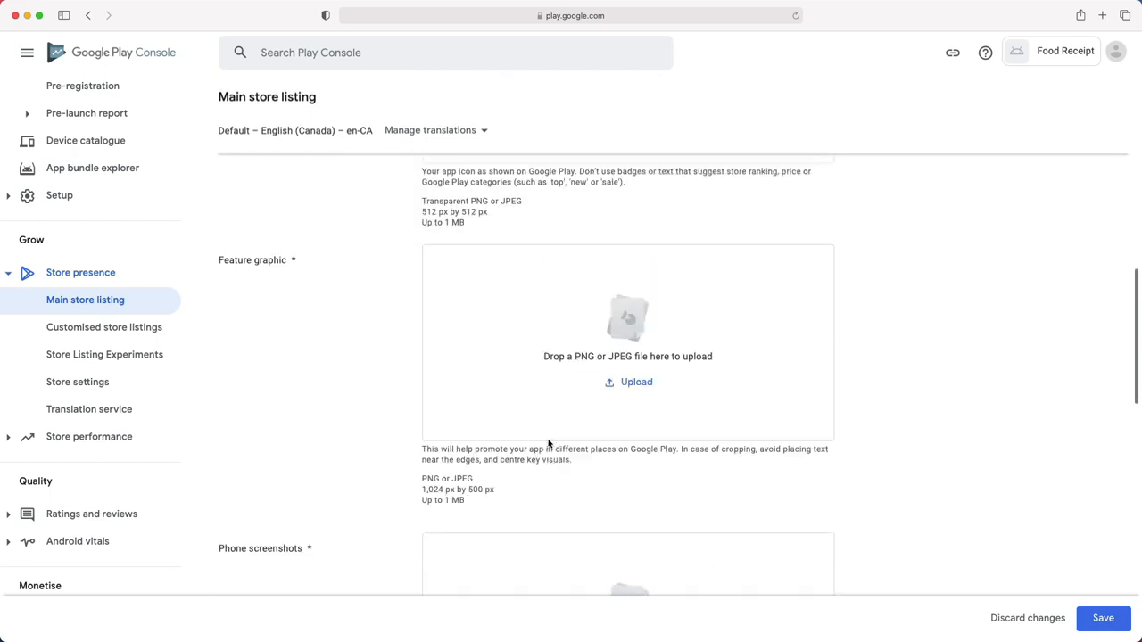
{"action": "scroll", "coordinate": [547, 443], "scroll_direction": "up", "scroll_amount": 5}
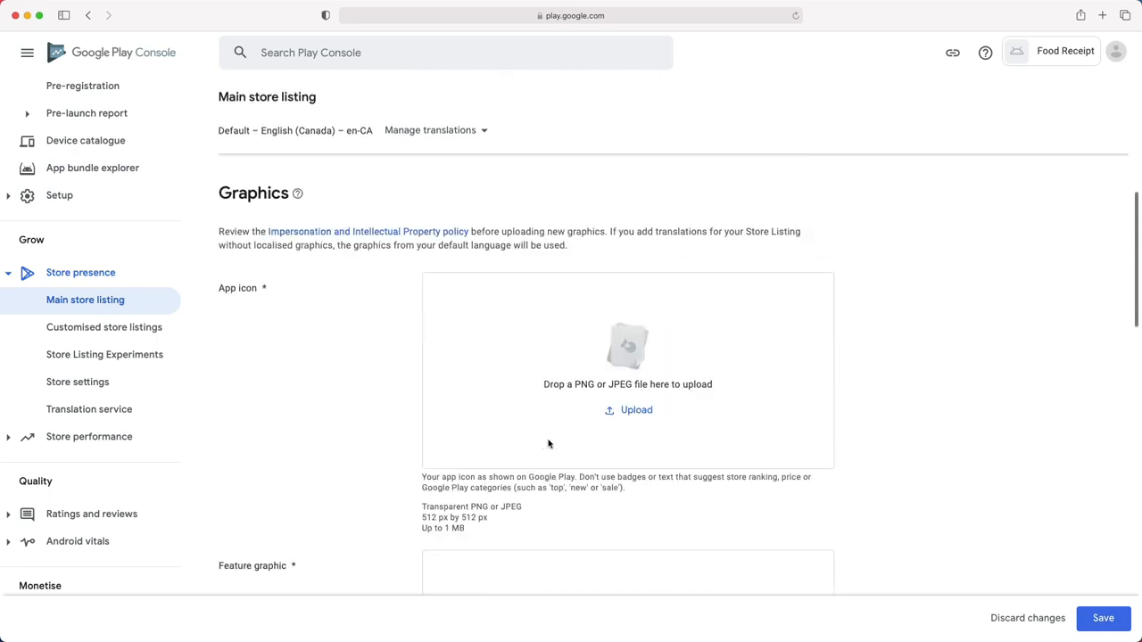
- Upload icon.png as the app icon and the featured image as the feature graphic
{"action": "left_click", "coordinate": [630, 416]}
{"action": "double_click", "coordinate": [476, 262]}
{"action": "scroll", "coordinate": [571, 388], "scroll_direction": "down", "scroll_amount": 7}
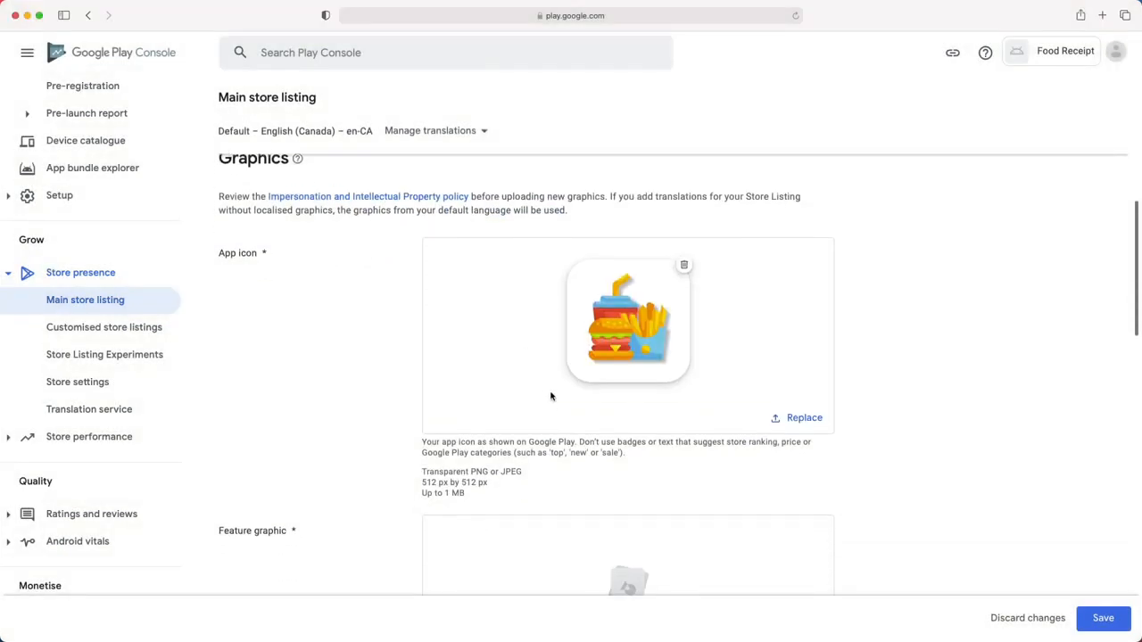
{"action": "left_click", "coordinate": [627, 381]}
{"action": "double_click", "coordinate": [487, 251]}
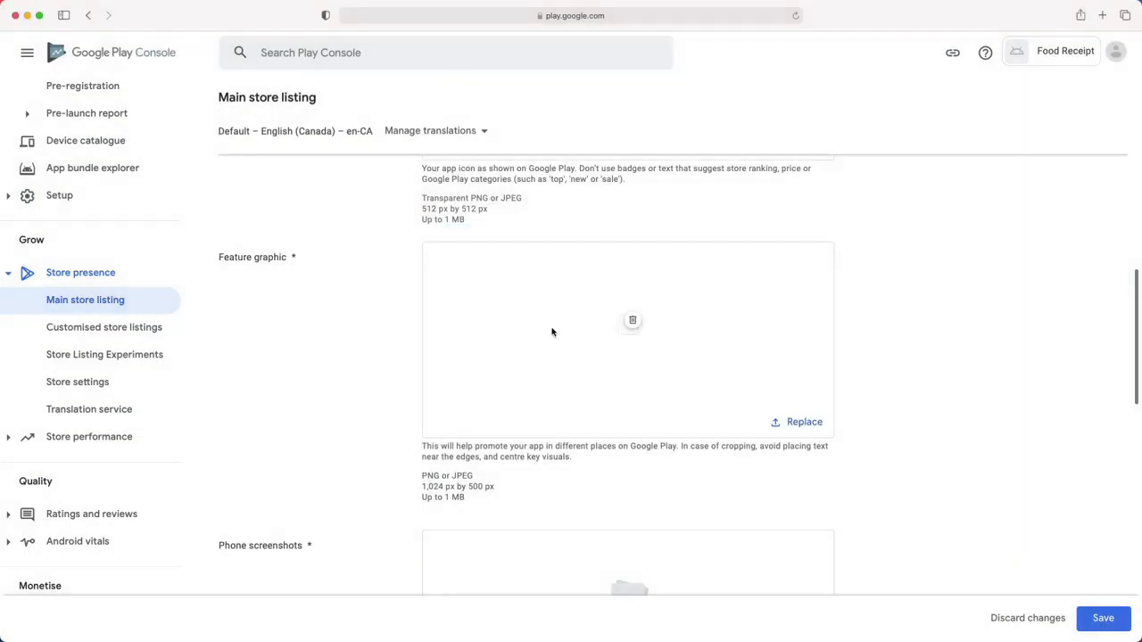
- Upload three phone screenshots from the assets folder
{"action": "scroll", "coordinate": [600, 393], "scroll_direction": "down", "scroll_amount": 2}
{"action": "scroll", "coordinate": [600, 393], "scroll_direction": "down", "scroll_amount": 3}
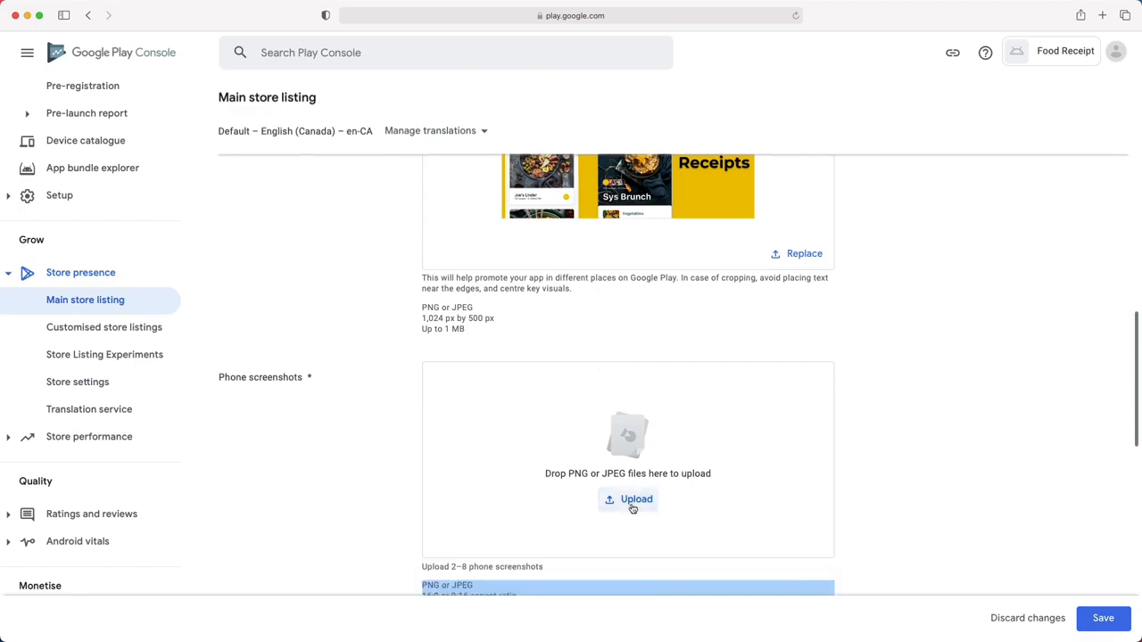
{"action": "left_click", "coordinate": [632, 504]}
{"action": "left_click", "coordinate": [485, 276]}
{"action": "left_click", "coordinate": [508, 301], "text": "shift"}
{"action": "left_click", "coordinate": [713, 425]}
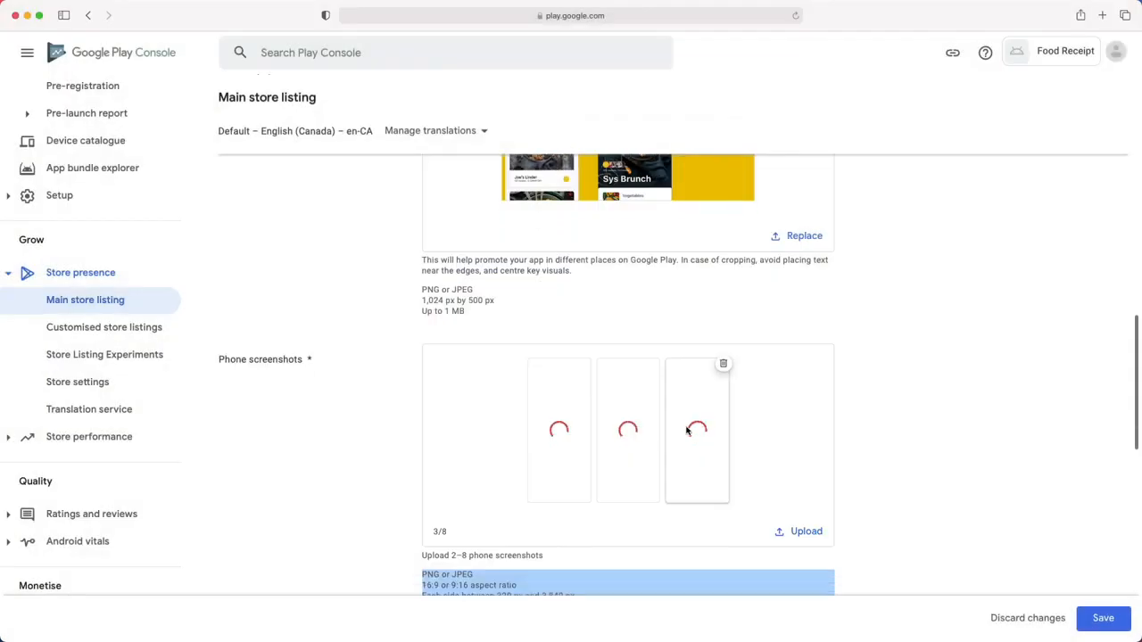
- Upload three screenshots each for the 7-inch and 10-inch tablet slots
{"action": "scroll", "coordinate": [683, 426], "scroll_direction": "down", "scroll_amount": 5}
{"action": "scroll", "coordinate": [683, 426], "scroll_direction": "down", "scroll_amount": 4}
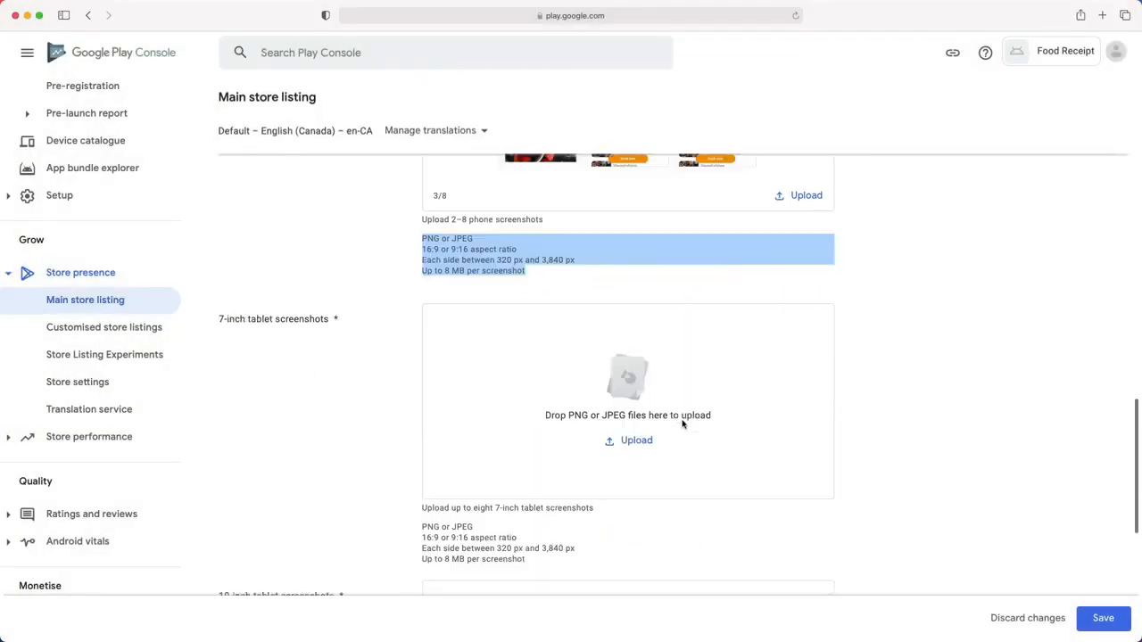
{"action": "left_click", "coordinate": [636, 424]}
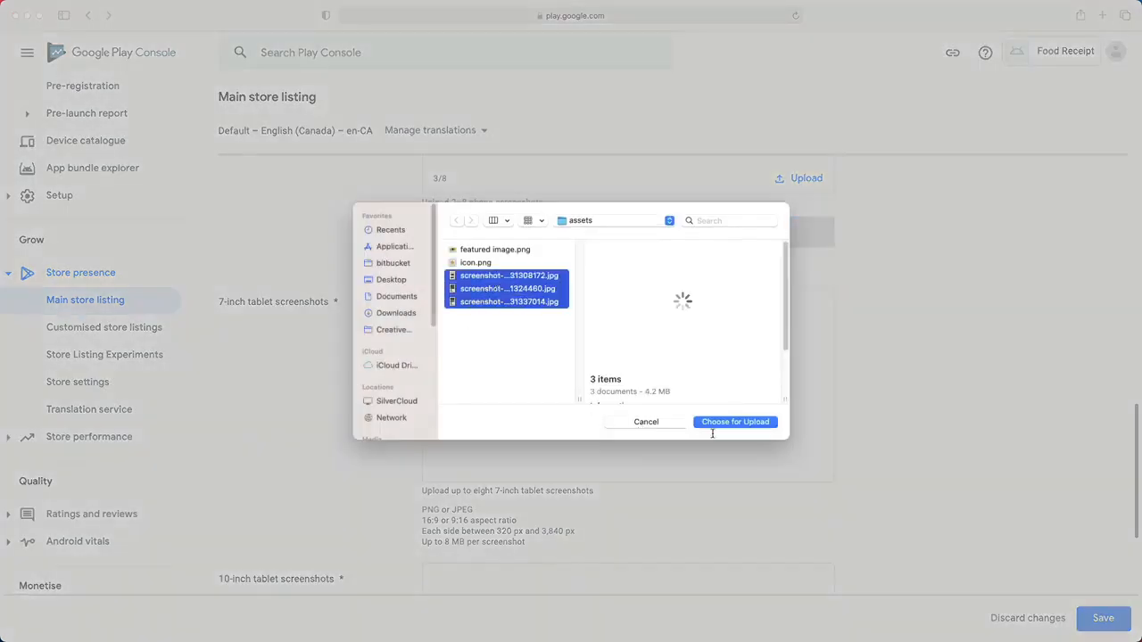
{"action": "left_click", "coordinate": [748, 426]}
{"action": "scroll", "coordinate": [660, 434], "scroll_direction": "down", "scroll_amount": 5}
{"action": "left_click", "coordinate": [636, 427]}
{"action": "left_click_drag", "start_coordinate": [491, 329], "coordinate": [464, 273]}
{"action": "left_click", "coordinate": [739, 421]}
{"action": "scroll", "coordinate": [625, 446], "scroll_direction": "down", "scroll_amount": 1}
{"action": "scroll", "coordinate": [681, 454], "scroll_direction": "up", "scroll_amount": 2}
{"action": "scroll", "coordinate": [680, 454], "scroll_direction": "up", "scroll_amount": 15}
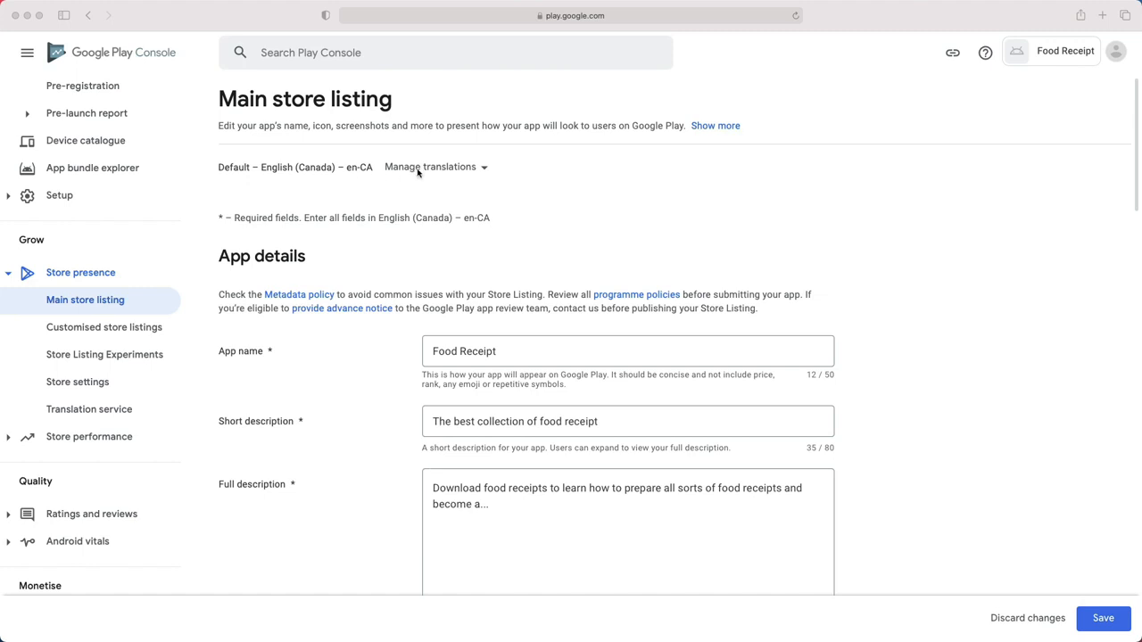
- Add French (Canada) as a store listing translation language
{"action": "left_click", "coordinate": [473, 171]}
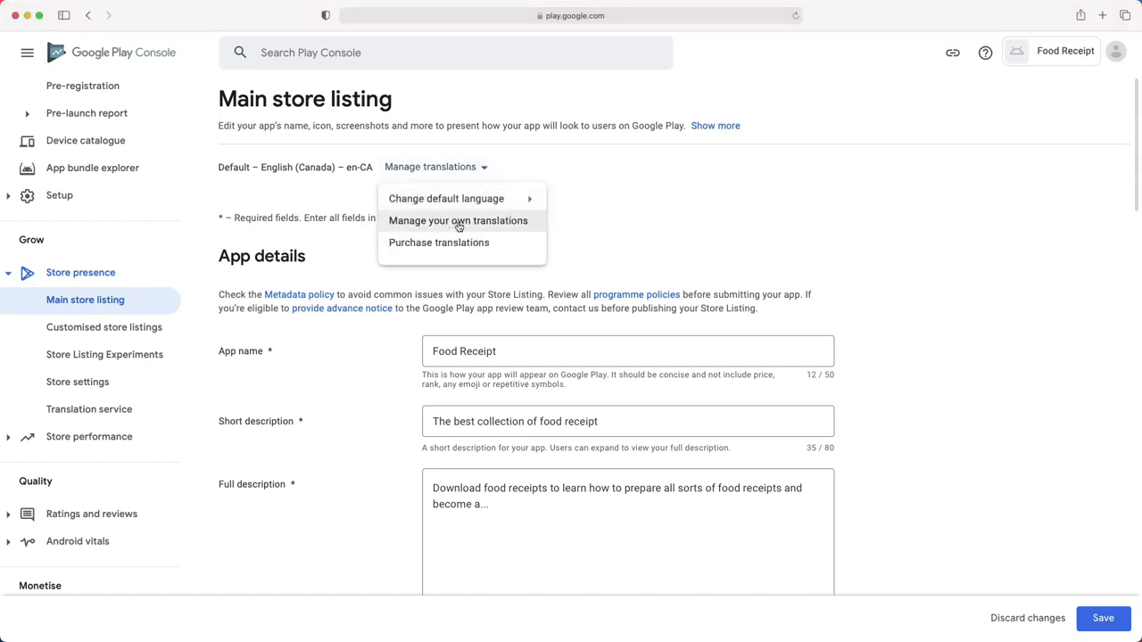
{"action": "left_click", "coordinate": [458, 225]}
{"action": "scroll", "coordinate": [410, 330], "scroll_direction": "down", "scroll_amount": 4}
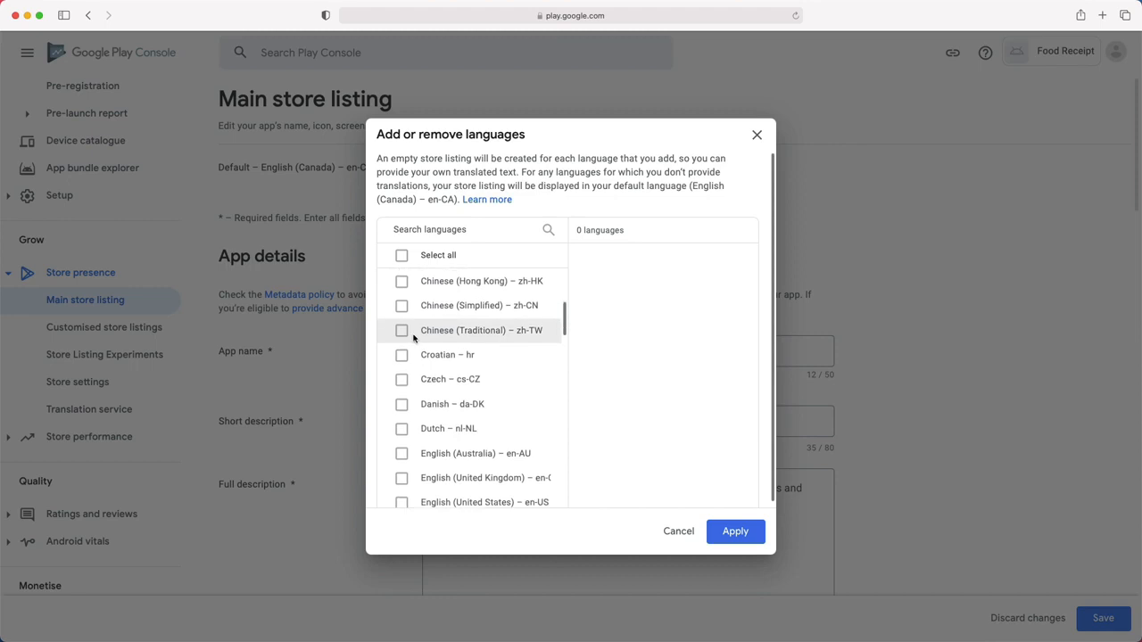
{"action": "scroll", "coordinate": [410, 339], "scroll_direction": "down", "scroll_amount": 3}
{"action": "left_click", "coordinate": [402, 346]}
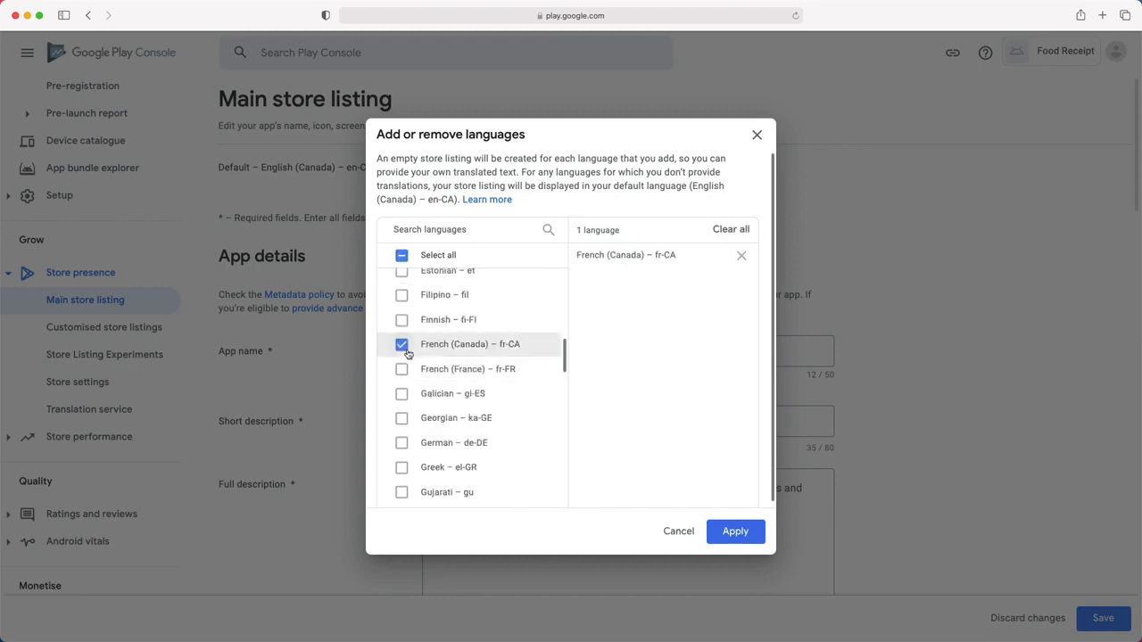
{"action": "left_click", "coordinate": [736, 532]}
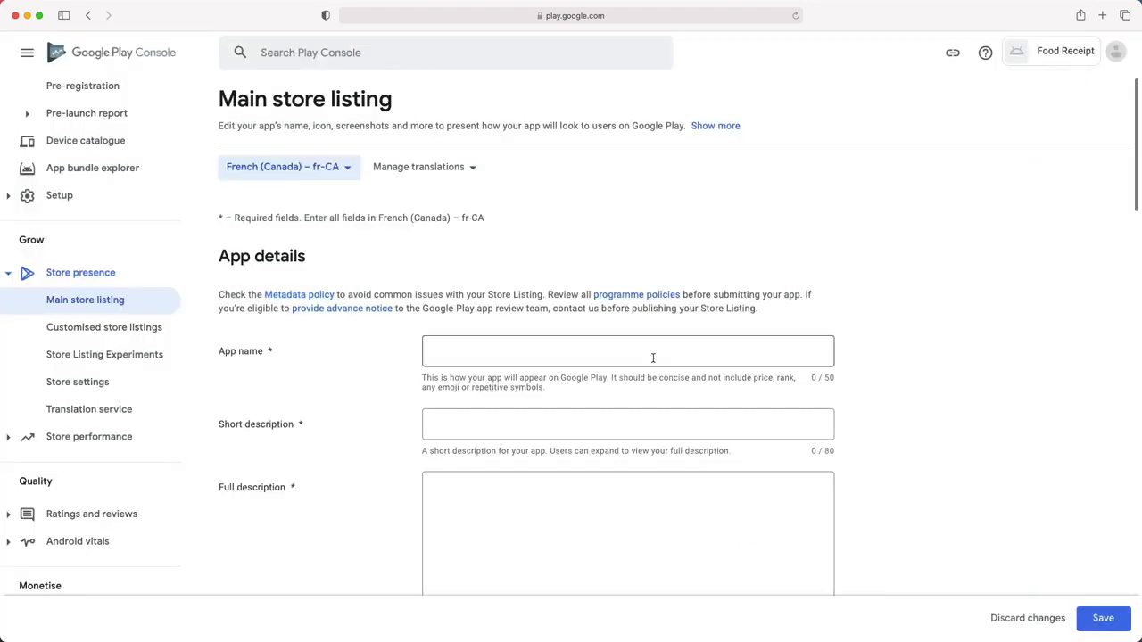
{"action": "scroll", "coordinate": [526, 411], "scroll_direction": "down", "scroll_amount": 5}
{"action": "scroll", "coordinate": [581, 400], "scroll_direction": "down", "scroll_amount": 10}
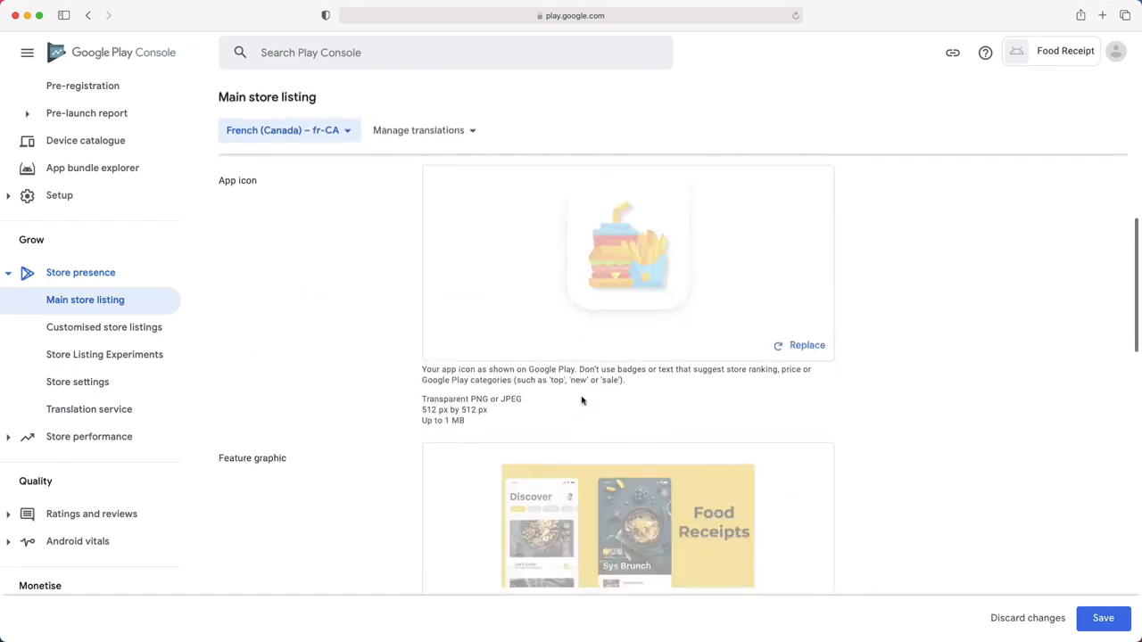
{"action": "scroll", "coordinate": [571, 428], "scroll_direction": "up", "scroll_amount": 12}
{"action": "scroll", "coordinate": [562, 402], "scroll_direction": "up", "scroll_amount": 3}
- Remove French (Canada) again and save the listing with English (Canada) only
{"action": "left_click", "coordinate": [423, 169]}
{"action": "left_click", "coordinate": [434, 222]}
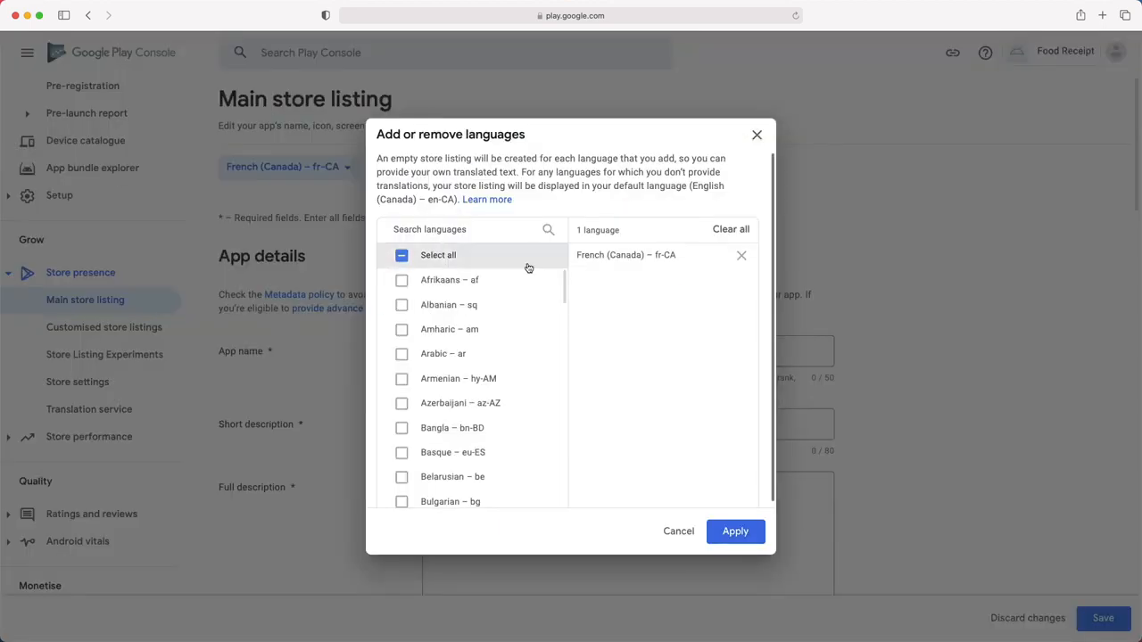
{"action": "left_click", "coordinate": [742, 255]}
{"action": "left_click", "coordinate": [750, 531]}
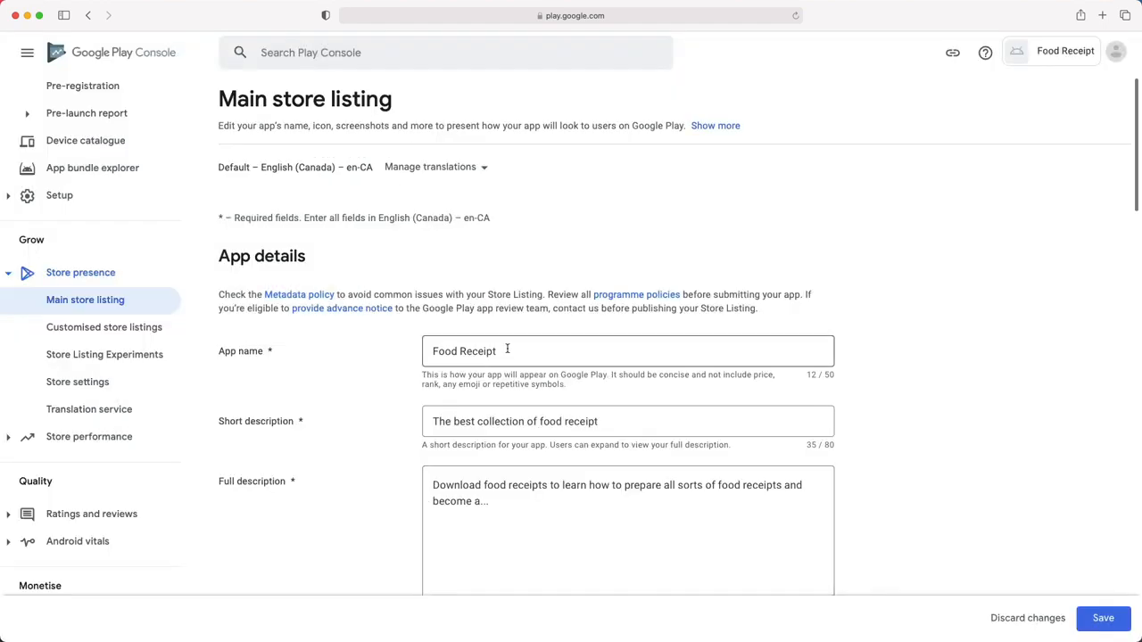
{"action": "scroll", "coordinate": [535, 372], "scroll_direction": "down", "scroll_amount": 10}
{"action": "scroll", "coordinate": [539, 374], "scroll_direction": "down", "scroll_amount": 5}
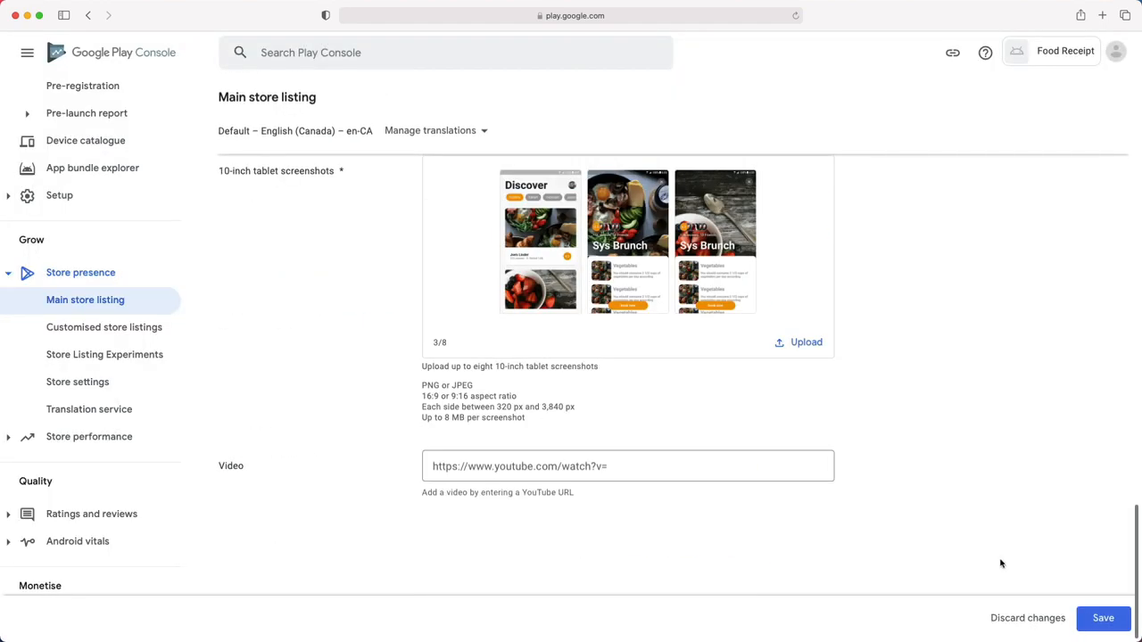
{"action": "left_click", "coordinate": [1101, 618]}
{"action": "scroll", "coordinate": [119, 227], "scroll_direction": "up", "scroll_amount": 5}
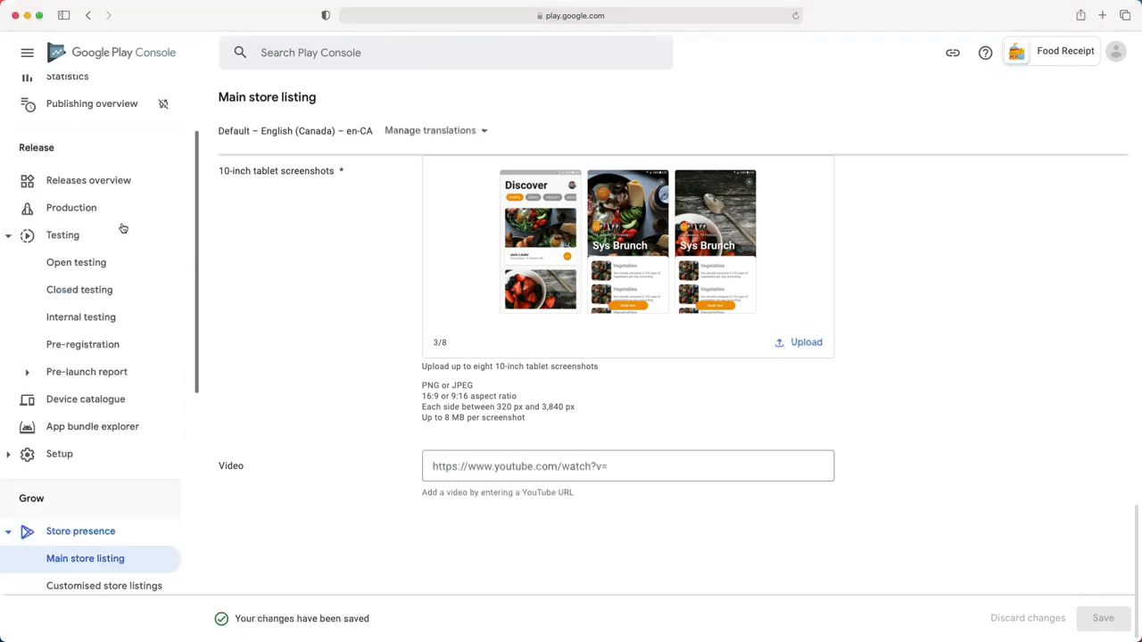
- Go from the dashboard to the inactive Production track's empty Countries/regions tab
{"action": "left_click", "coordinate": [85, 134]}
{"action": "scroll", "coordinate": [377, 335], "scroll_direction": "down", "scroll_amount": 3}
{"action": "scroll", "coordinate": [376, 339], "scroll_direction": "down", "scroll_amount": 2}
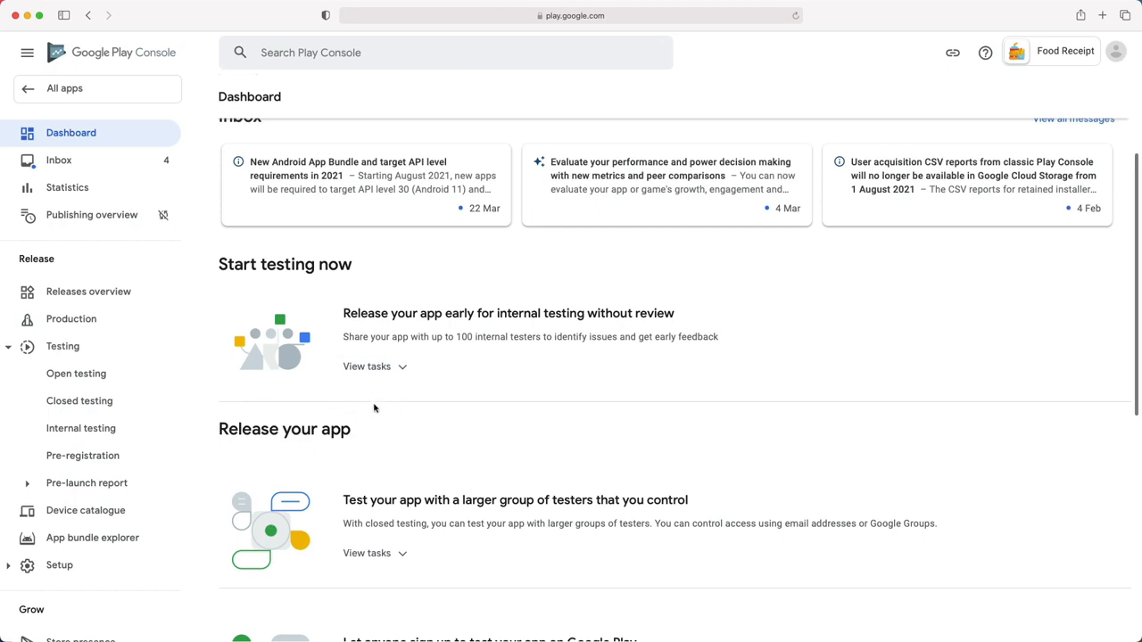
{"action": "left_click_drag", "start_coordinate": [222, 431], "coordinate": [354, 435]}
{"action": "scroll", "coordinate": [410, 471], "scroll_direction": "down", "scroll_amount": 5}
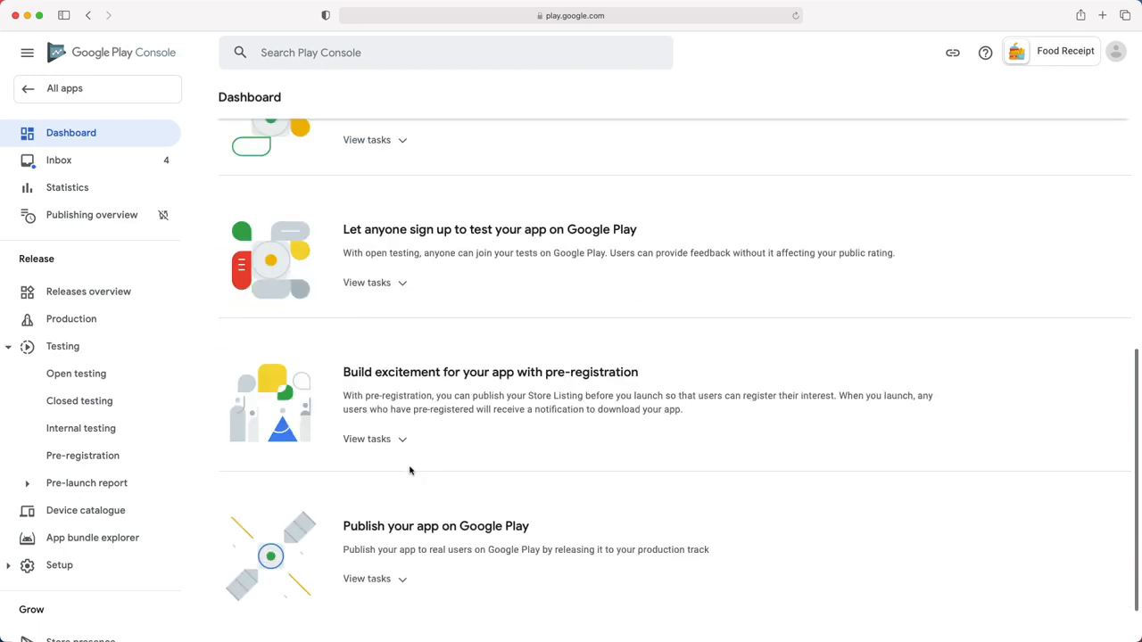
{"action": "scroll", "coordinate": [411, 471], "scroll_direction": "down", "scroll_amount": 1}
{"action": "left_click_drag", "start_coordinate": [342, 499], "coordinate": [530, 499]}
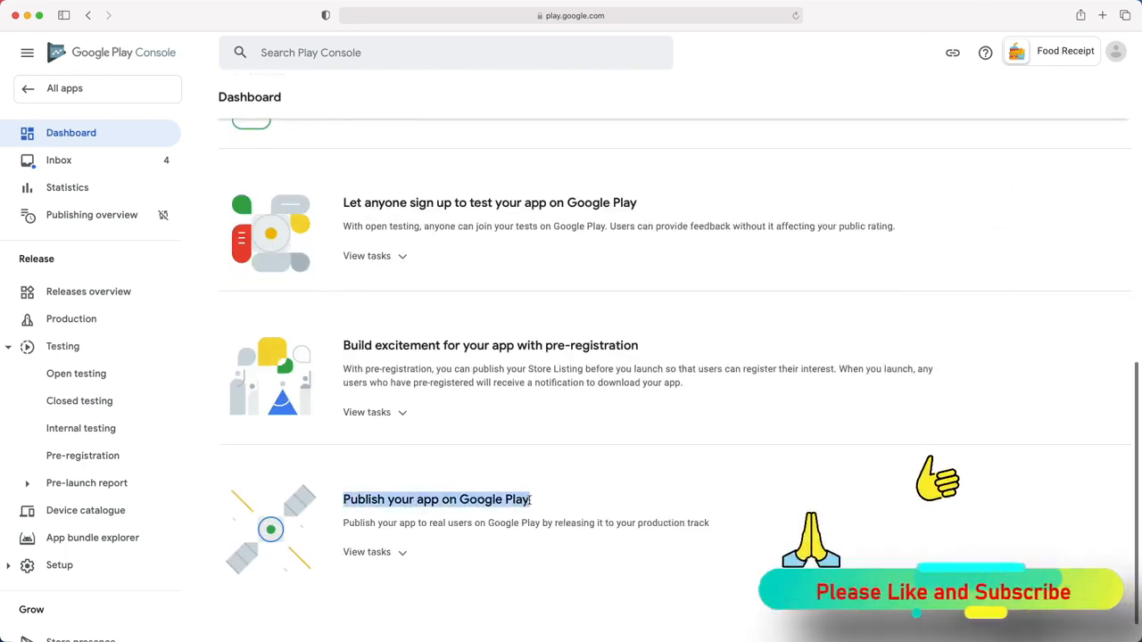
{"action": "left_click", "coordinate": [71, 319]}
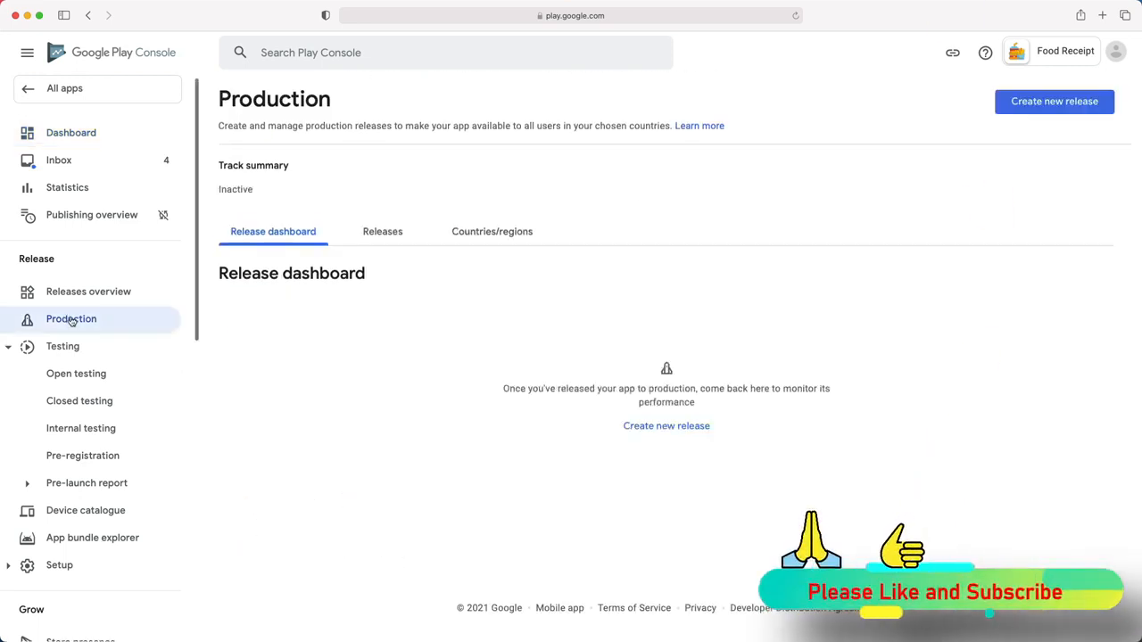
{"action": "left_click", "coordinate": [477, 239]}
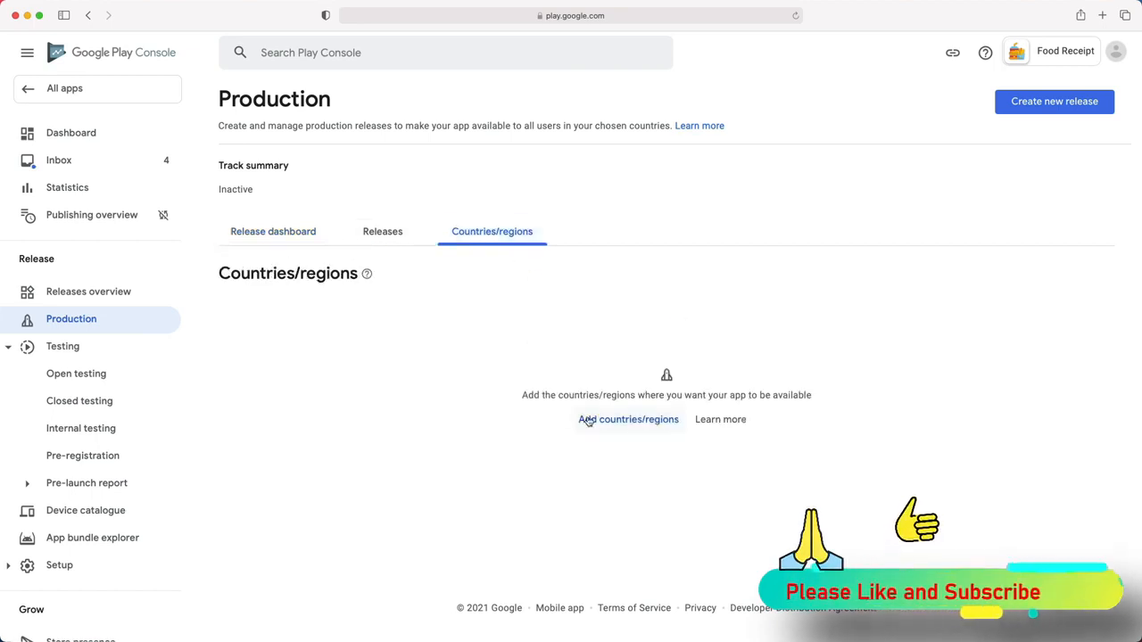
{"action": "left_click_drag", "start_coordinate": [539, 396], "coordinate": [733, 395]}
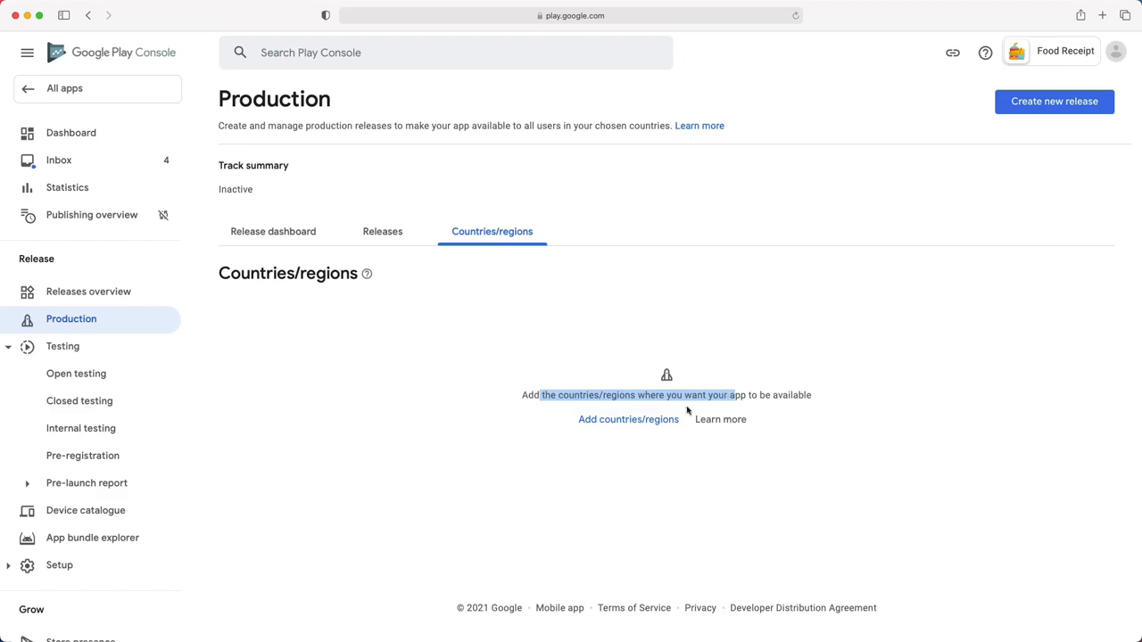
- Select every country and add all 172 countries plus Rest of World to Production
{"action": "left_click", "coordinate": [630, 421]}
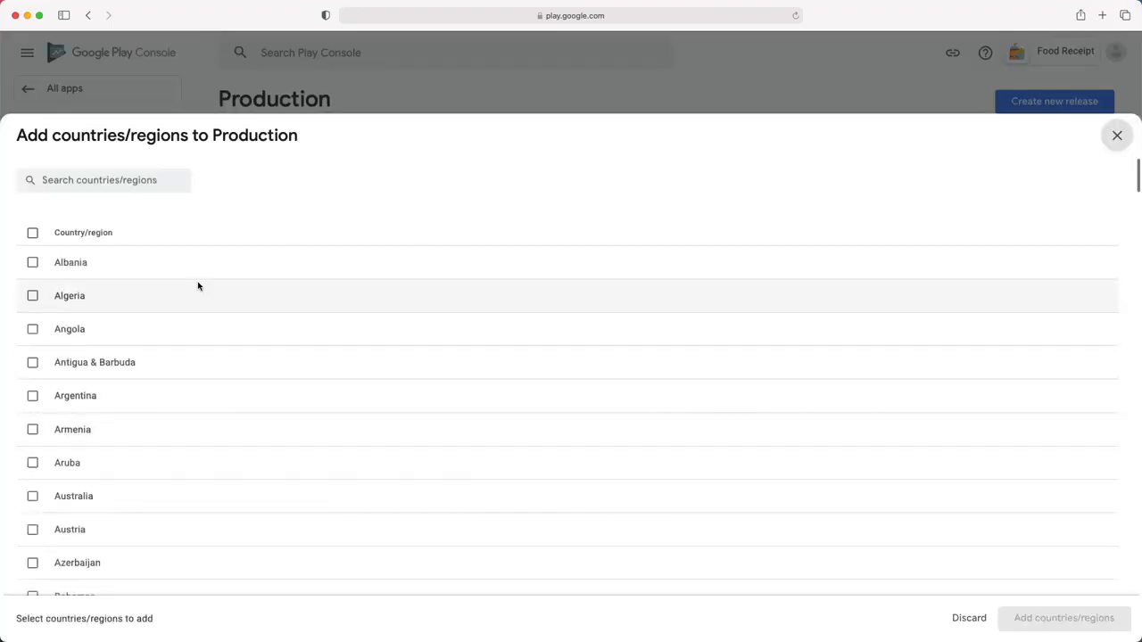
{"action": "left_click", "coordinate": [91, 181]}
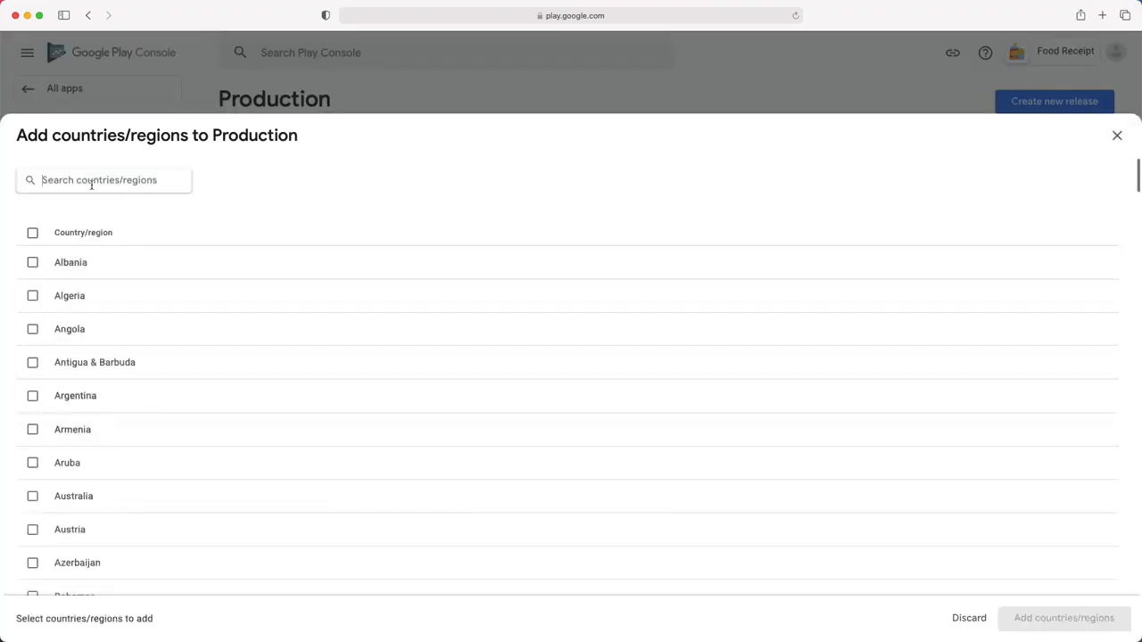
{"action": "type", "text": "haiti"}
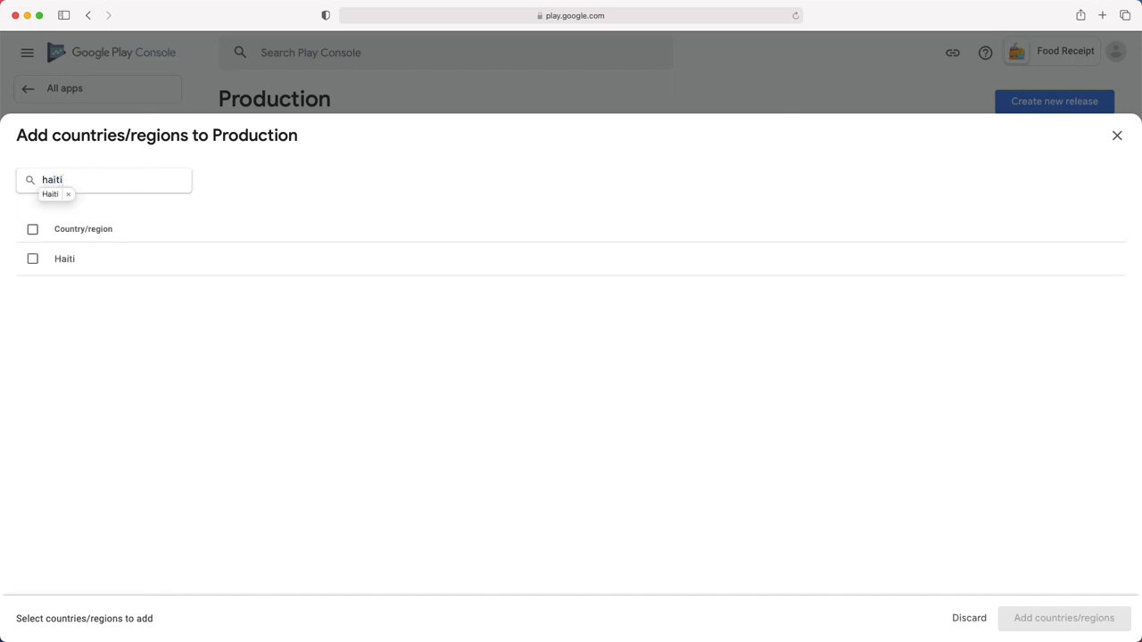
{"action": "key", "text": "BackSpace"}
{"action": "key", "text": "BackSpace"}
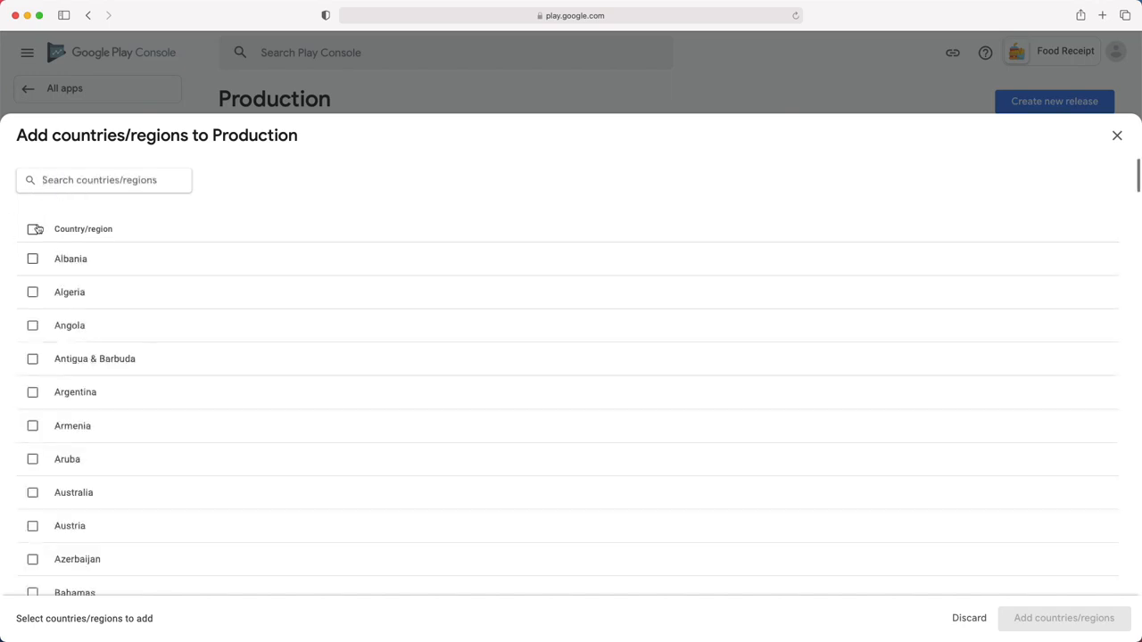
{"action": "left_click", "coordinate": [32, 230]}
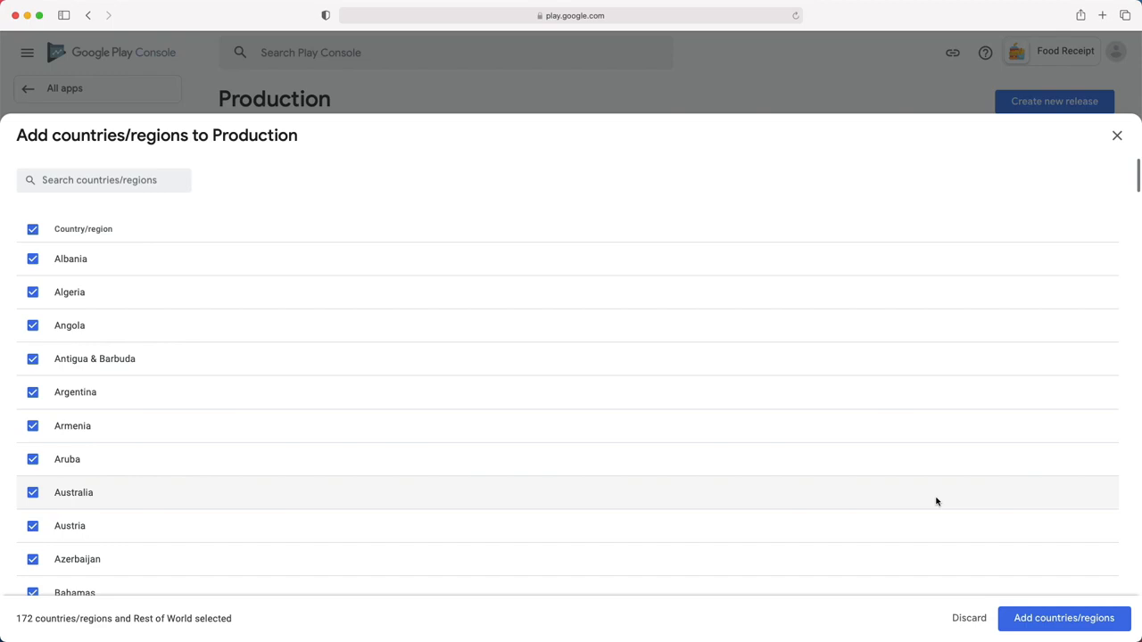
{"action": "left_click", "coordinate": [1072, 621]}
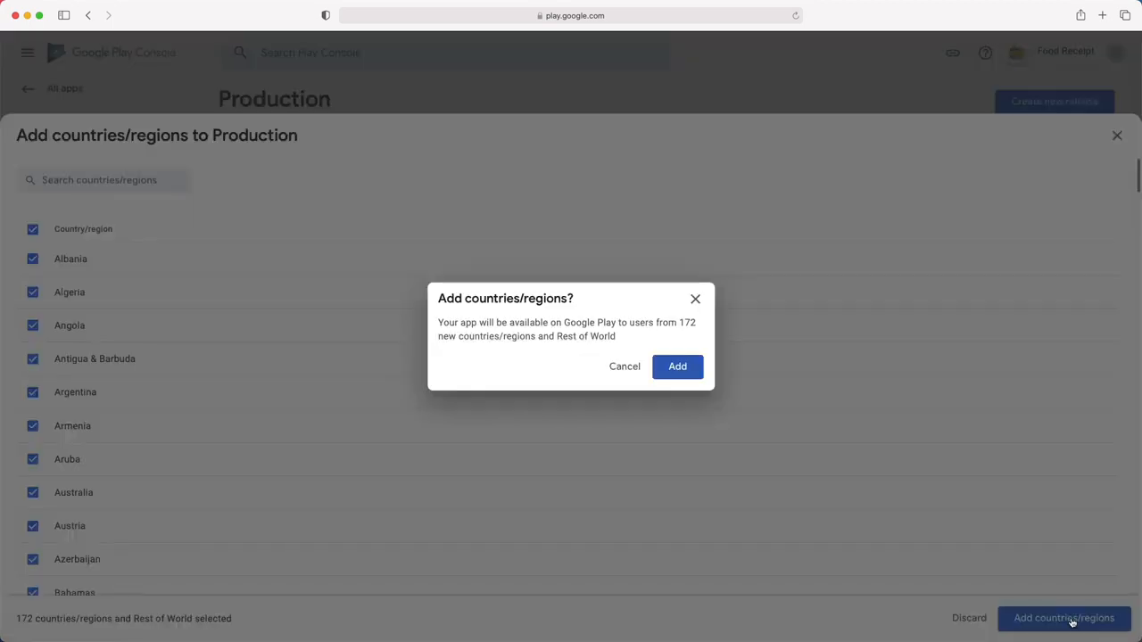
{"action": "left_click", "coordinate": [686, 370]}
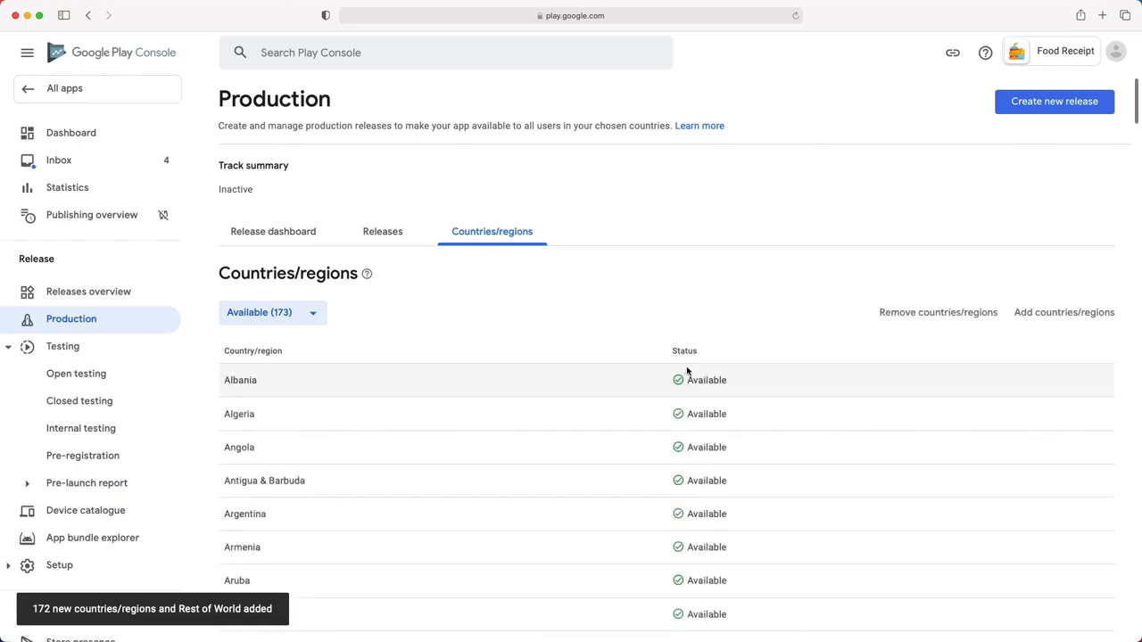
- Start a new release from the Production track's empty Releases list
{"action": "left_click", "coordinate": [384, 237]}
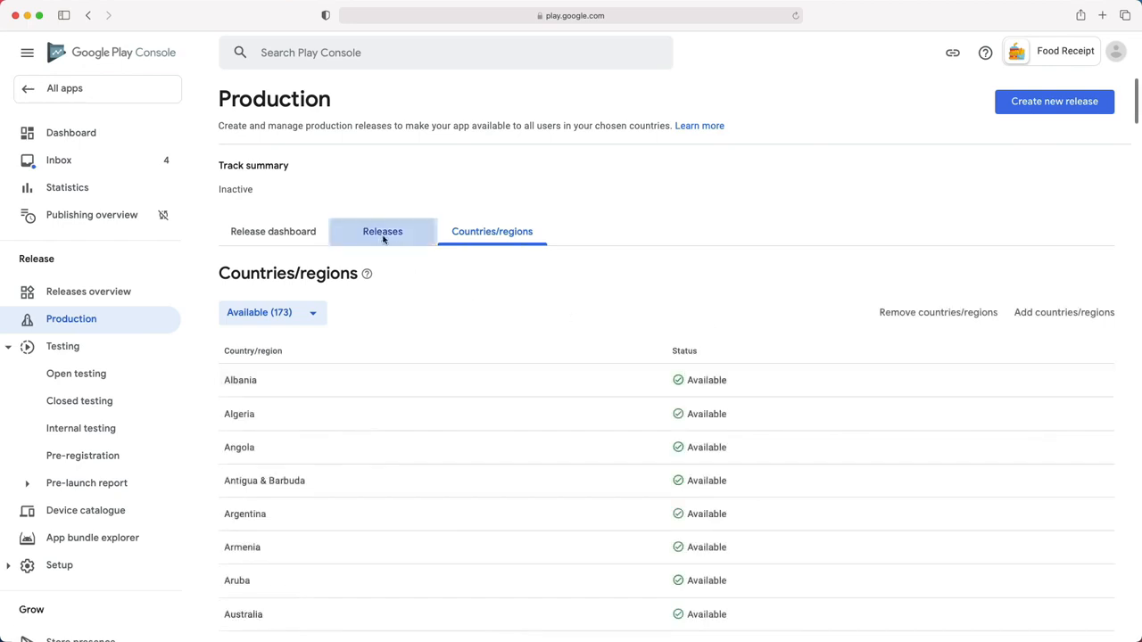
{"action": "left_click_drag", "start_coordinate": [606, 396], "coordinate": [732, 397]}
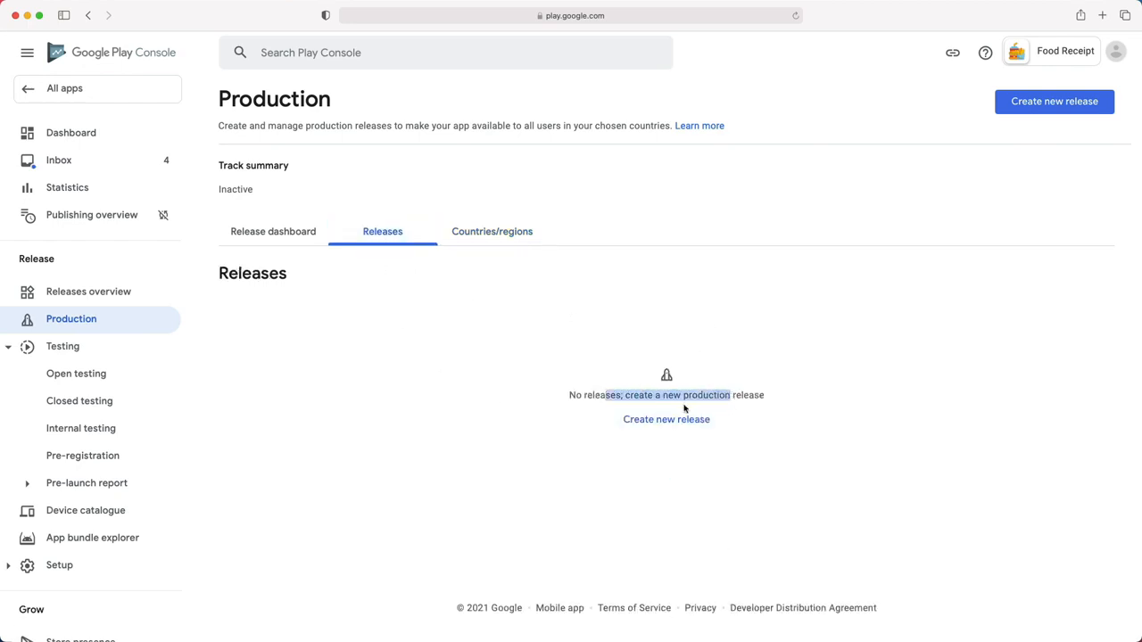
{"action": "left_click", "coordinate": [663, 423]}
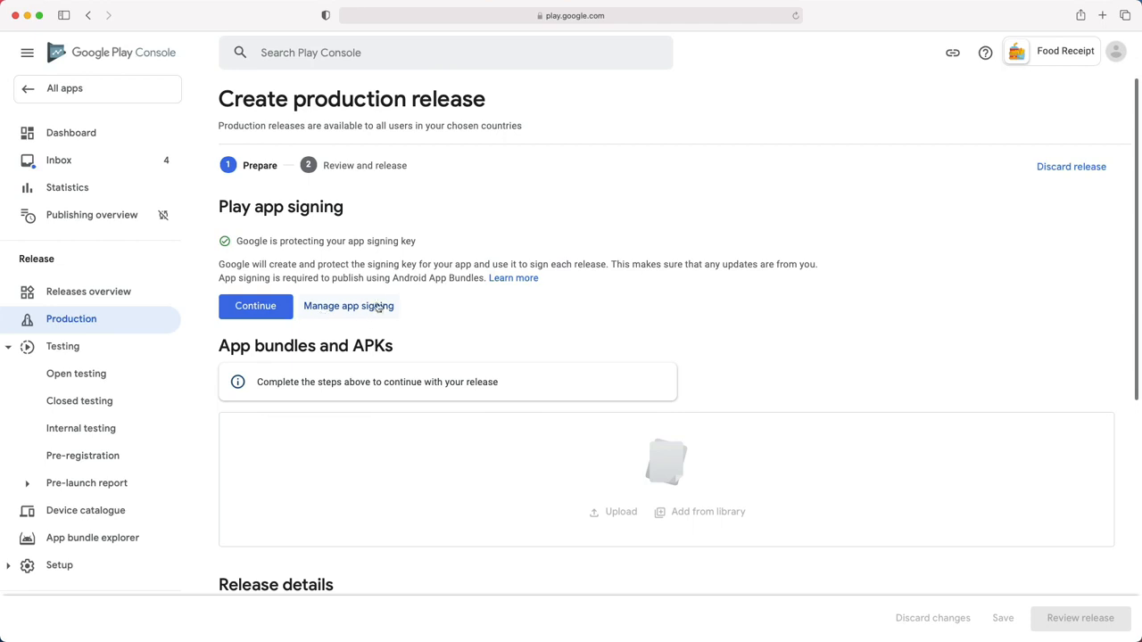
- Review the Play app signing notice and opt in to Google Play signing the app
{"action": "left_click_drag", "start_coordinate": [235, 242], "coordinate": [386, 242]}
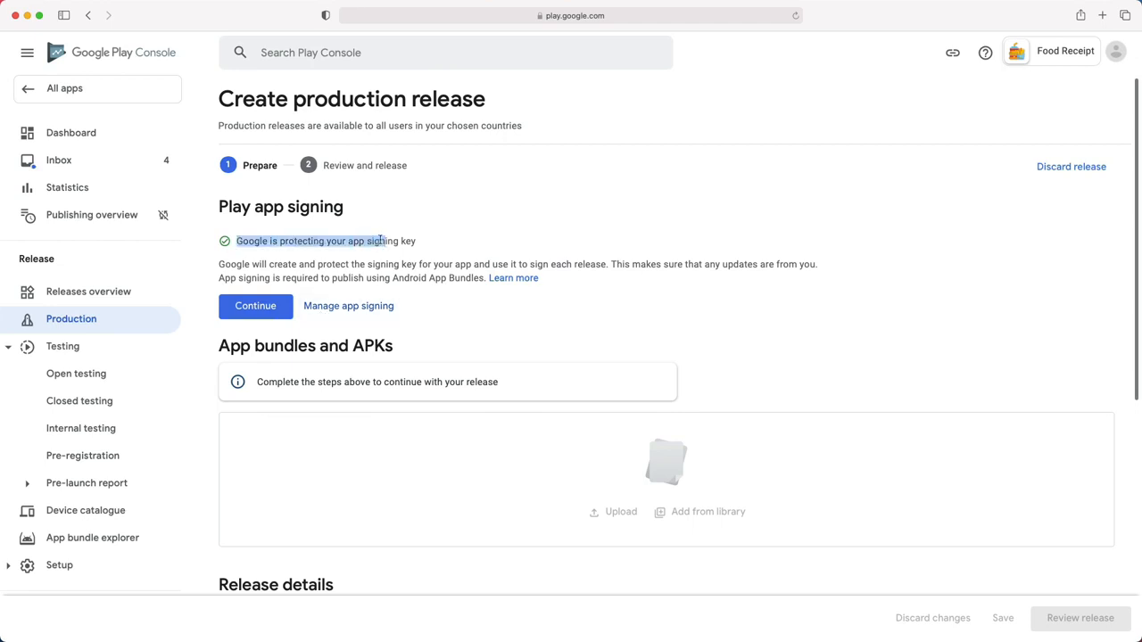
{"action": "left_click_drag", "start_coordinate": [220, 206], "coordinate": [346, 208]}
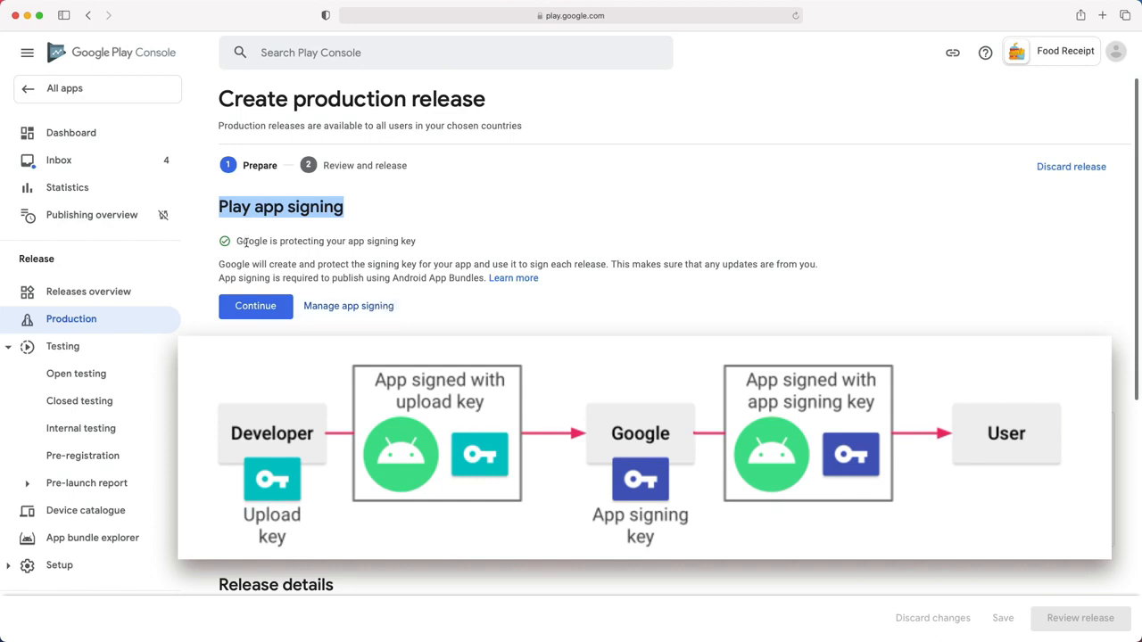
{"action": "left_click_drag", "start_coordinate": [245, 243], "coordinate": [403, 248]}
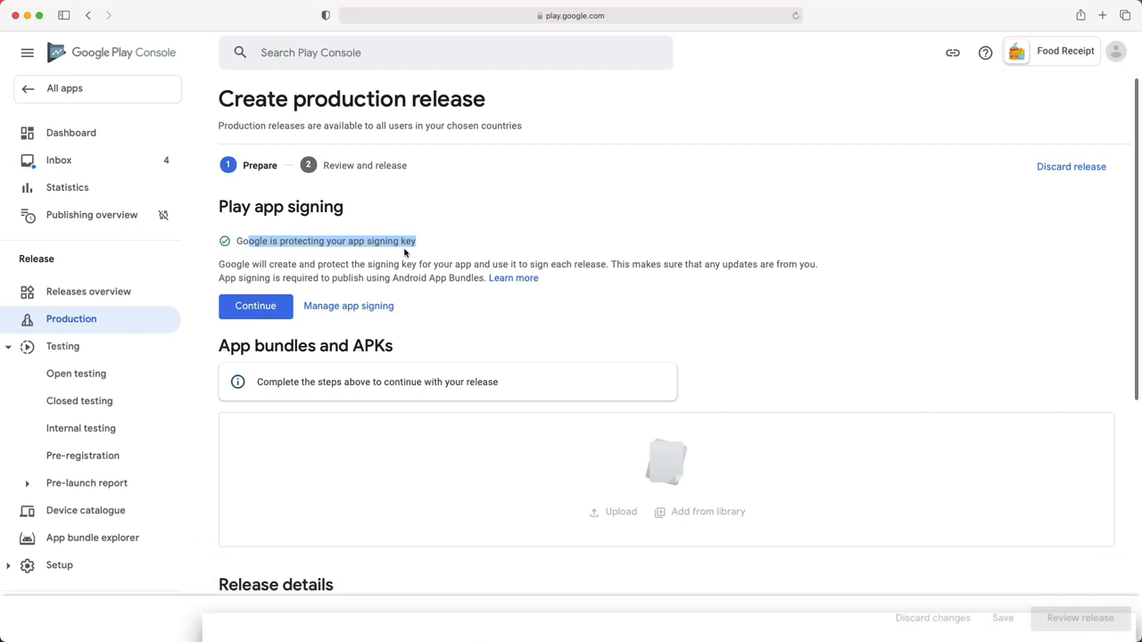
{"action": "left_click", "coordinate": [220, 276]}
{"action": "left_click_drag", "start_coordinate": [220, 276], "coordinate": [480, 280]}
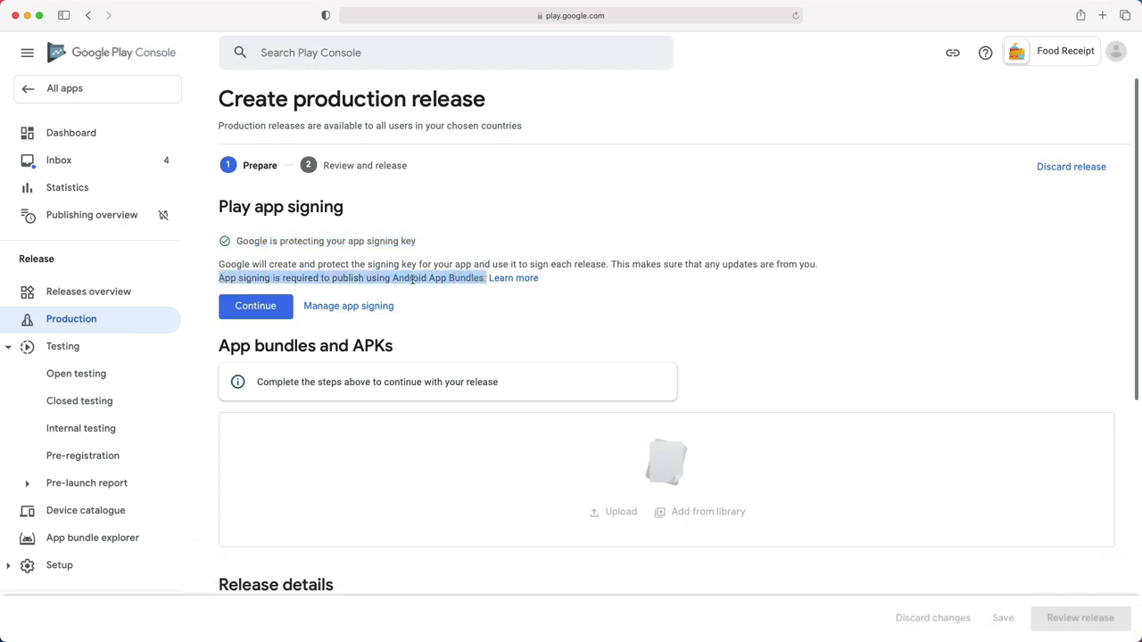
{"action": "left_click", "coordinate": [254, 307]}
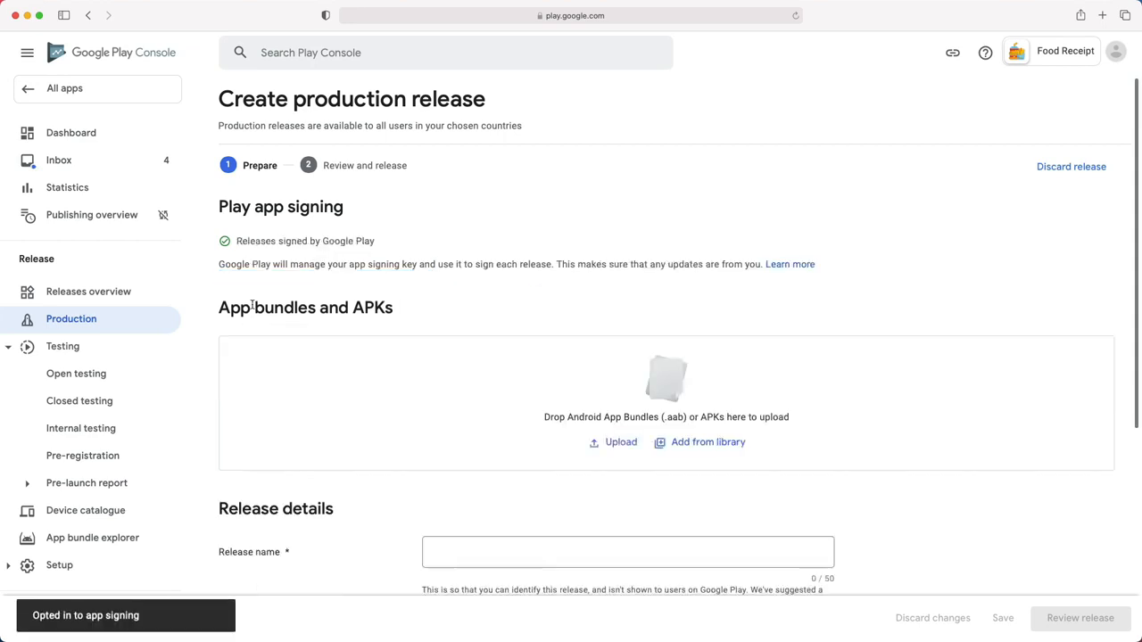
{"action": "left_click_drag", "start_coordinate": [566, 419], "coordinate": [630, 426]}
- Upload app-release.aab as the release's app bundle
{"action": "left_click", "coordinate": [611, 419]}
{"action": "left_click", "coordinate": [627, 448]}
{"action": "double_click", "coordinate": [490, 250]}
{"action": "scroll", "coordinate": [624, 402], "scroll_direction": "down", "scroll_amount": 1}
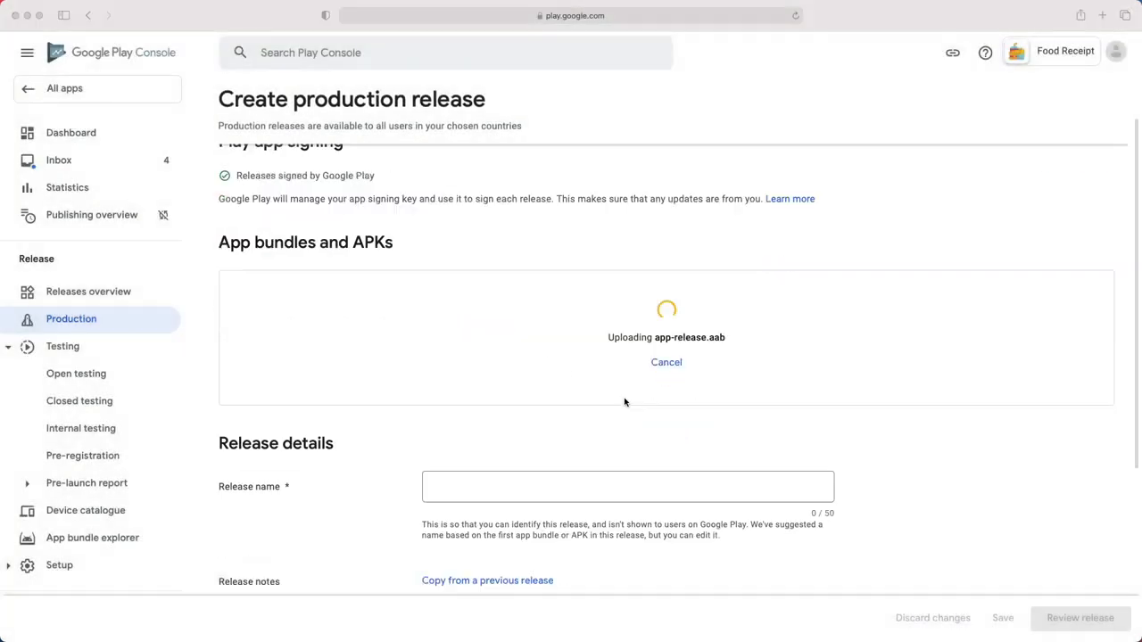
{"action": "scroll", "coordinate": [624, 402], "scroll_direction": "down", "scroll_amount": 2}
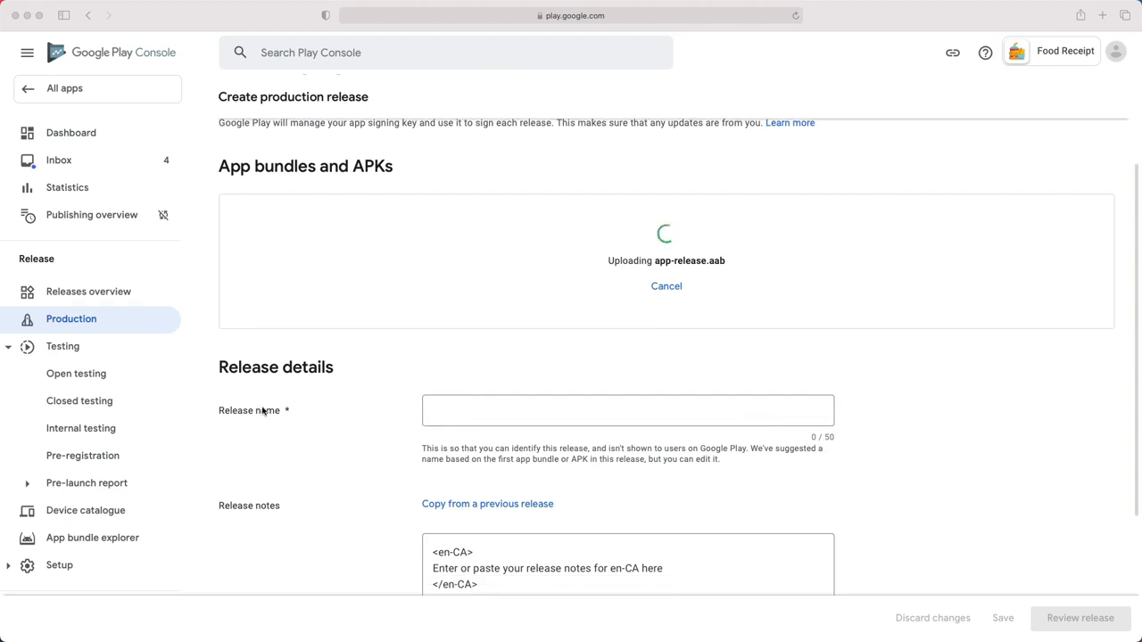
{"action": "scroll", "coordinate": [571, 466], "scroll_direction": "down", "scroll_amount": 2}
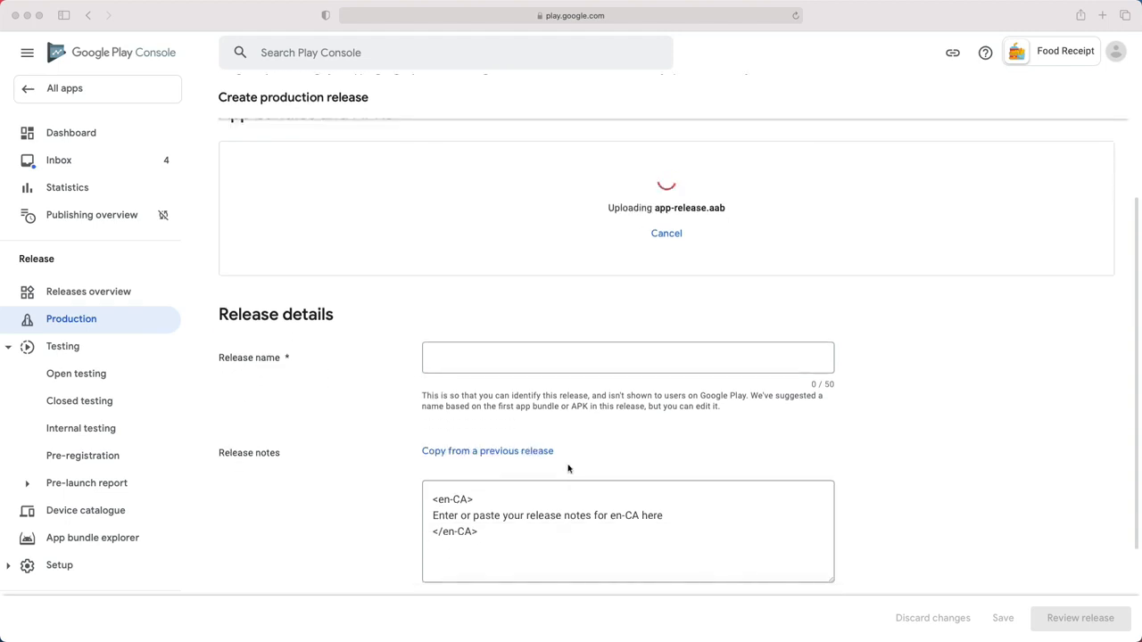
- Replace the release notes placeholder with "Changes in the update"
{"action": "left_click_drag", "start_coordinate": [432, 515], "coordinate": [688, 514]}
{"action": "type", "text": "First release"}
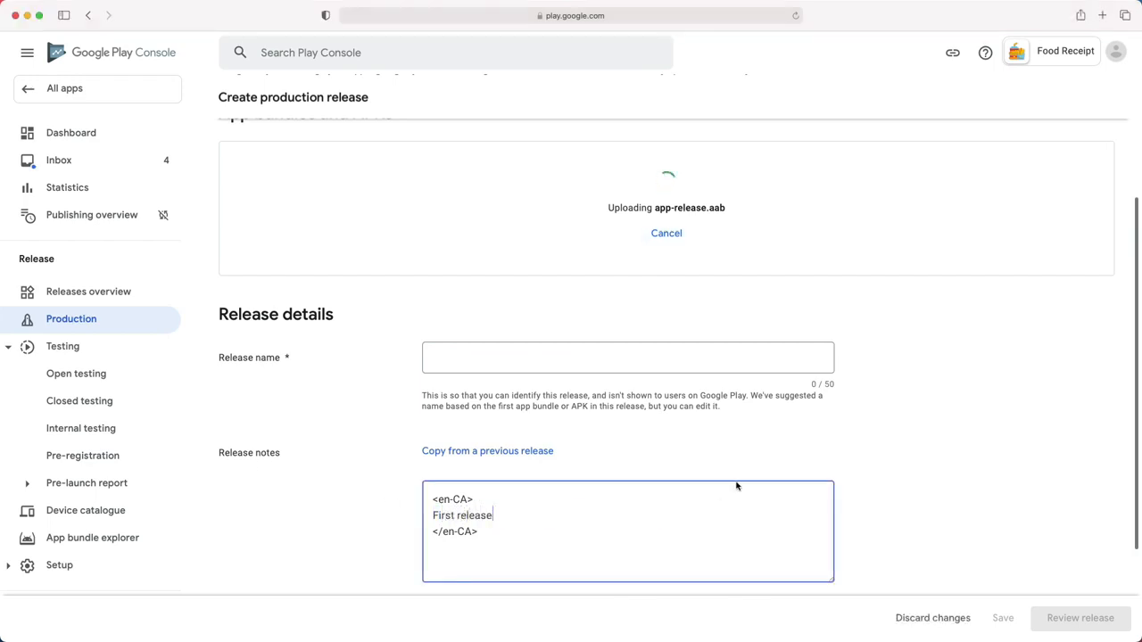
{"action": "scroll", "coordinate": [568, 498], "scroll_direction": "down", "scroll_amount": 2}
{"action": "scroll", "coordinate": [569, 498], "scroll_direction": "up", "scroll_amount": 1}
{"action": "left_click_drag", "start_coordinate": [500, 488], "coordinate": [424, 488]}
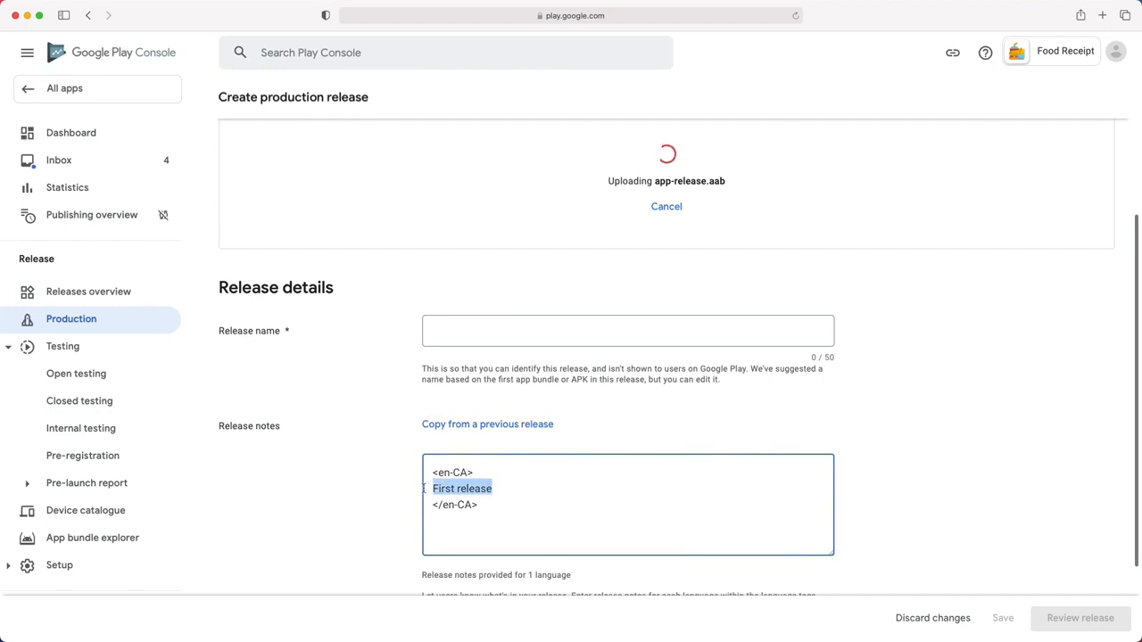
{"action": "type", "text": "Changes in the update"}
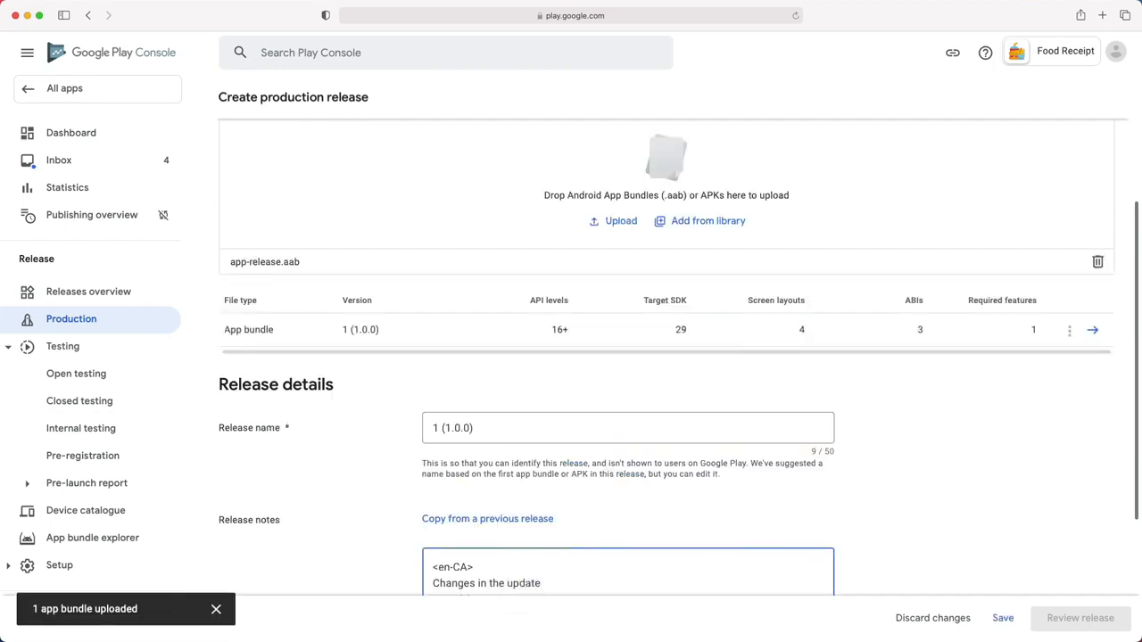
{"action": "scroll", "coordinate": [505, 408], "scroll_direction": "up", "scroll_amount": 3}
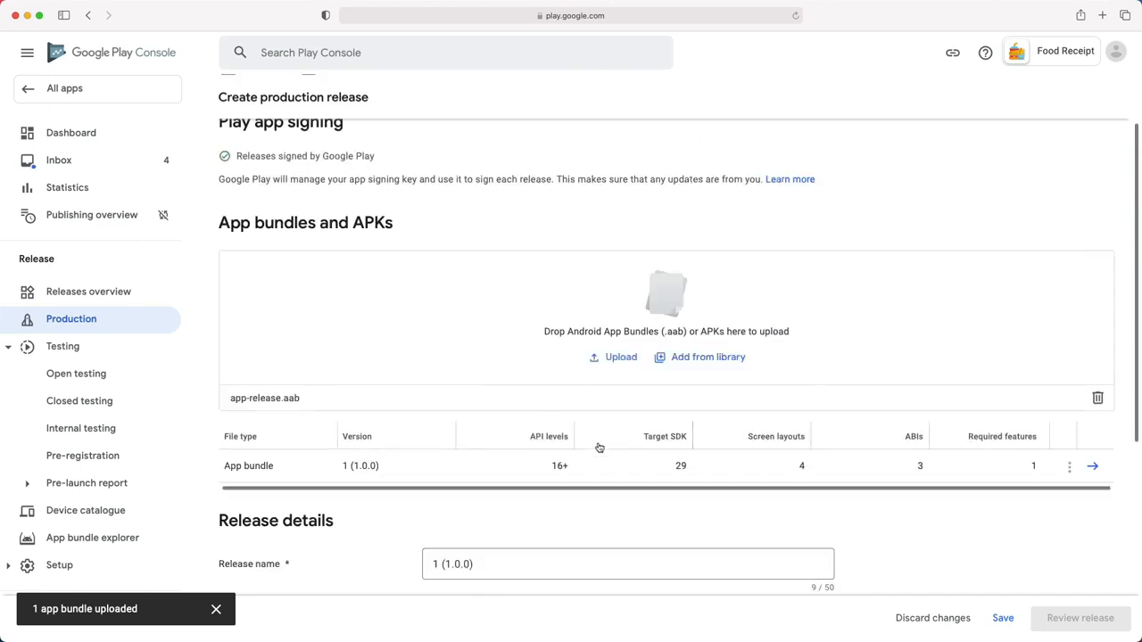
{"action": "scroll", "coordinate": [731, 458], "scroll_direction": "down", "scroll_amount": 5}
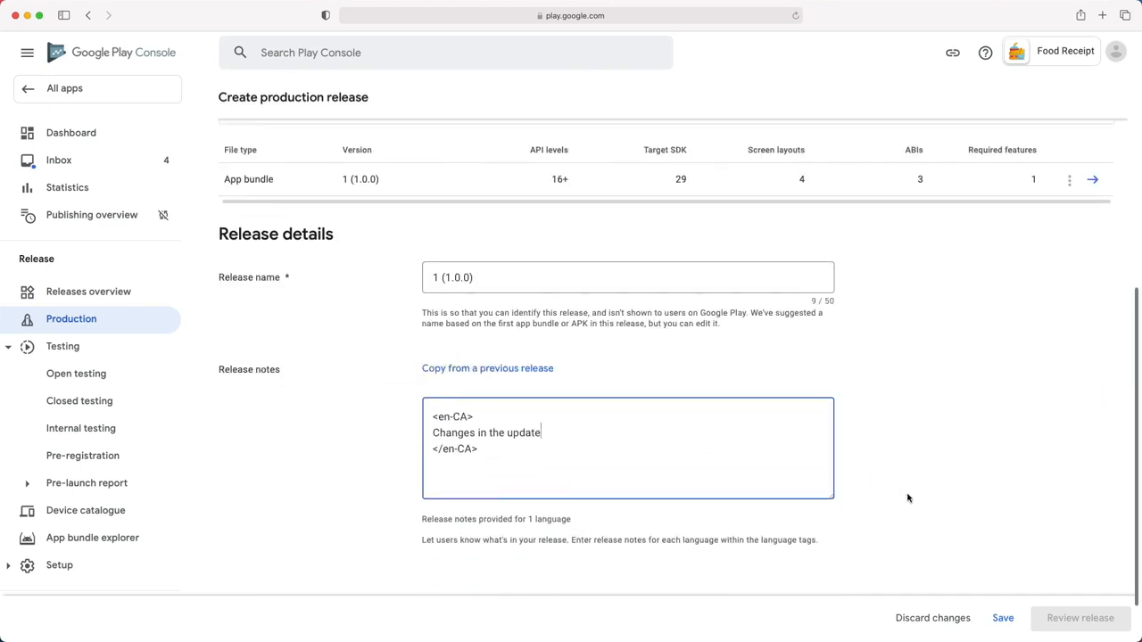
- Save the release draft and proceed to its review step
{"action": "left_click", "coordinate": [1003, 618]}
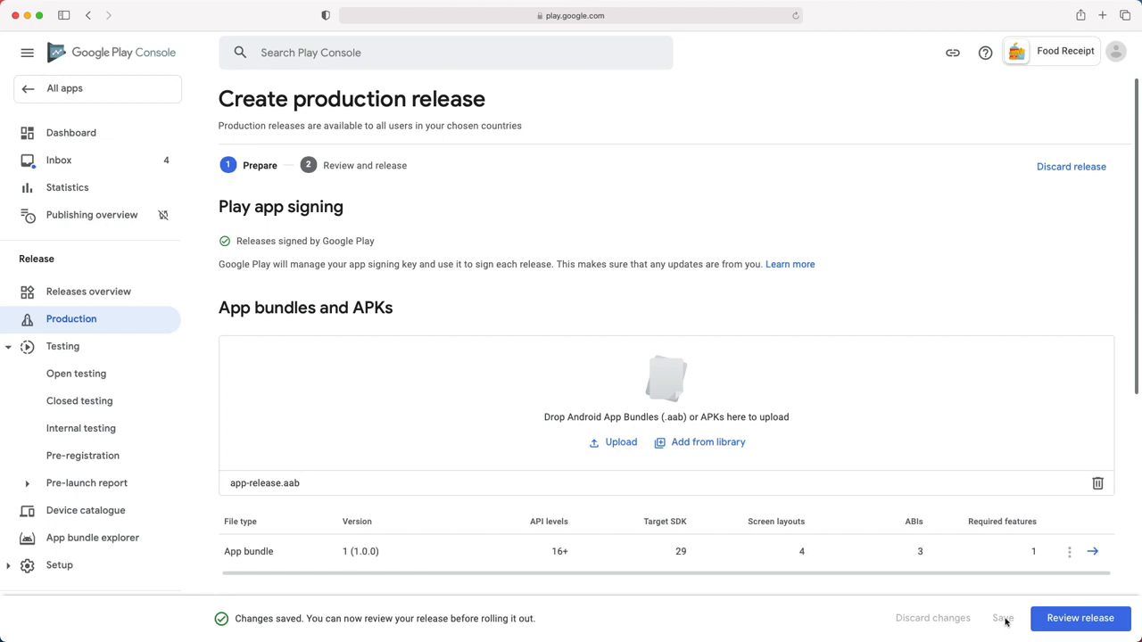
{"action": "scroll", "coordinate": [612, 383], "scroll_direction": "down", "scroll_amount": 8}
{"action": "left_click", "coordinate": [1053, 619]}
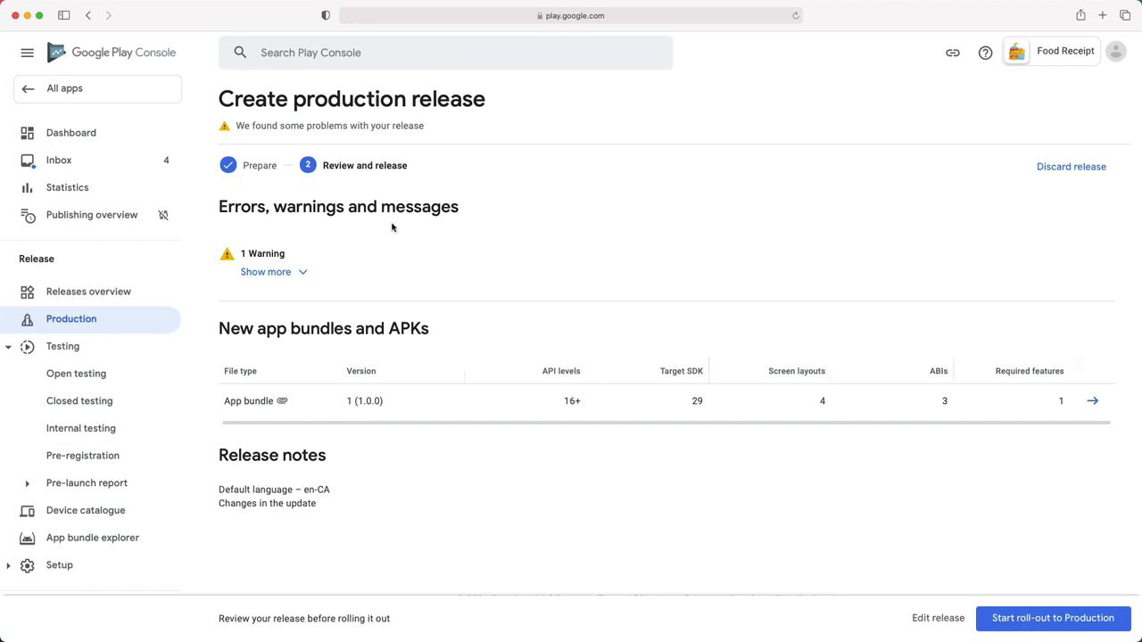
- Request the Production roll-out, then dismiss the 'Roll out to production?' confirmation
{"action": "left_click", "coordinate": [1045, 617]}
{"action": "mouse_move", "coordinate": [444, 323]}
{"action": "left_mouse_down"}
{"action": "mouse_move", "coordinate": [619, 333]}
{"action": "mouse_move", "coordinate": [430, 329]}
{"action": "left_mouse_up"}
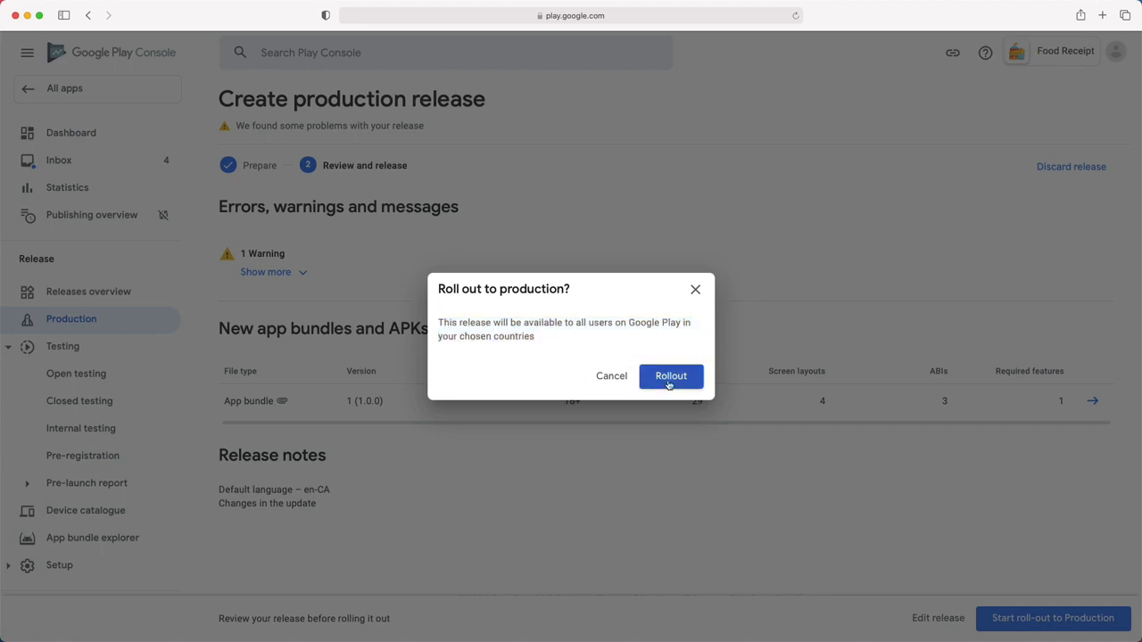
{"action": "left_click", "coordinate": [609, 376]}
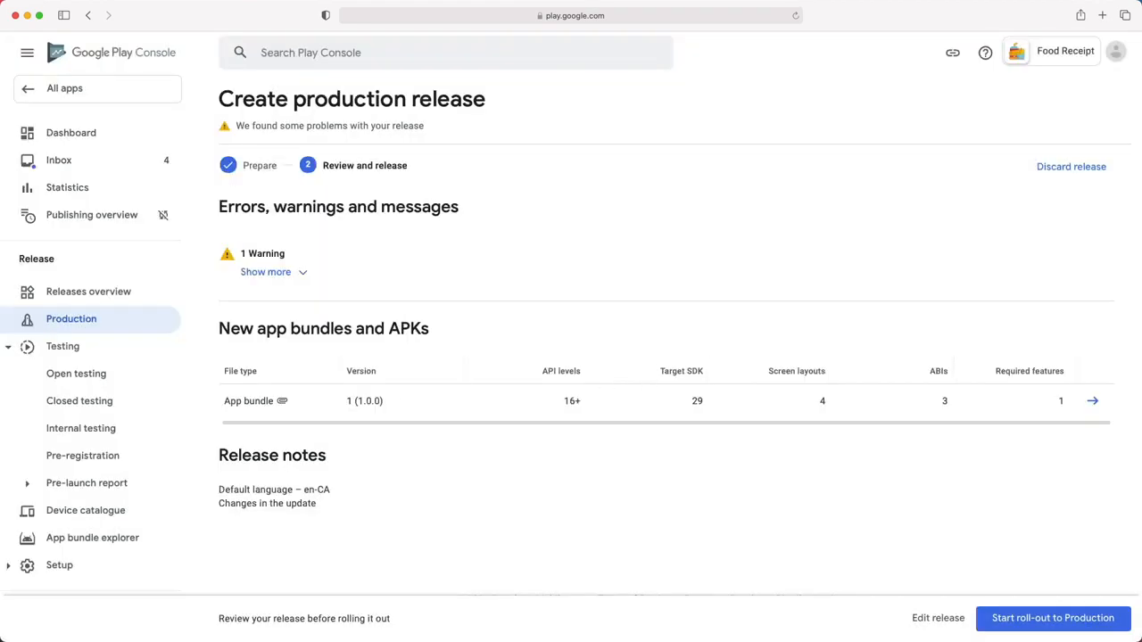